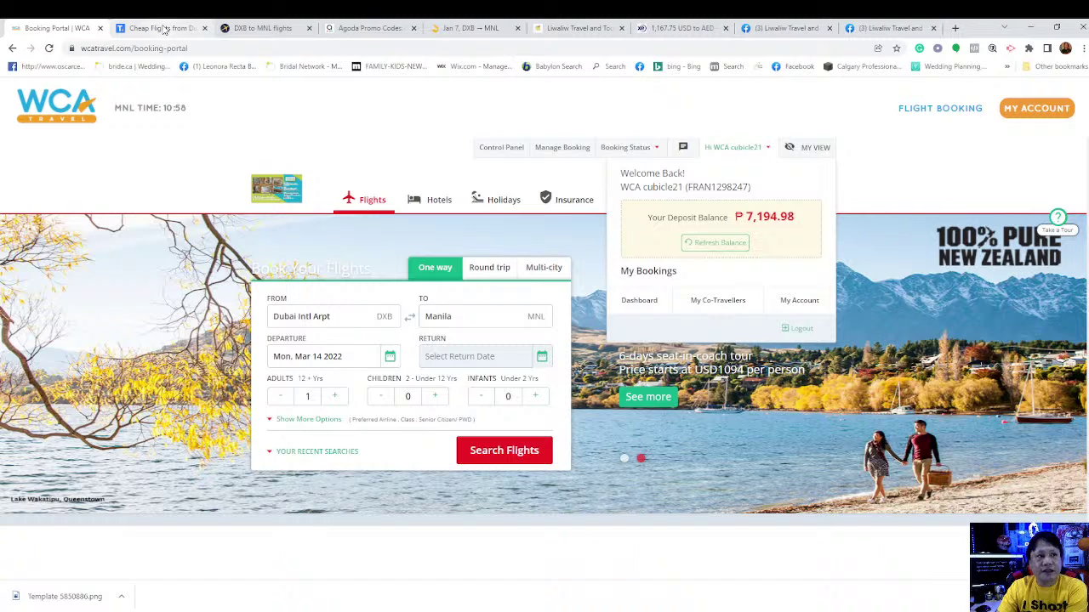
Switch to Trip.com, refresh the Dubai to Manila round-trip search, and look through the flight offers
click(164, 29)
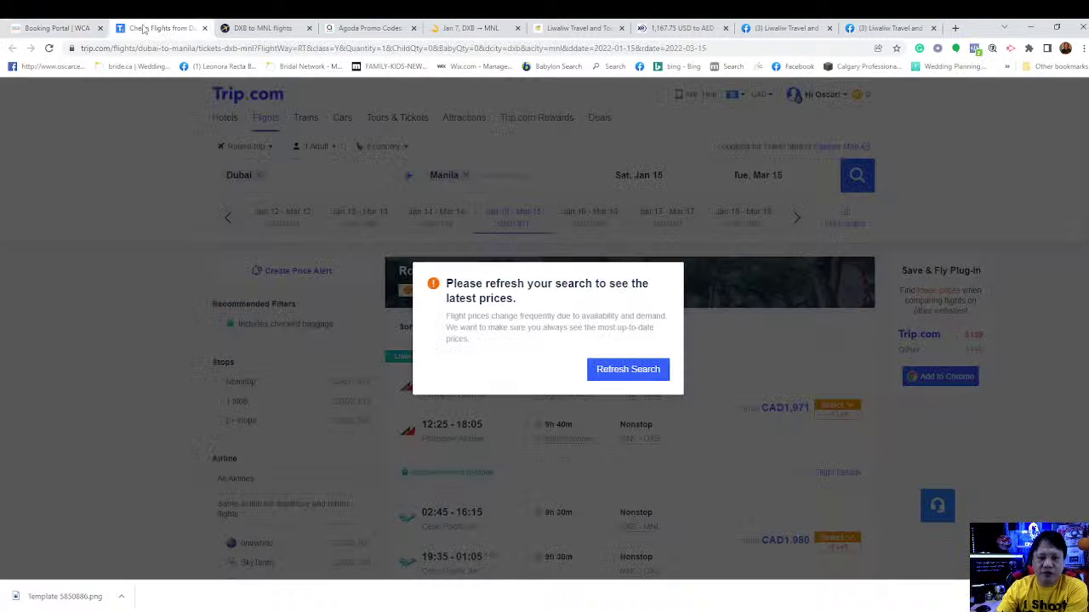
click(626, 369)
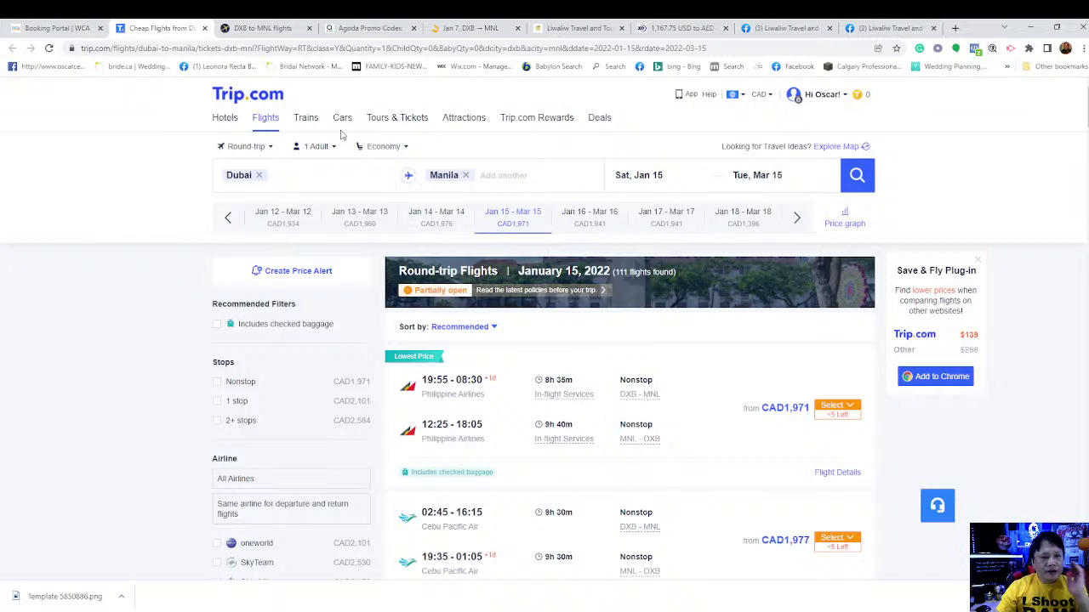
scroll(554, 335, down, 3)
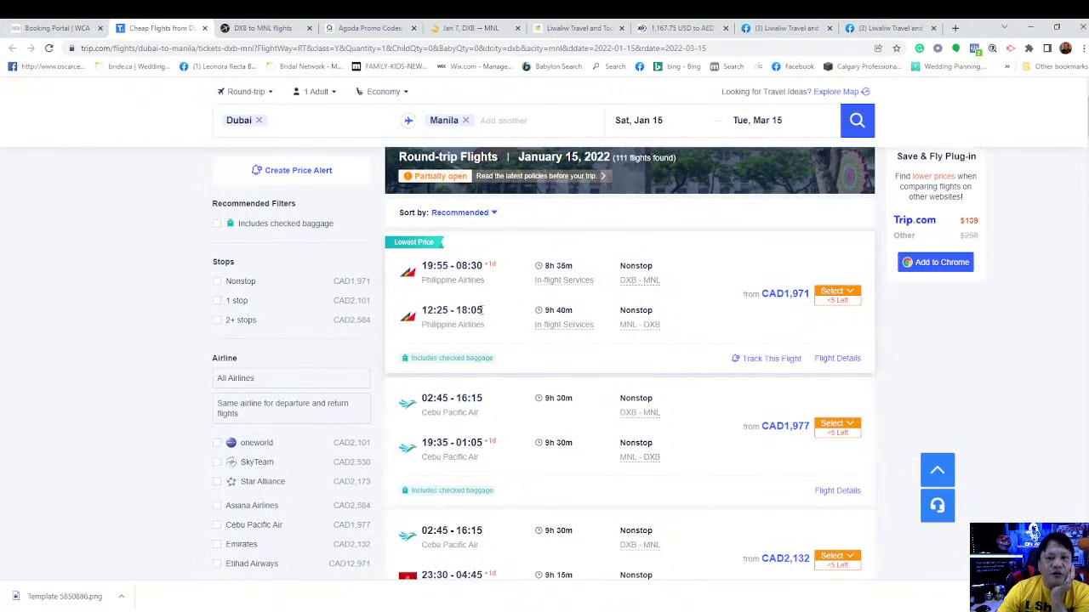
scroll(473, 314, up, 4)
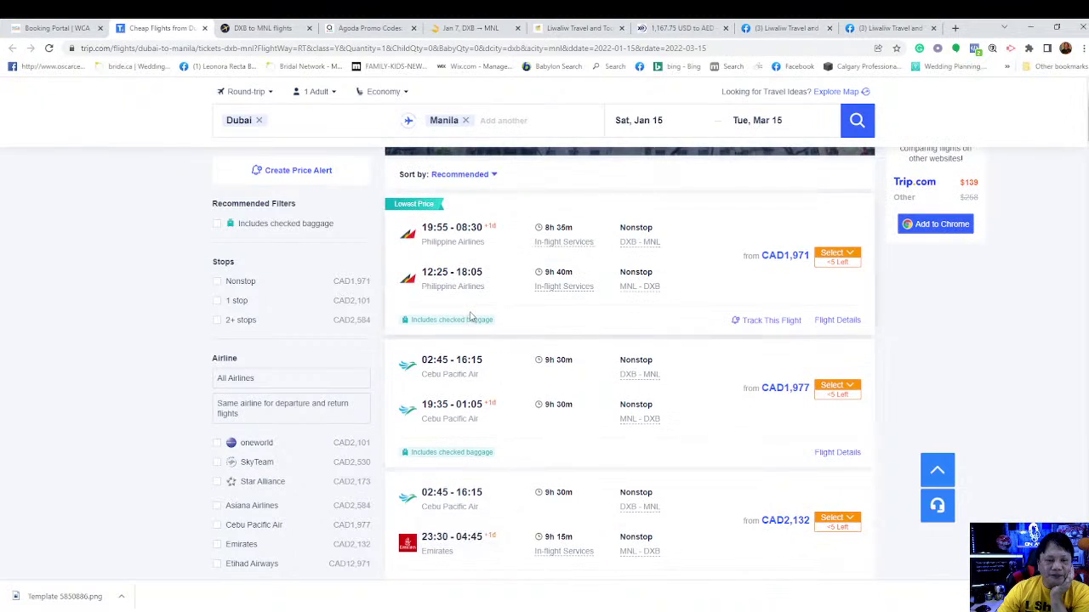
scroll(471, 308, up, 1)
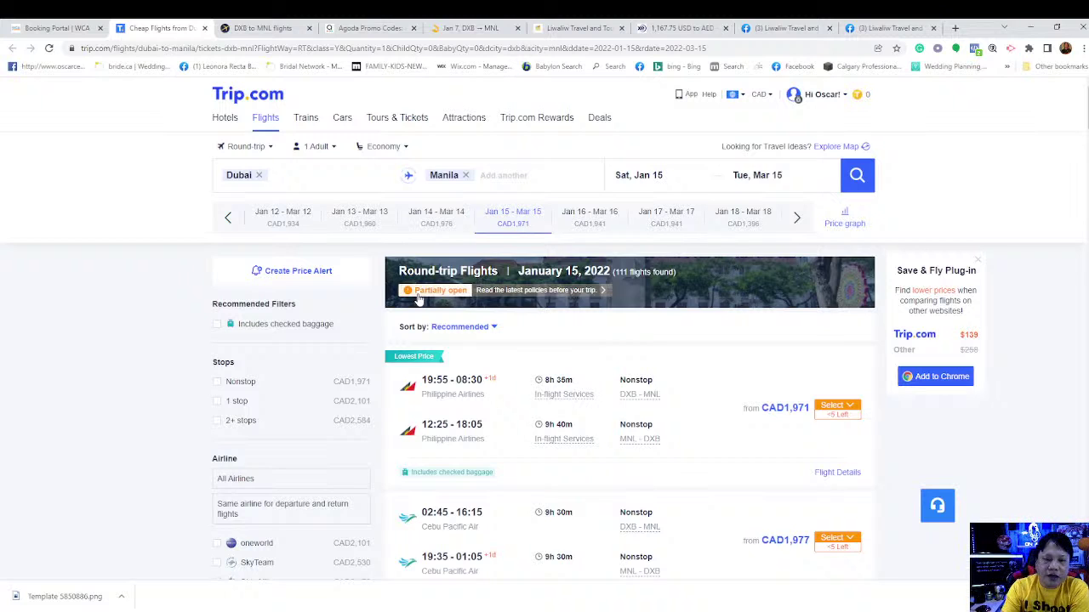
Switch to the travel page's Facebook inbox and close the pop-up chat covering the customer conversation
click(773, 27)
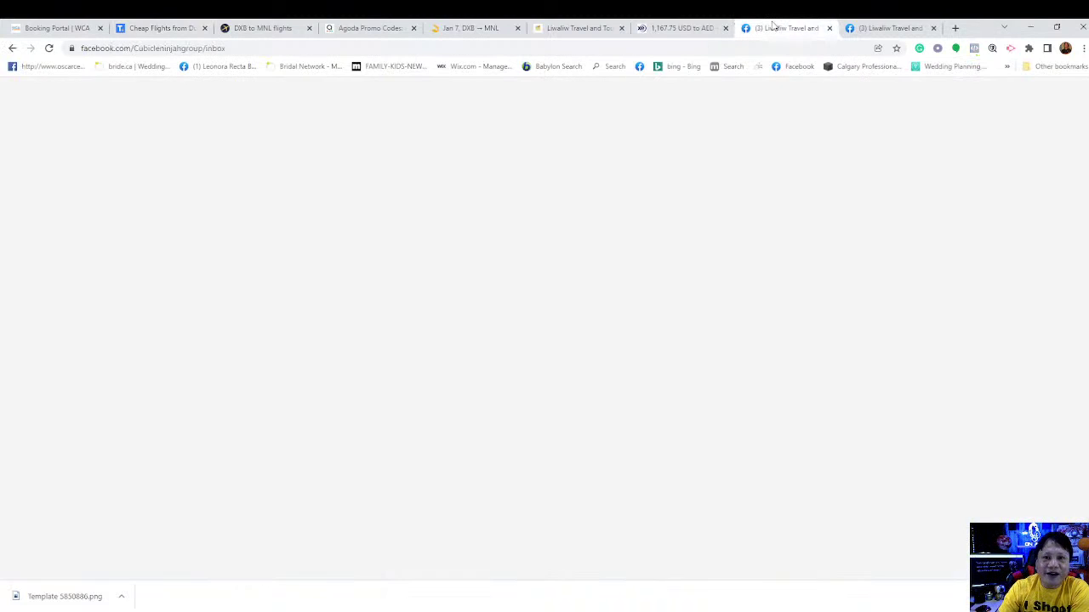
scroll(569, 315, up, 2)
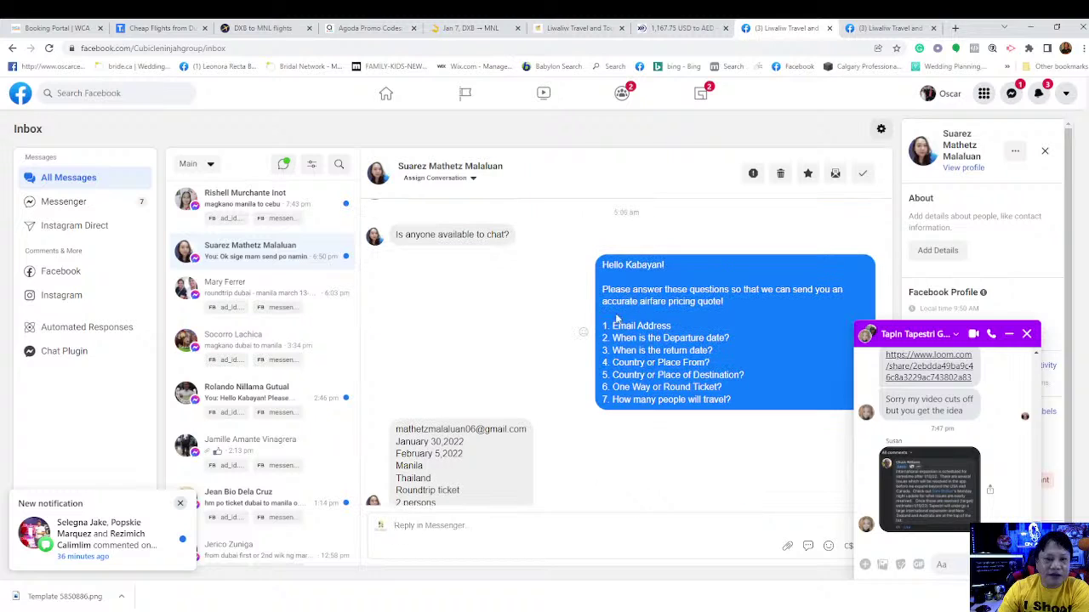
click(1027, 333)
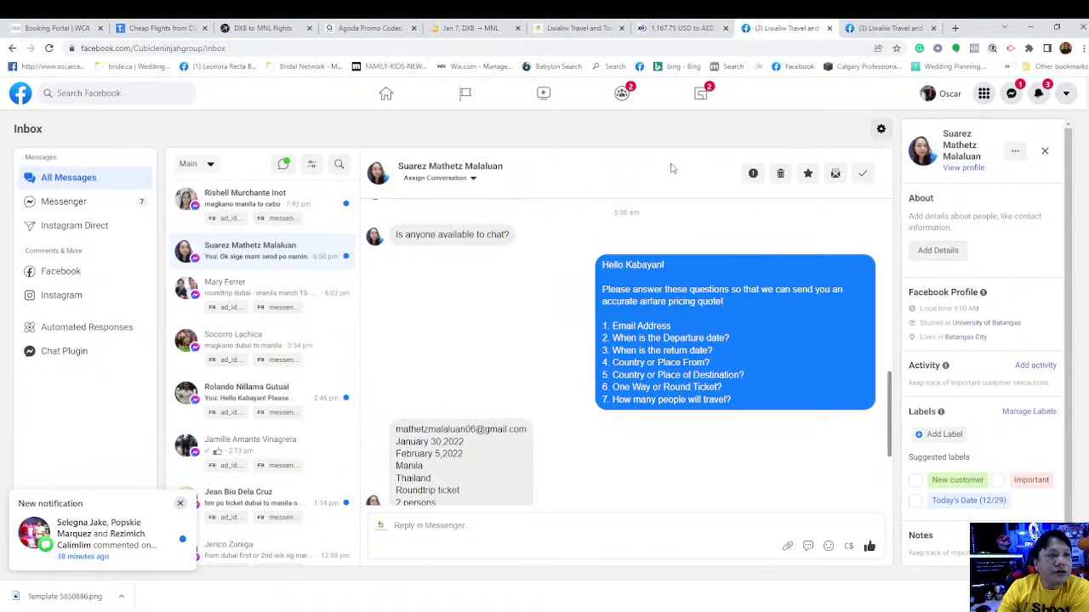
Switch to Agoda, reload the deals page to check the account options, and open the Agoda flight search page
click(371, 28)
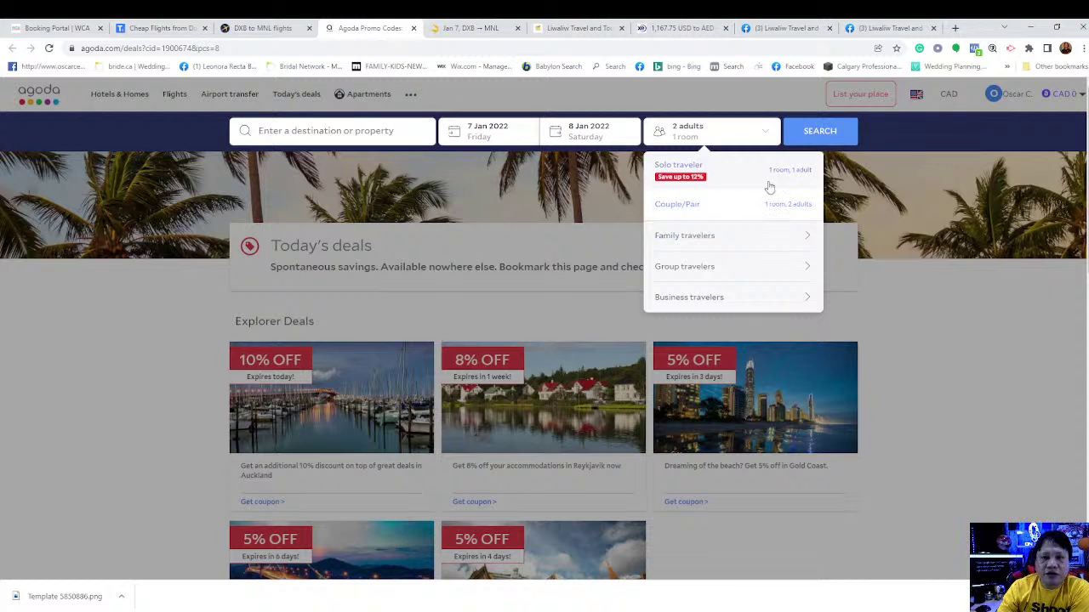
click(49, 48)
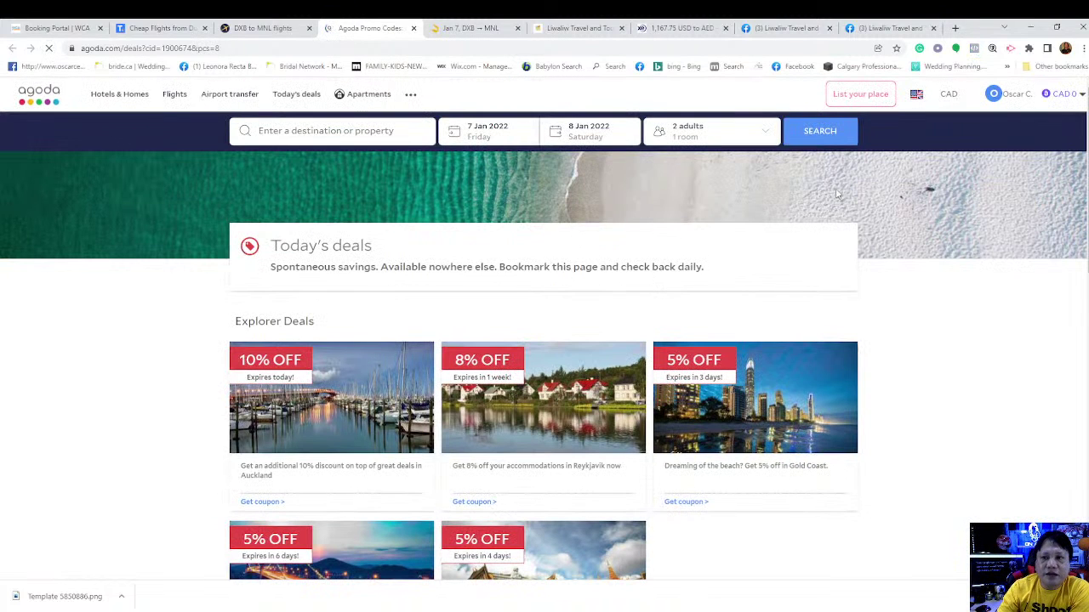
click(1015, 96)
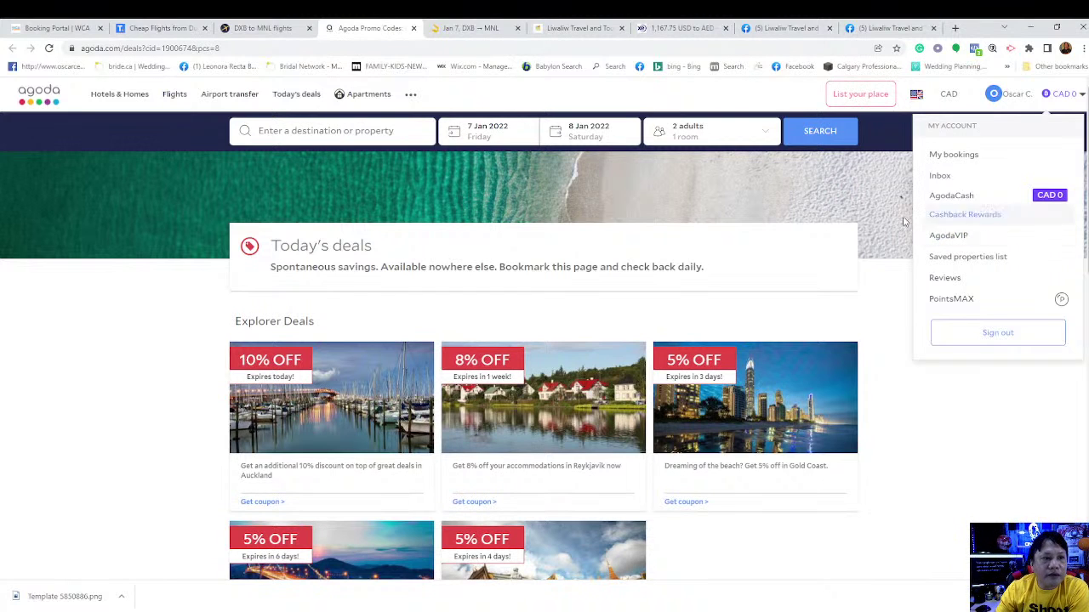
click(167, 96)
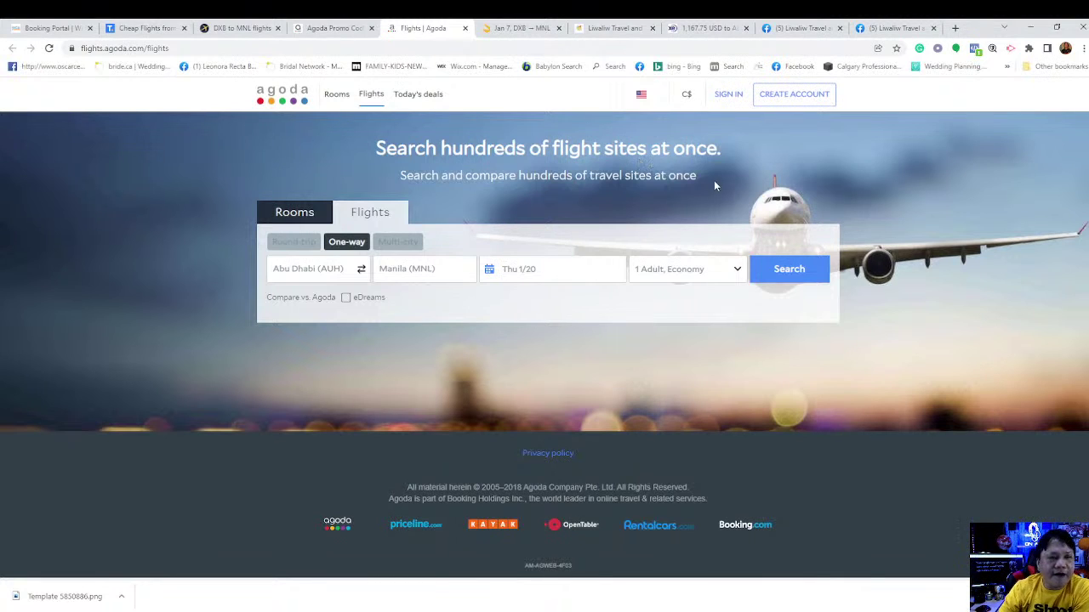
Open the account details on RateHawk and look over the partner vendors on the Liwaliw Travel packages page
click(520, 28)
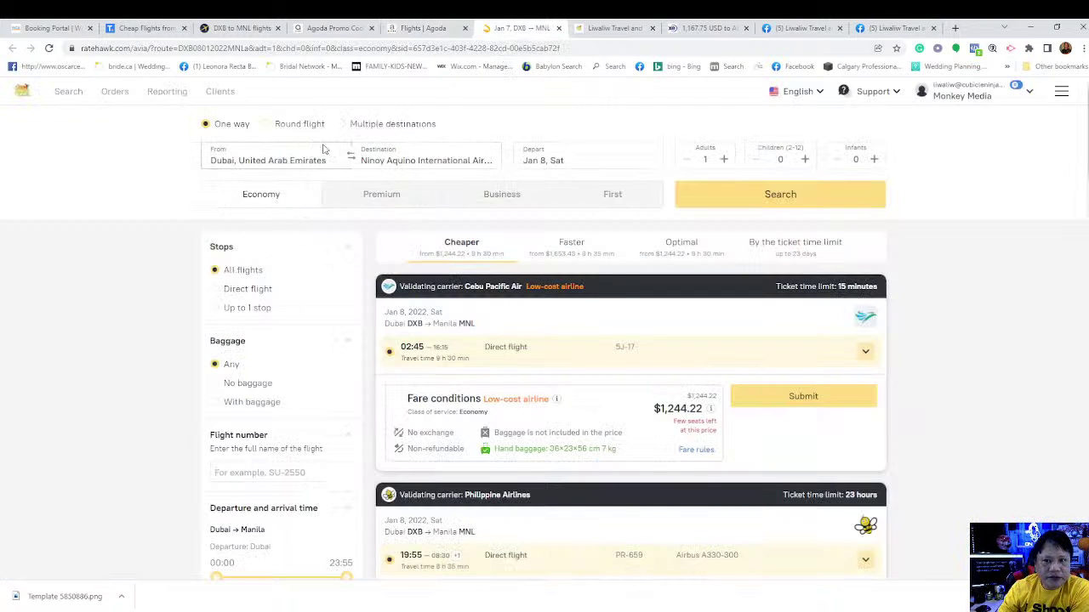
click(973, 97)
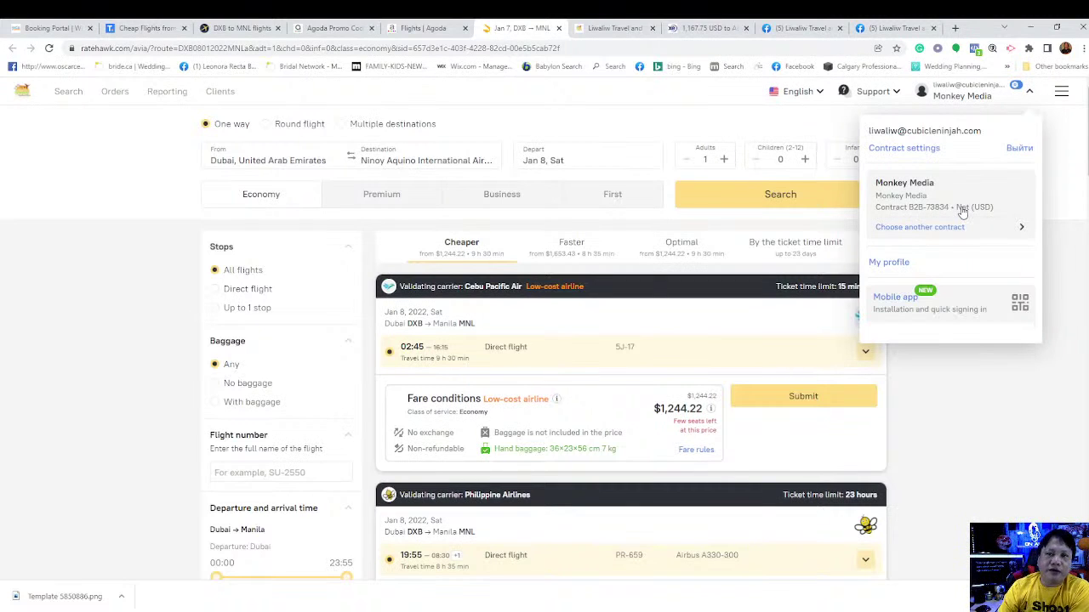
click(612, 28)
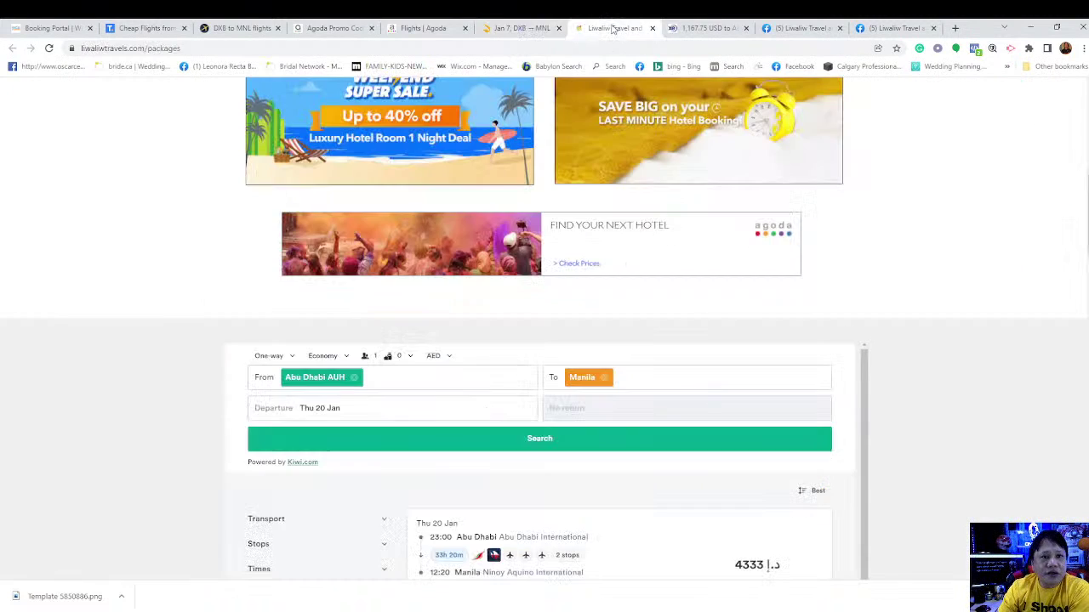
scroll(1085, 212, up, 3)
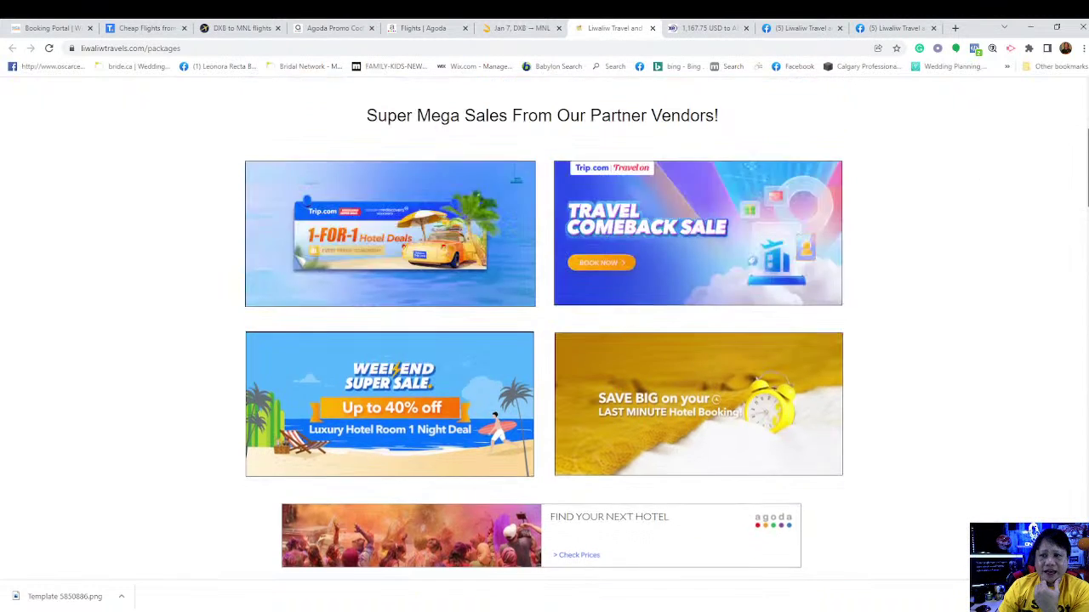
scroll(1080, 212, up, 3)
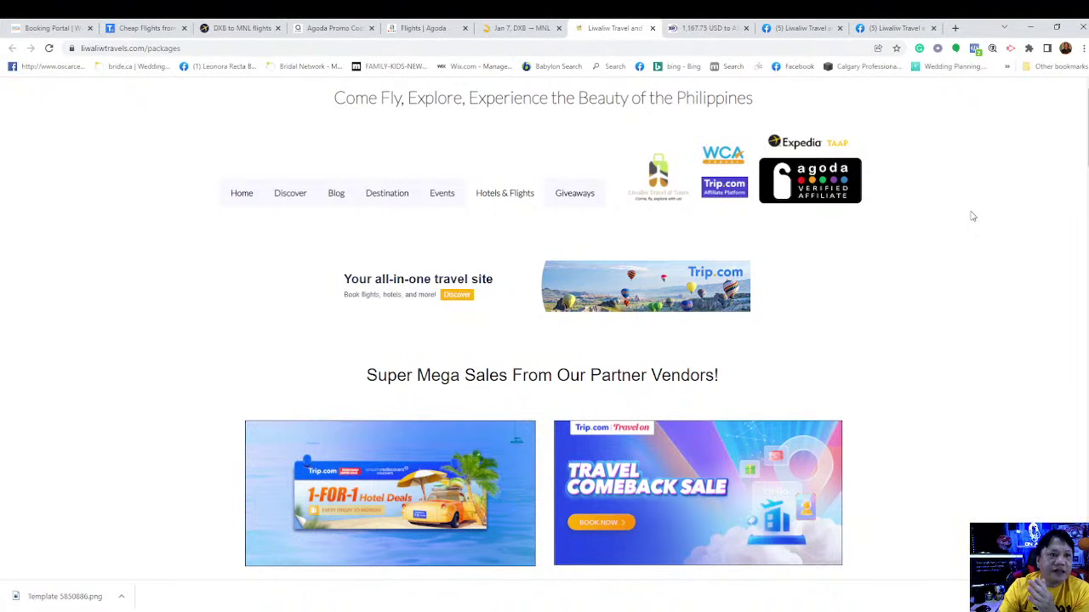
Return to the RateHawk Dubai to Manila results and close the account details
click(508, 29)
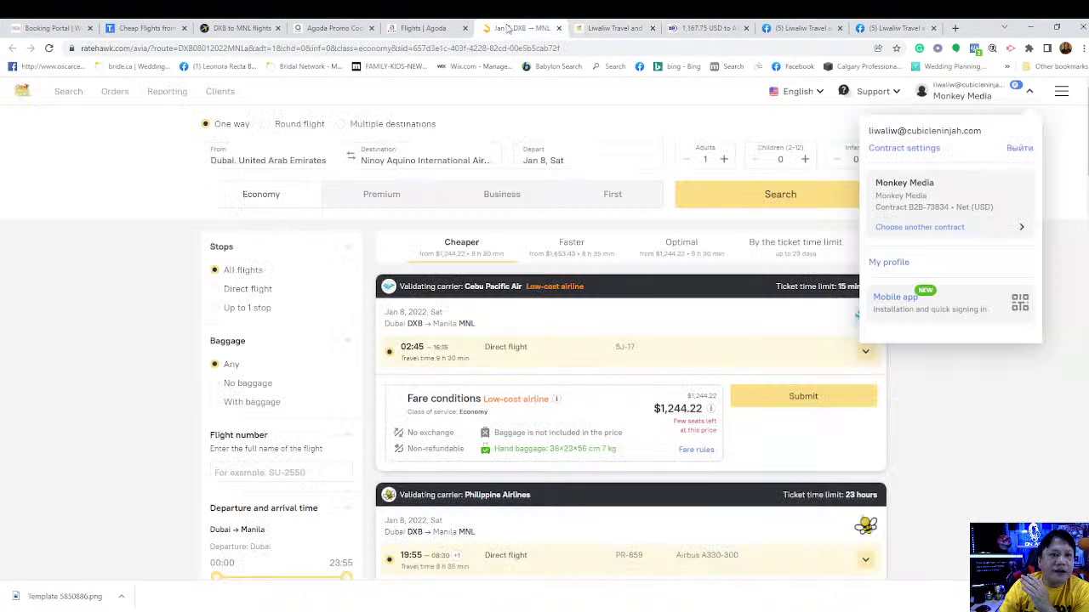
click(1054, 129)
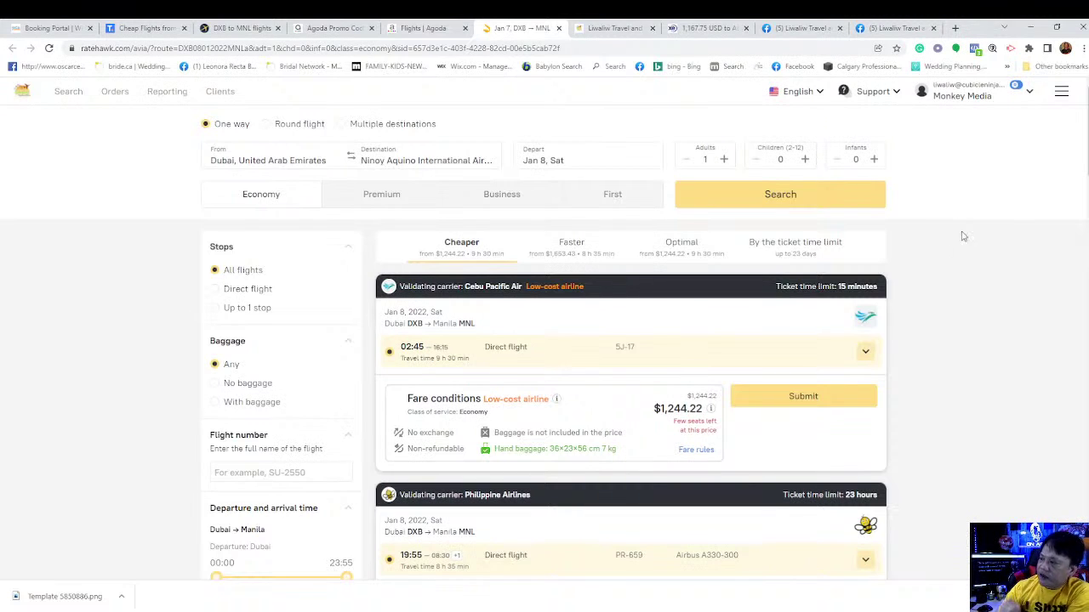
Switch to the travel page's Facebook inbox and look through the list of customer inquiries down to the older conversations
click(784, 27)
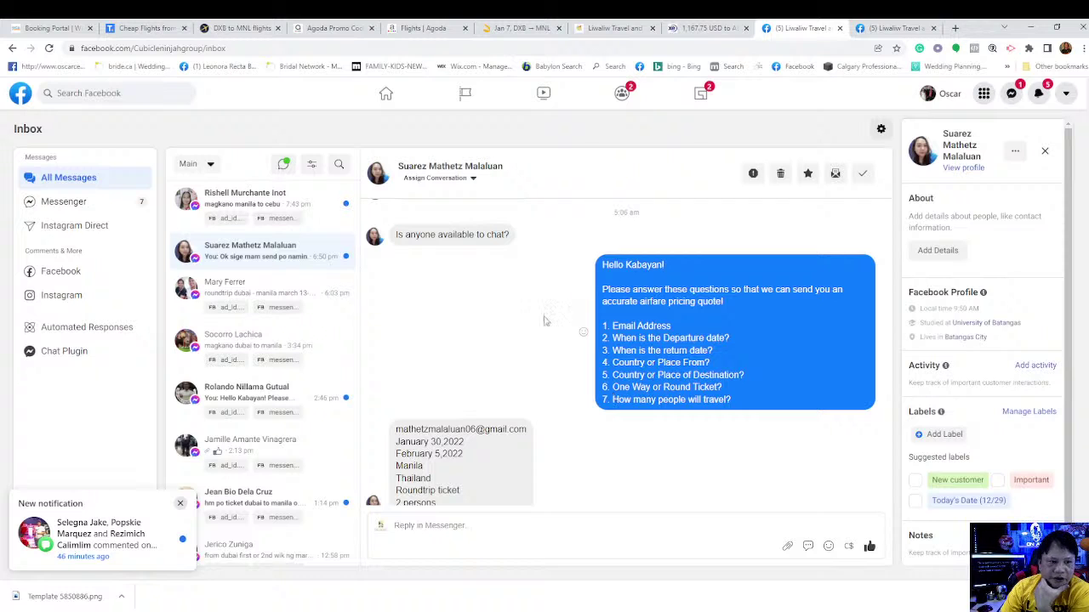
scroll(462, 335, up, 2)
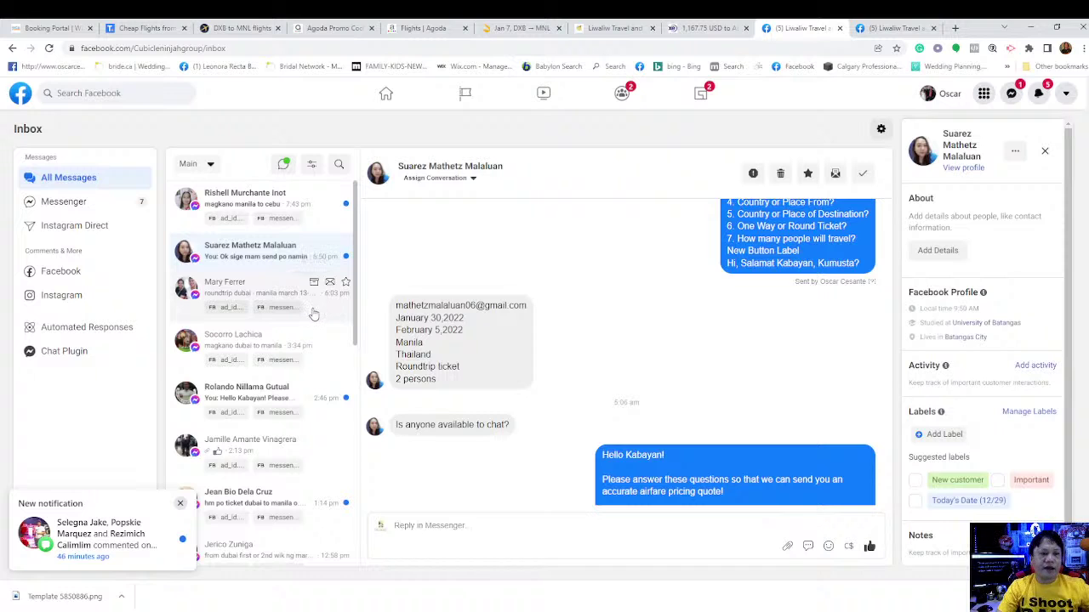
scroll(330, 316, down, 2)
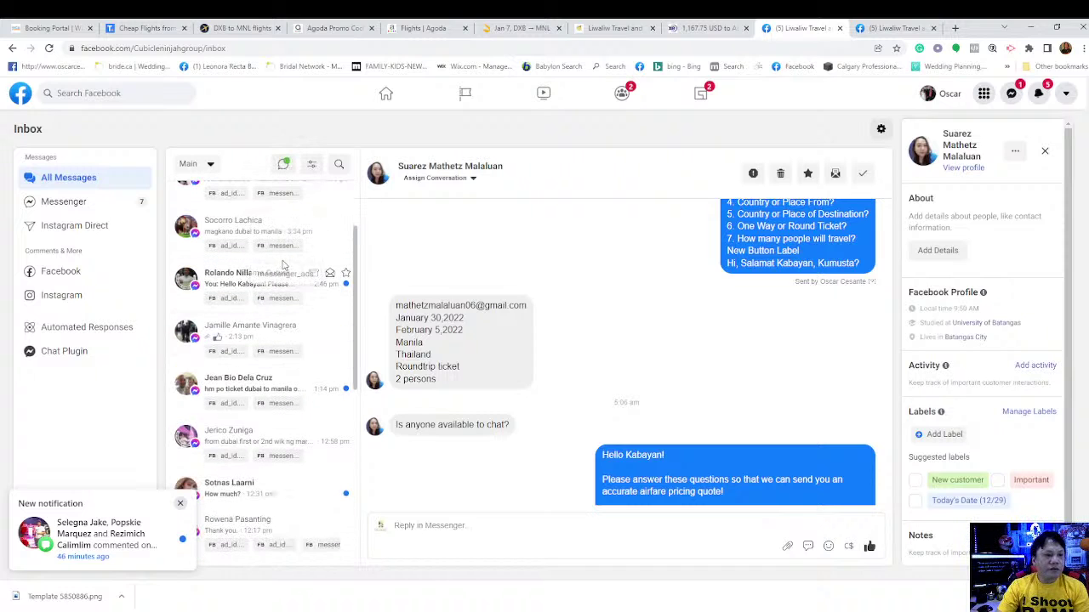
scroll(357, 242, down, 10)
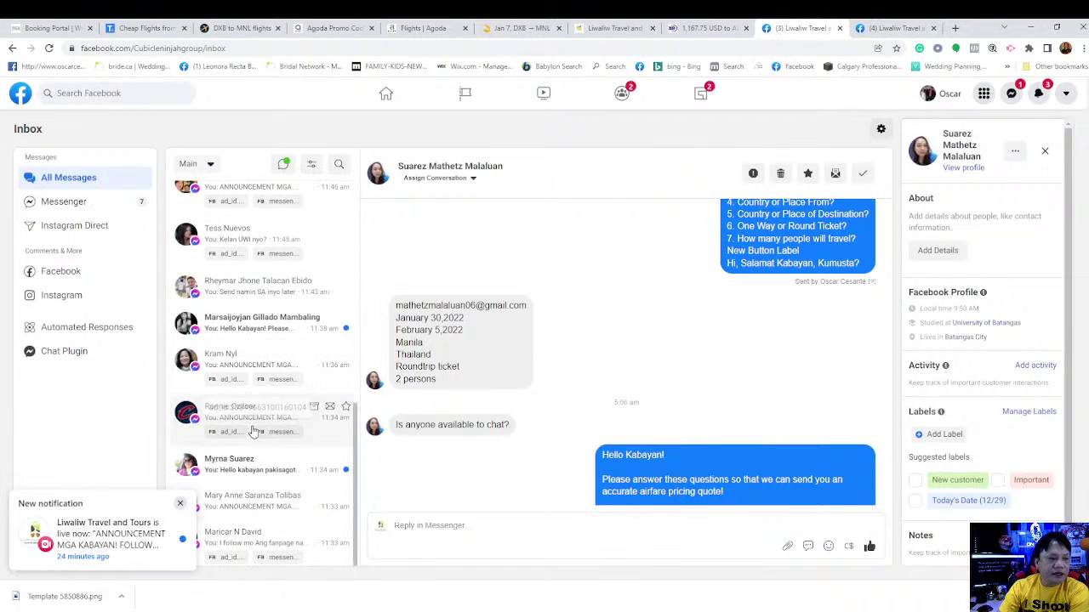
scroll(281, 392, down, 1)
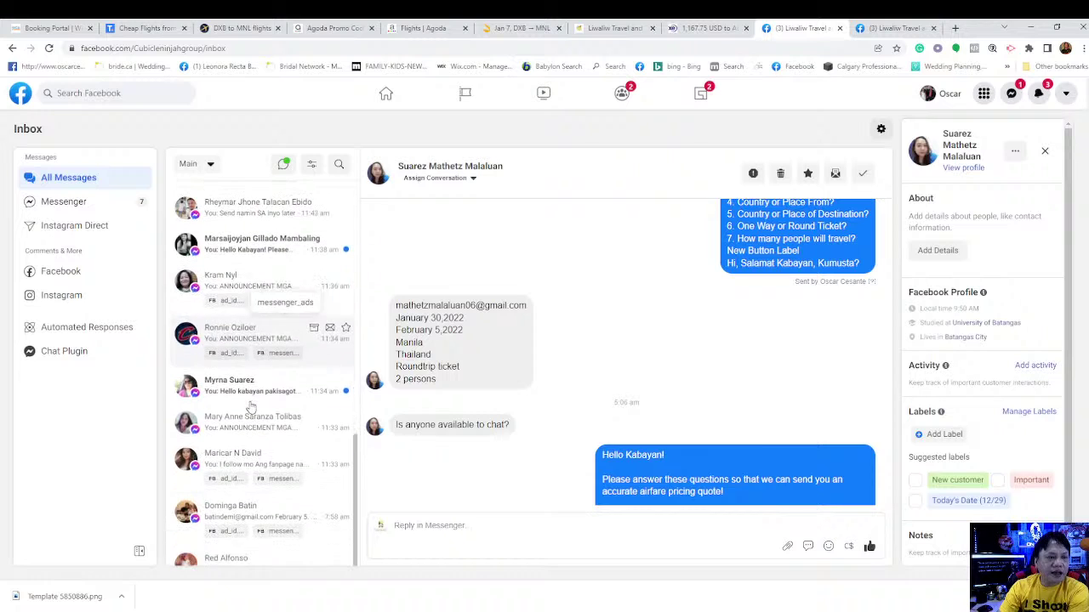
scroll(251, 413, down, 1)
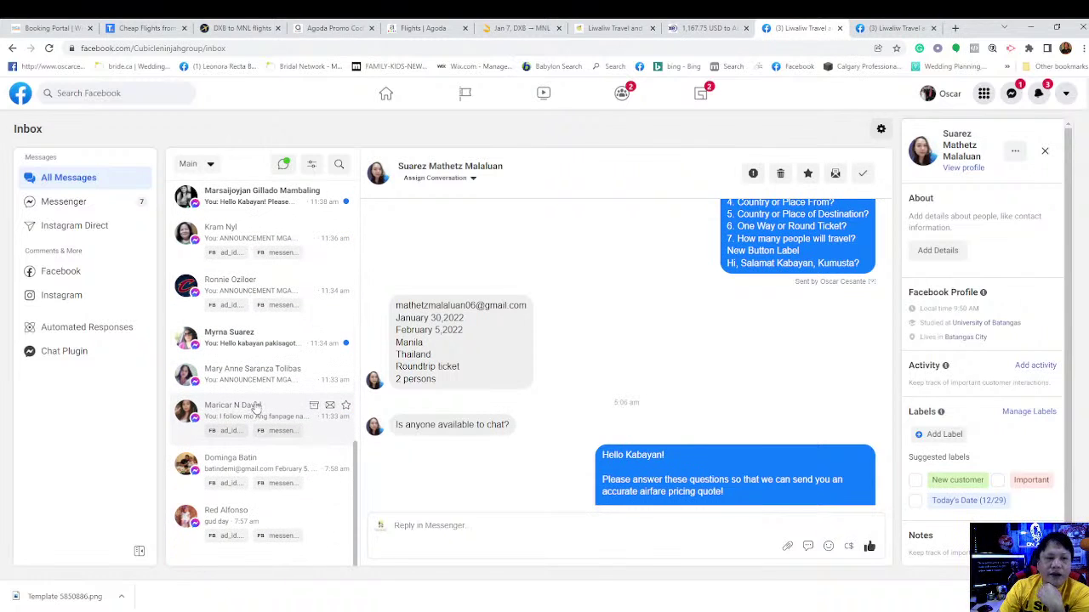
scroll(255, 410, down, 8)
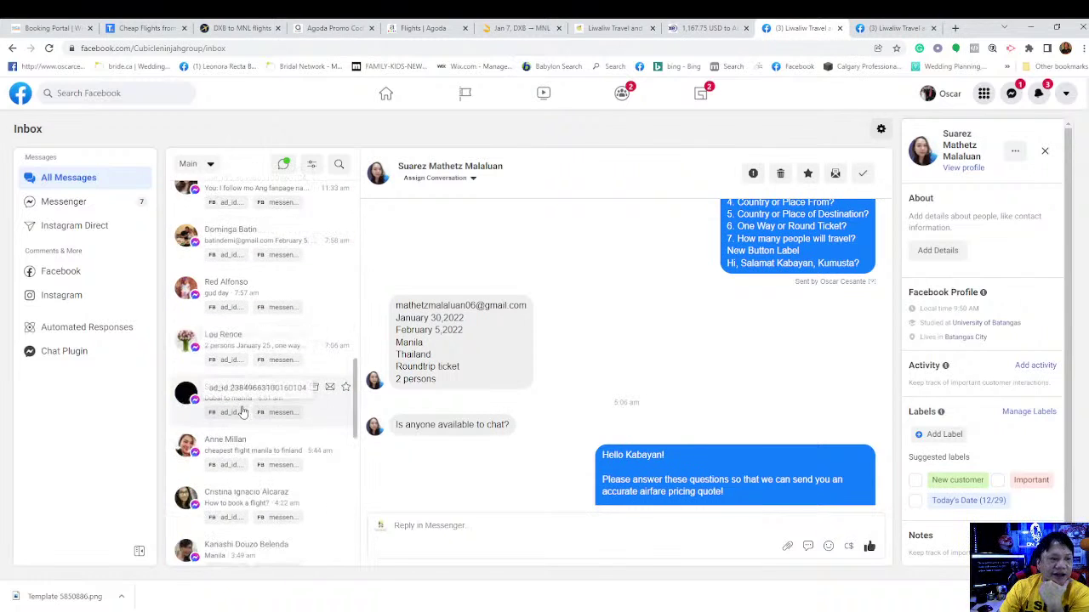
scroll(250, 424, down, 10)
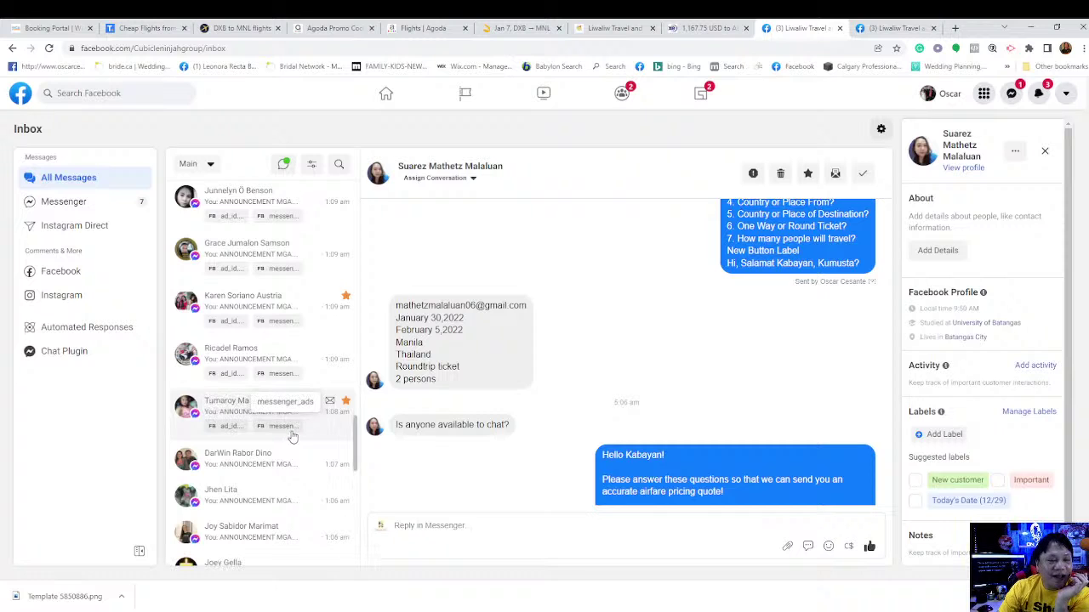
scroll(293, 438, down, 3)
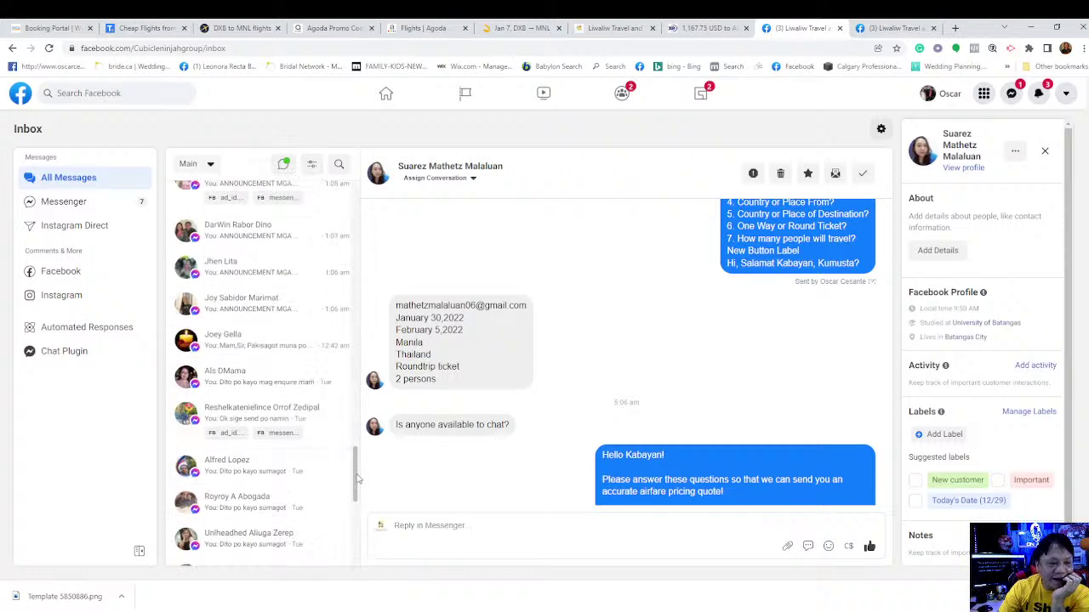
scroll(323, 472, down, 10)
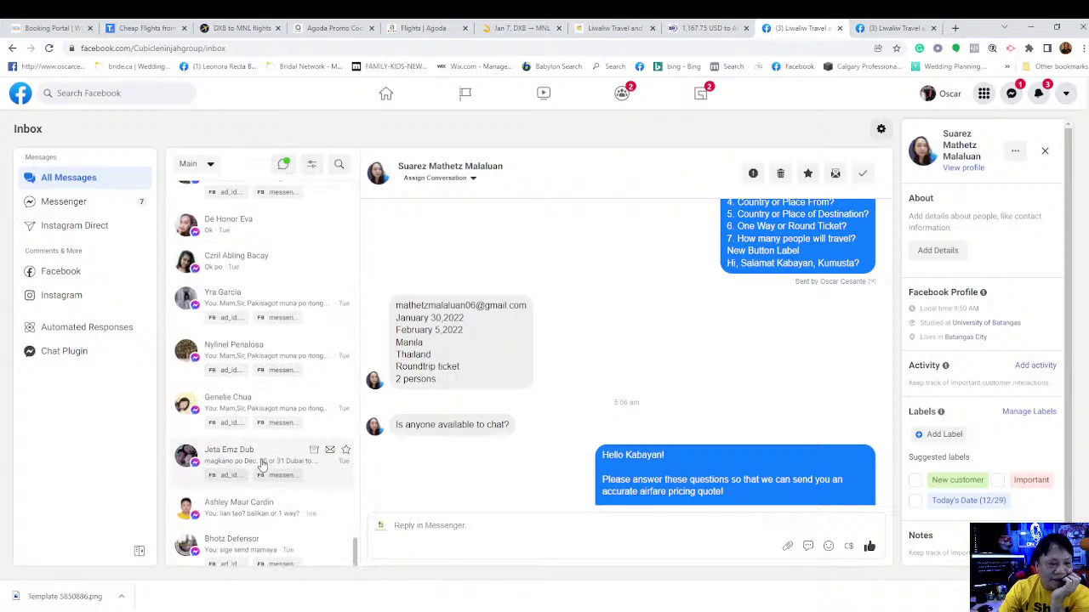
scroll(262, 464, down, 1)
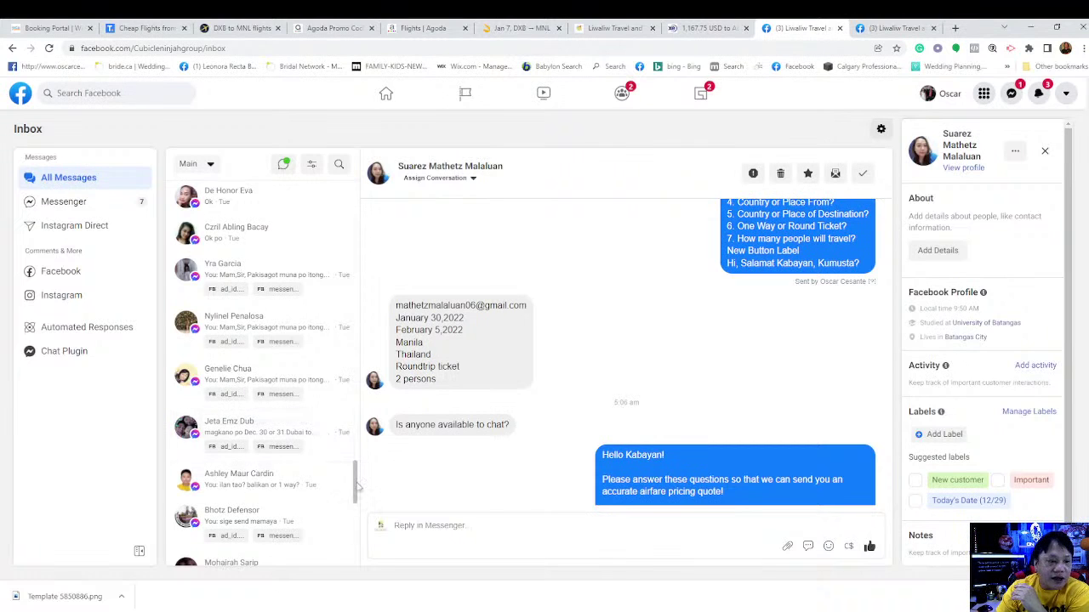
Open the newest inquiry, about the Manila to Cebu fare, and send the copied seven-question message requesting the customer's travel details
drag(356, 483, 359, 219)
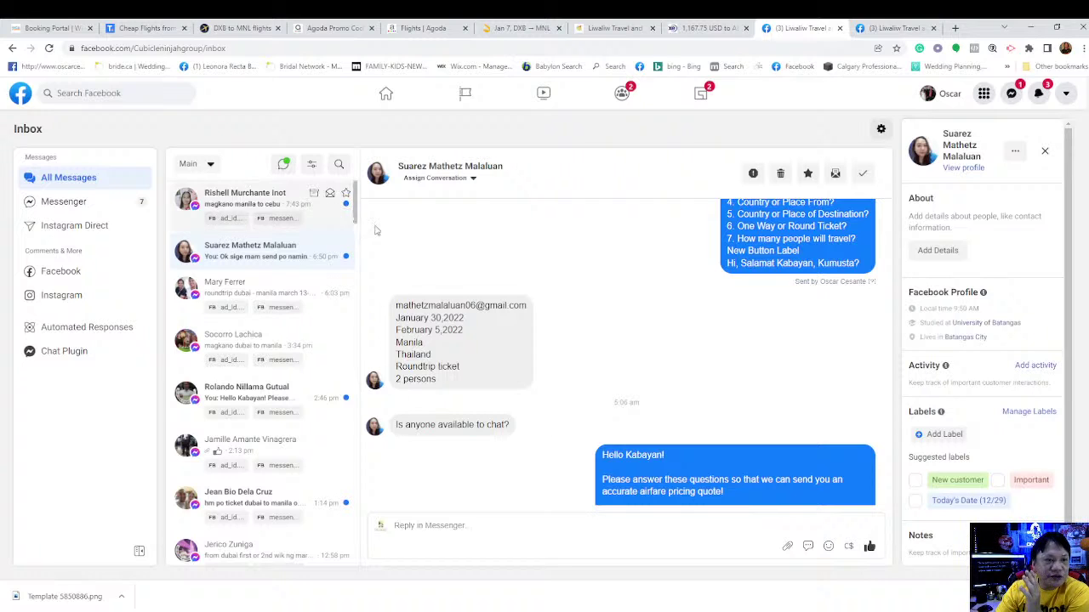
click(238, 211)
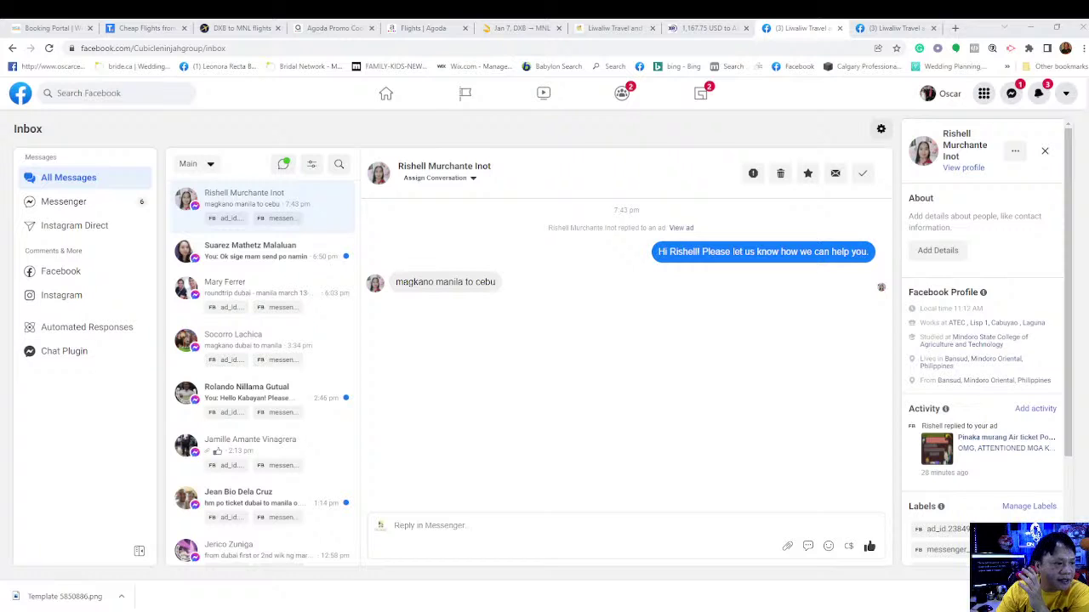
click(461, 526)
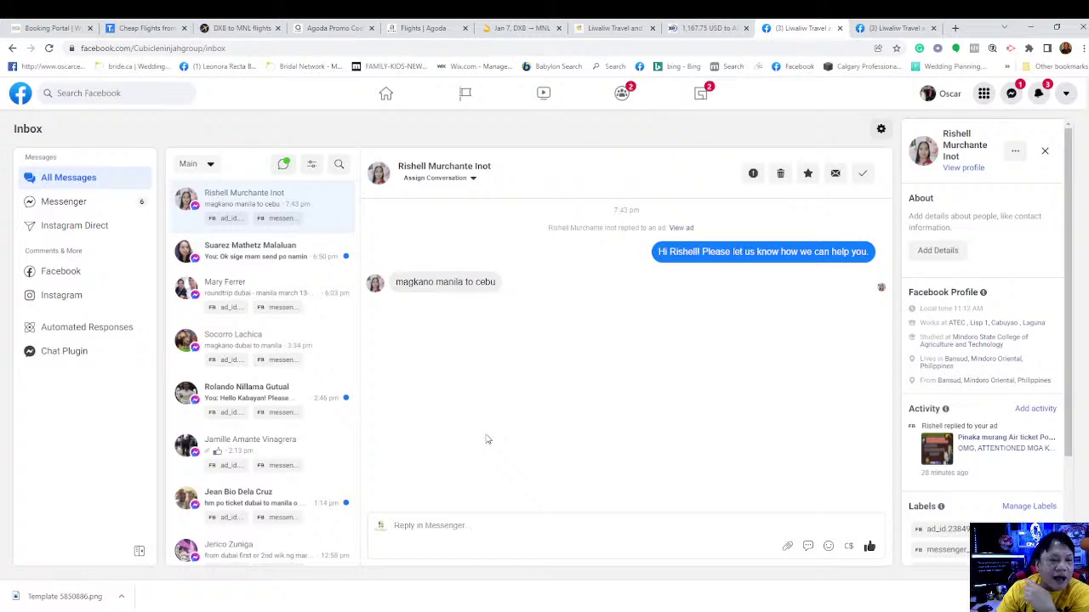
key(ctrl+v)
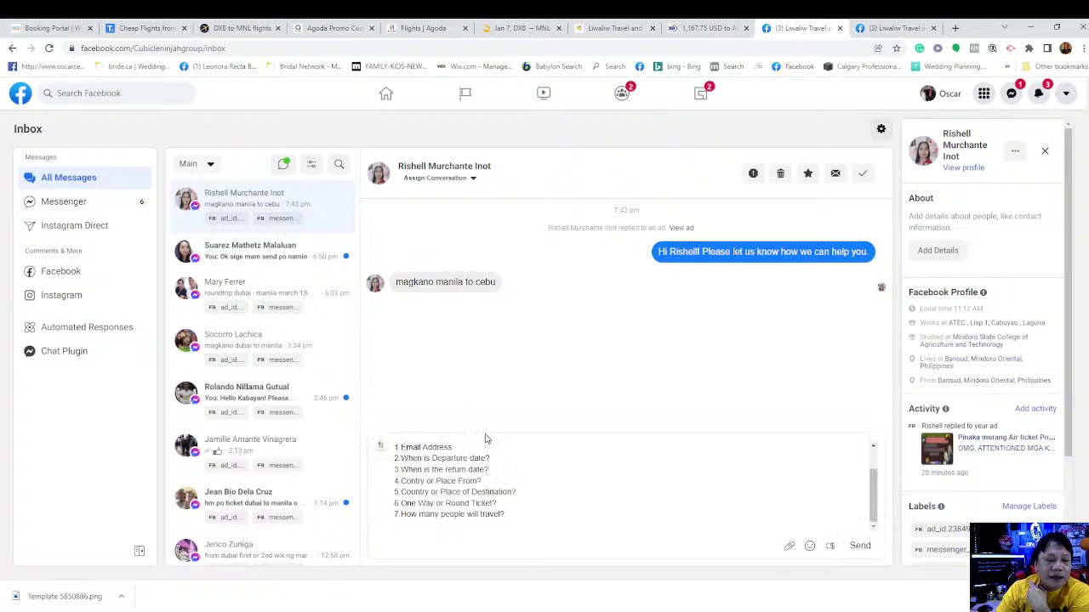
click(860, 546)
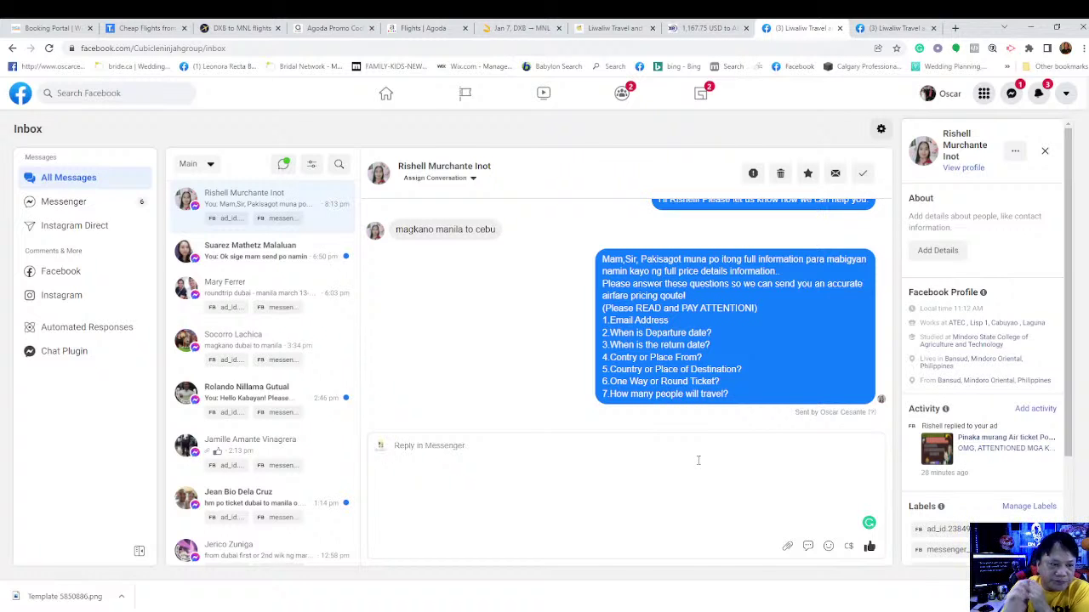
Open the inquiry about a Manila to Thailand round trip for 2 persons and read through the customer's answers and tour package request
click(252, 265)
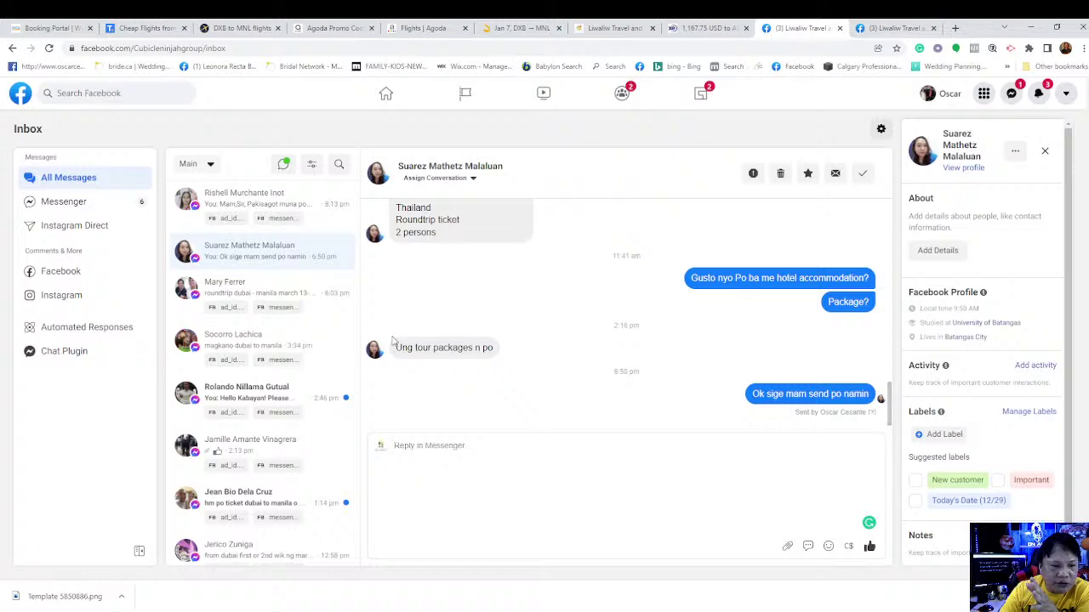
scroll(492, 274, up, 2)
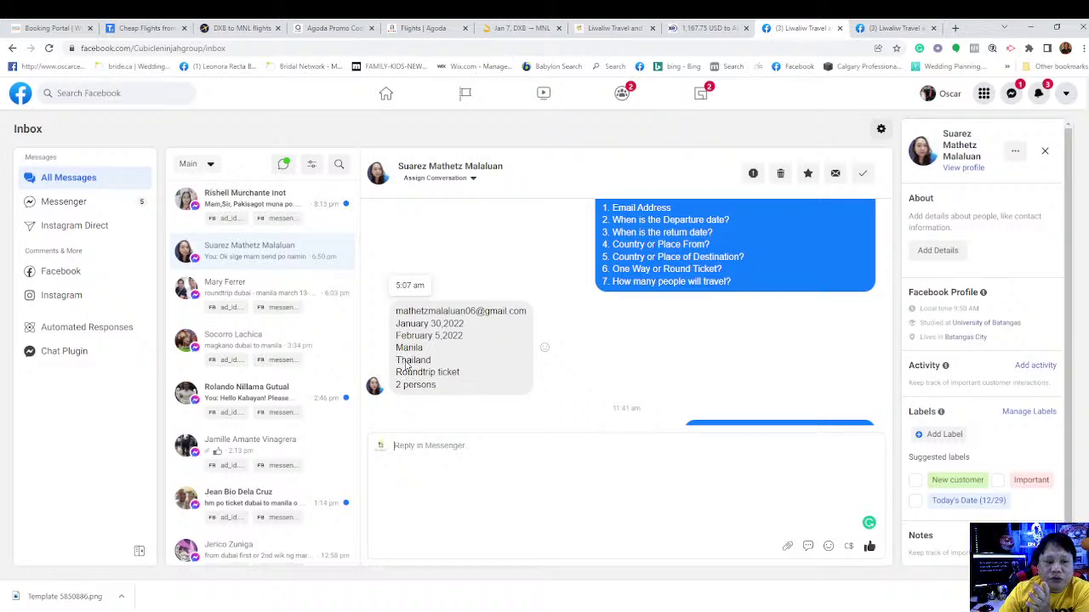
scroll(452, 396, down, 2)
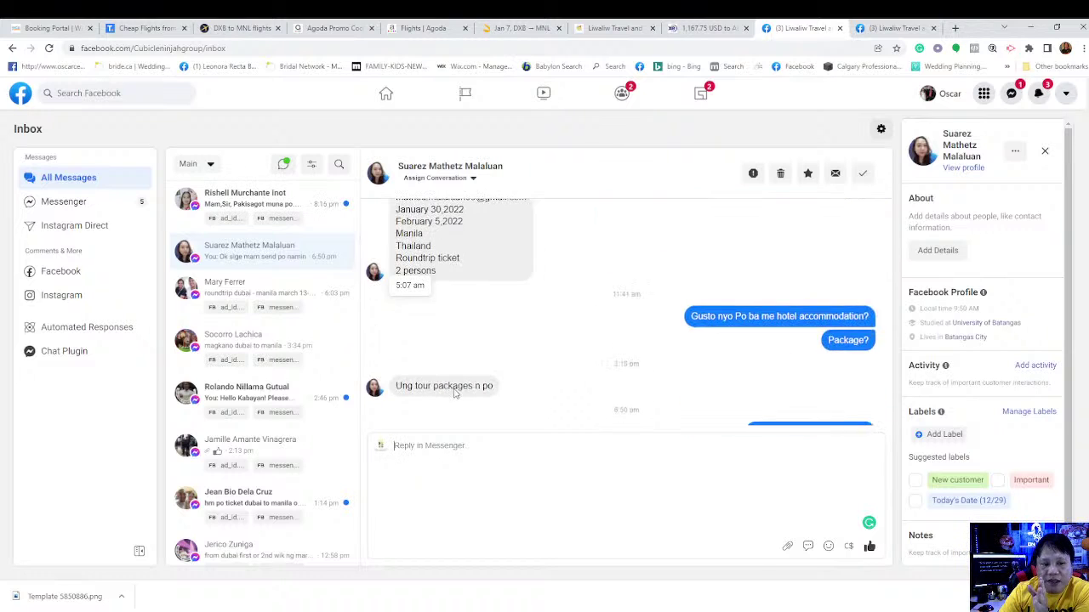
scroll(486, 385, down, 1)
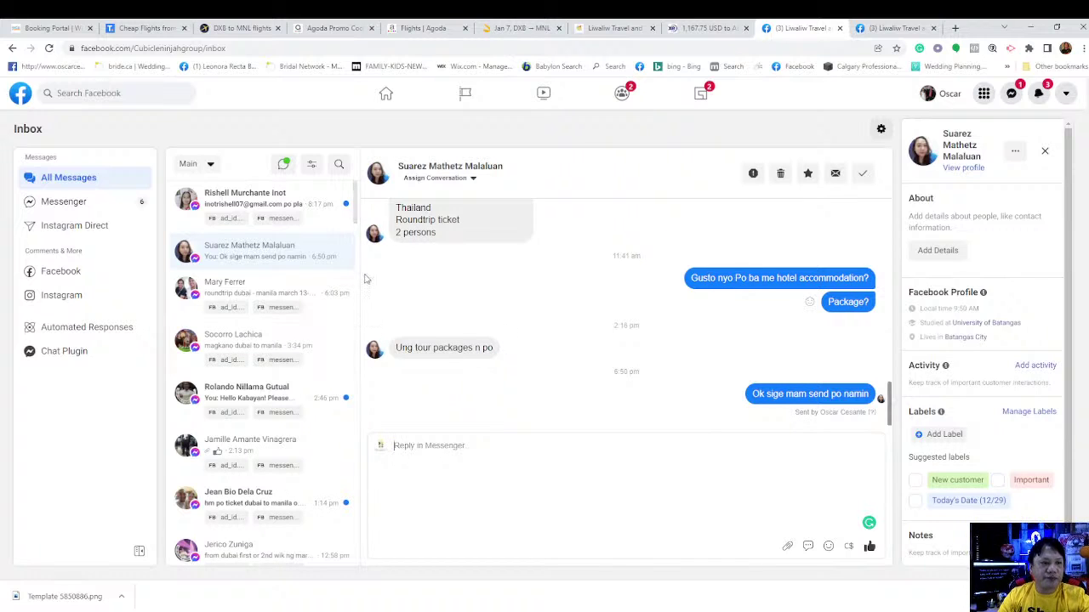
Find the conversation last answered with the Hello Kabayan questionnaire at 2:46 pm and review the earlier messages in it
scroll(357, 221, down, 1)
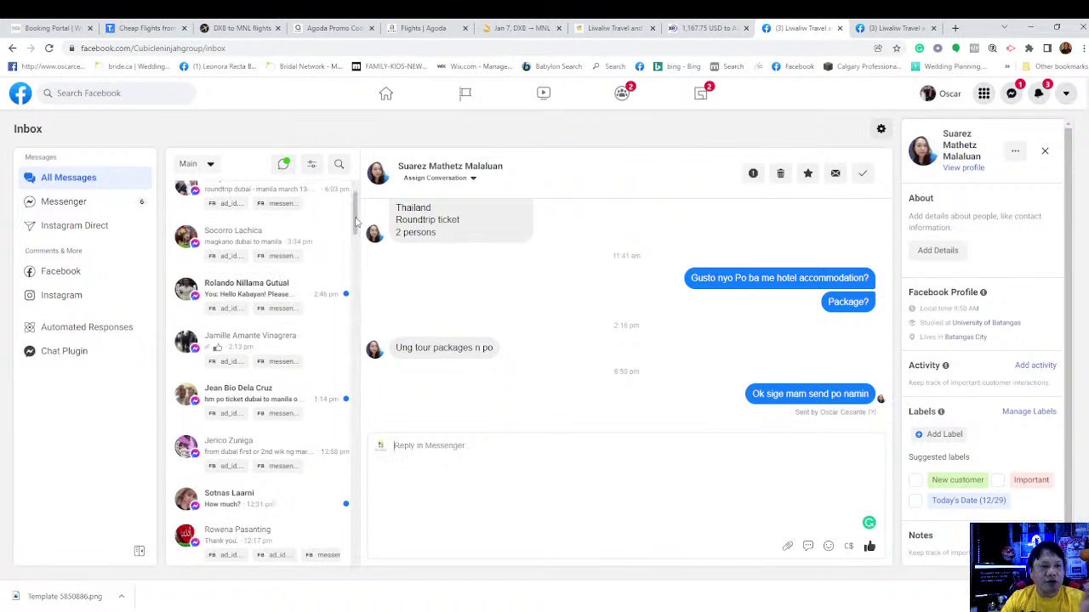
scroll(357, 221, down, 1)
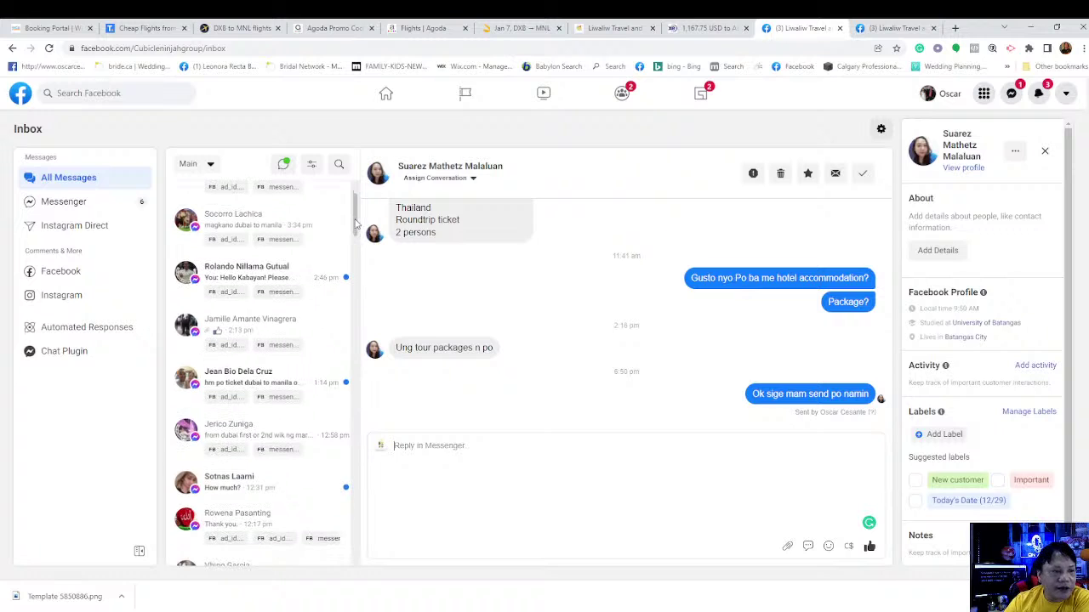
click(231, 277)
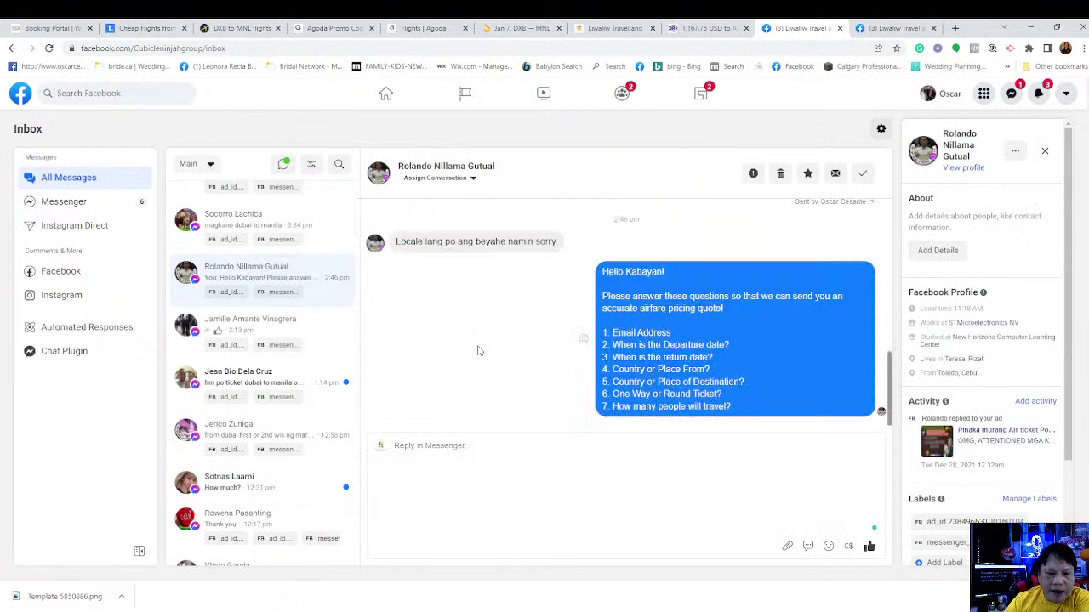
scroll(502, 291, up, 2)
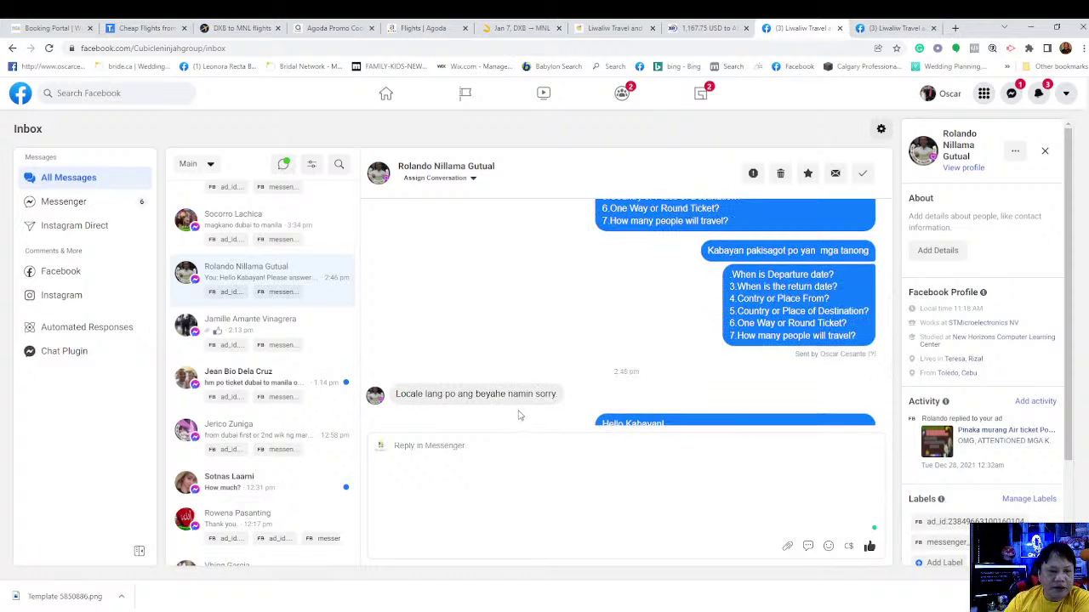
scroll(517, 415, up, 3)
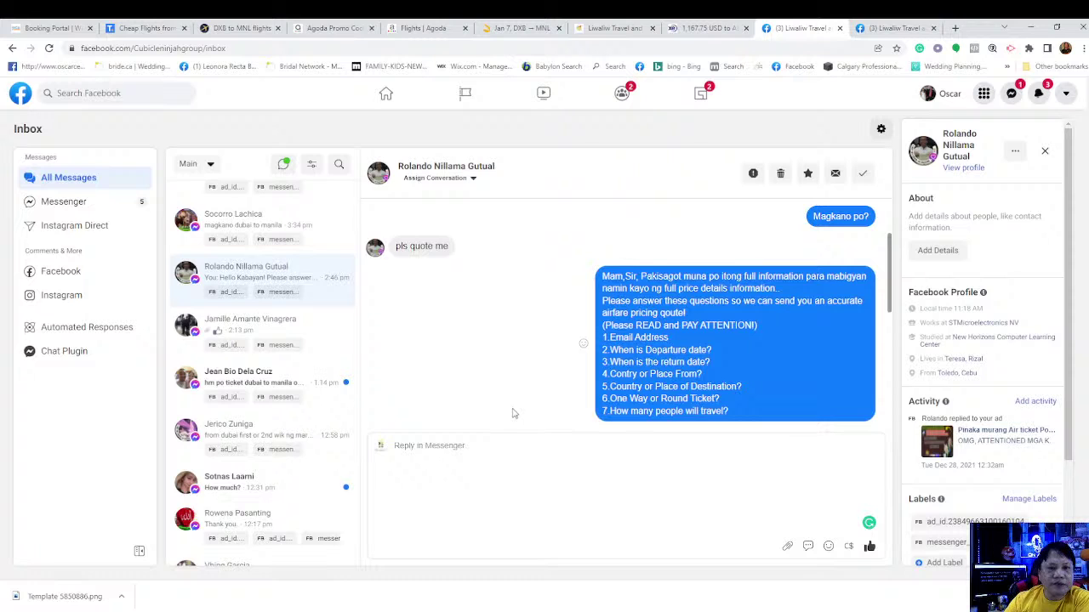
scroll(516, 413, up, 1)
scroll(514, 412, down, 4)
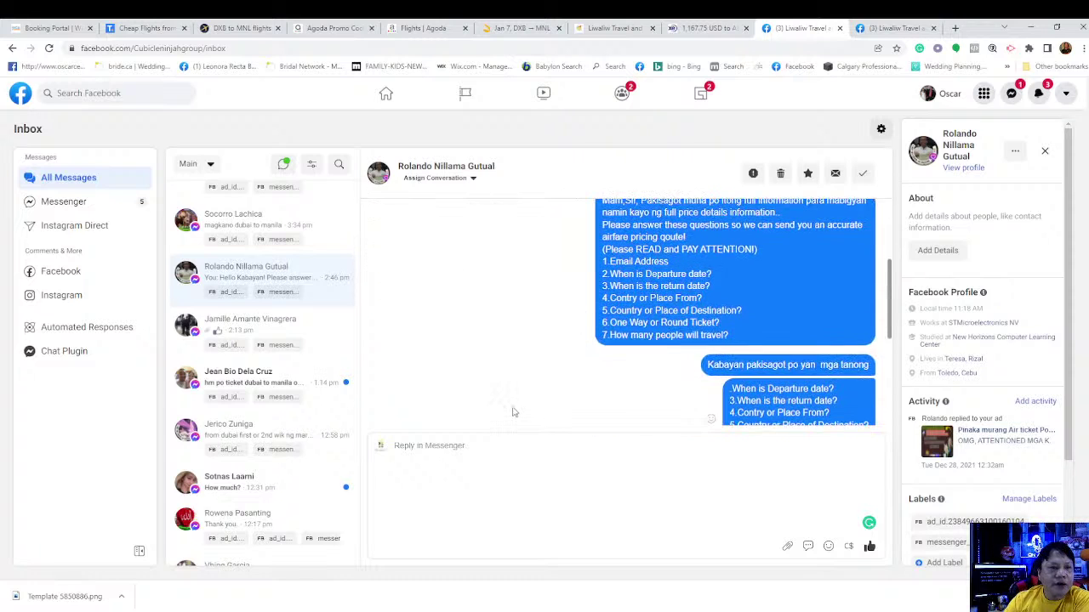
Review the next three Dubai inquiries, ending with the How much? conversation and its round-trip answers for March 1 to April 15
click(234, 387)
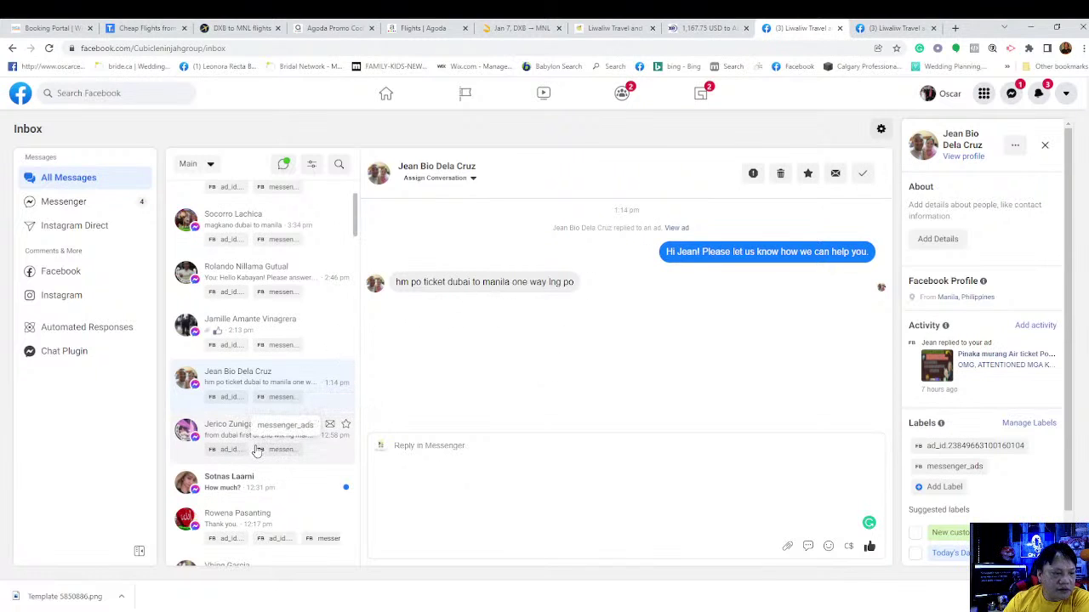
scroll(255, 438, down, 2)
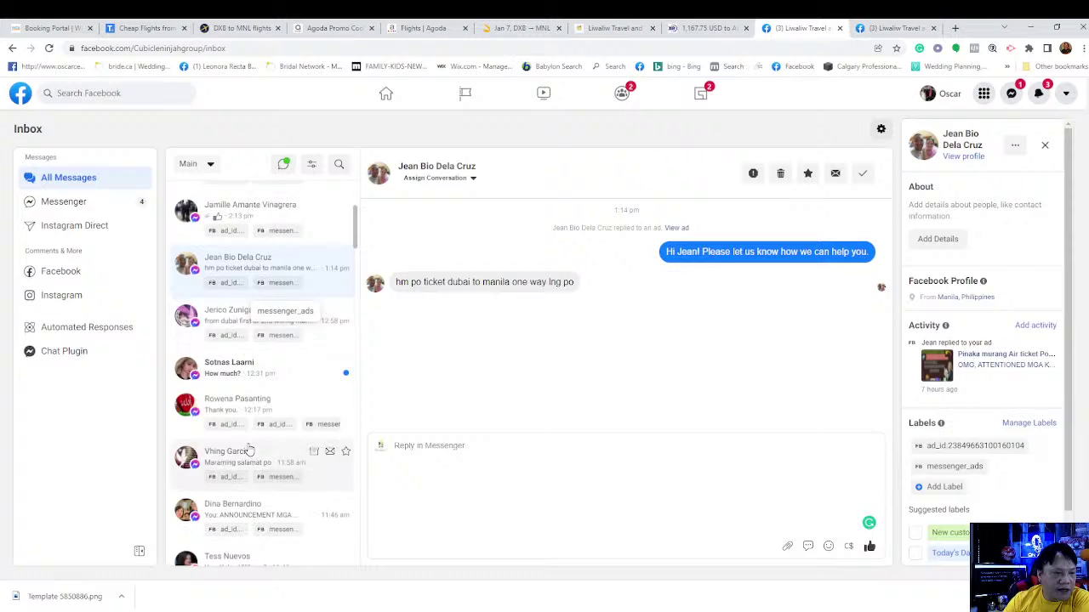
click(228, 320)
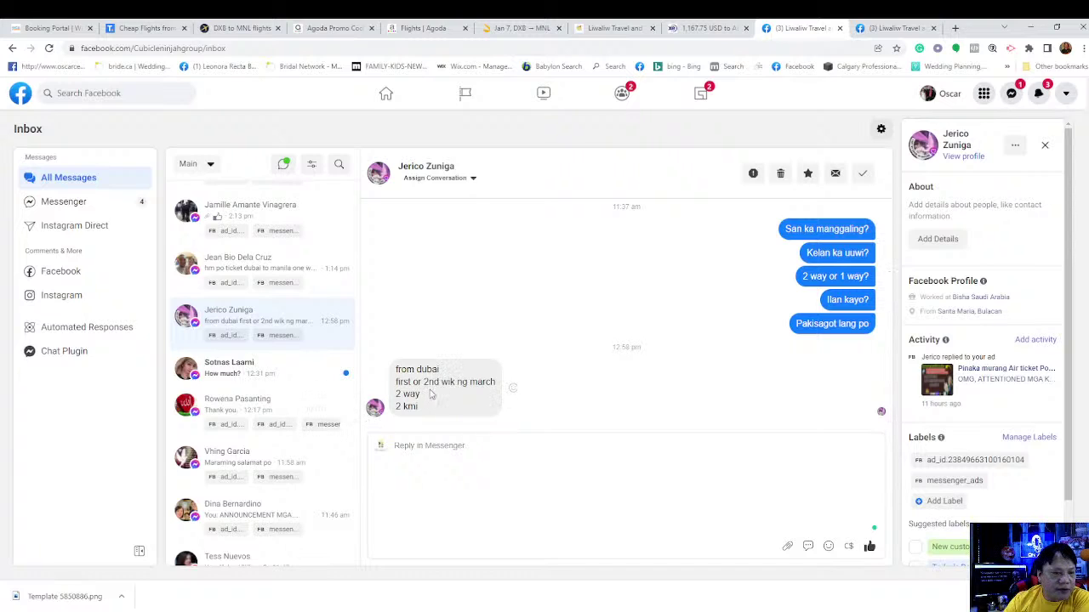
click(221, 374)
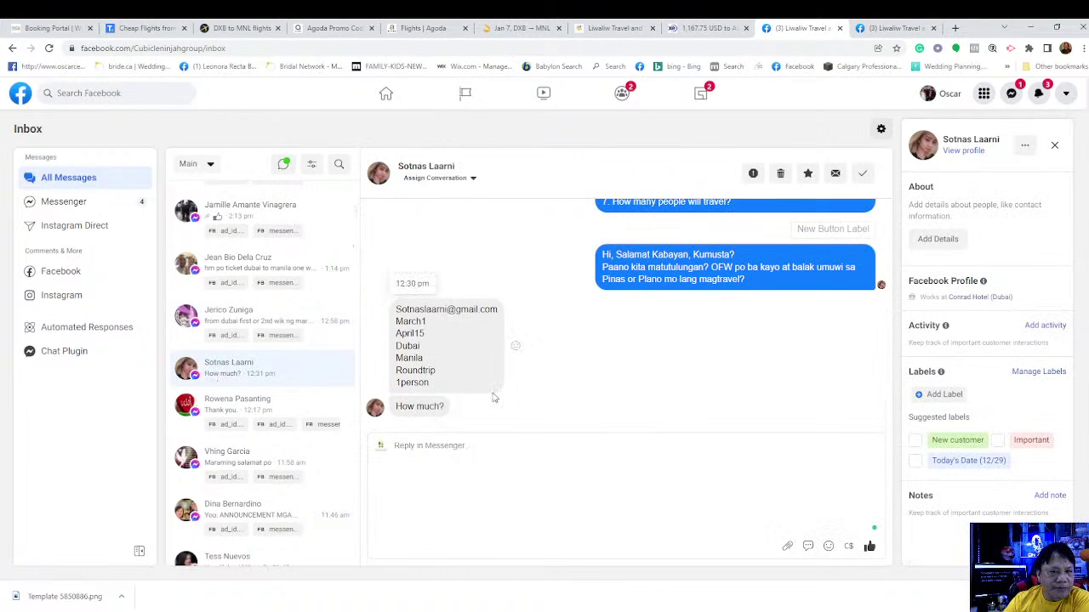
scroll(549, 401, up, 3)
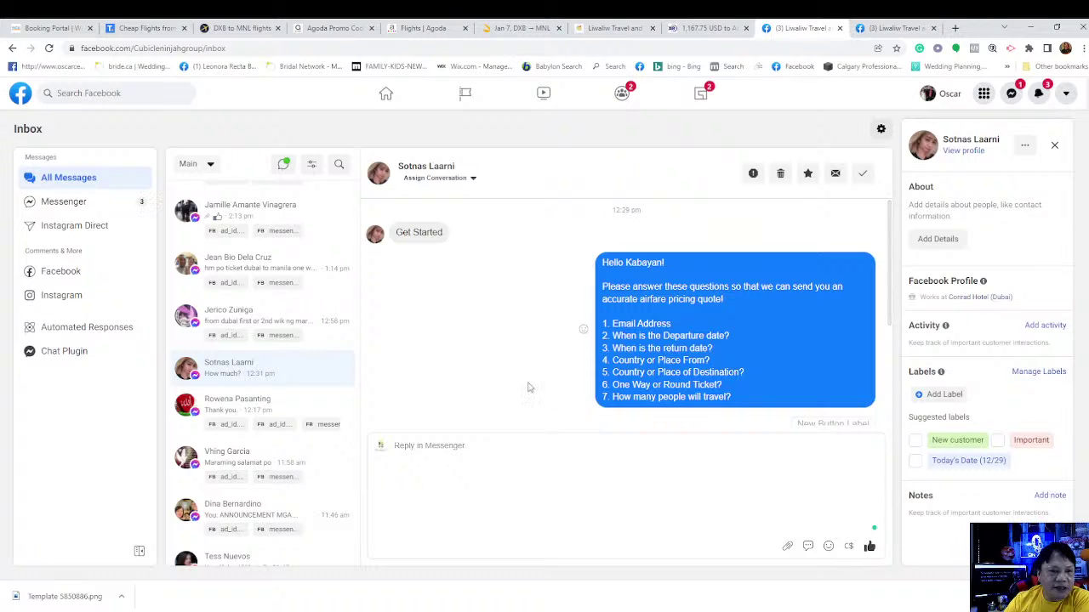
scroll(477, 351, down, 3)
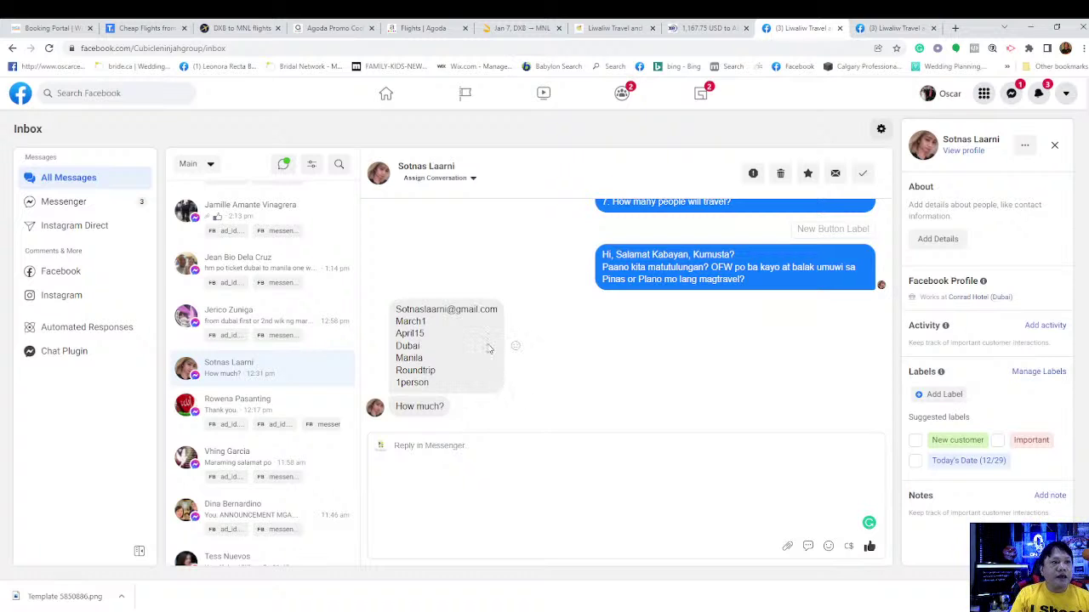
Switch to the WCA Travel booking portal and try to set up a round-trip flight search from Dubai to Manila
click(74, 24)
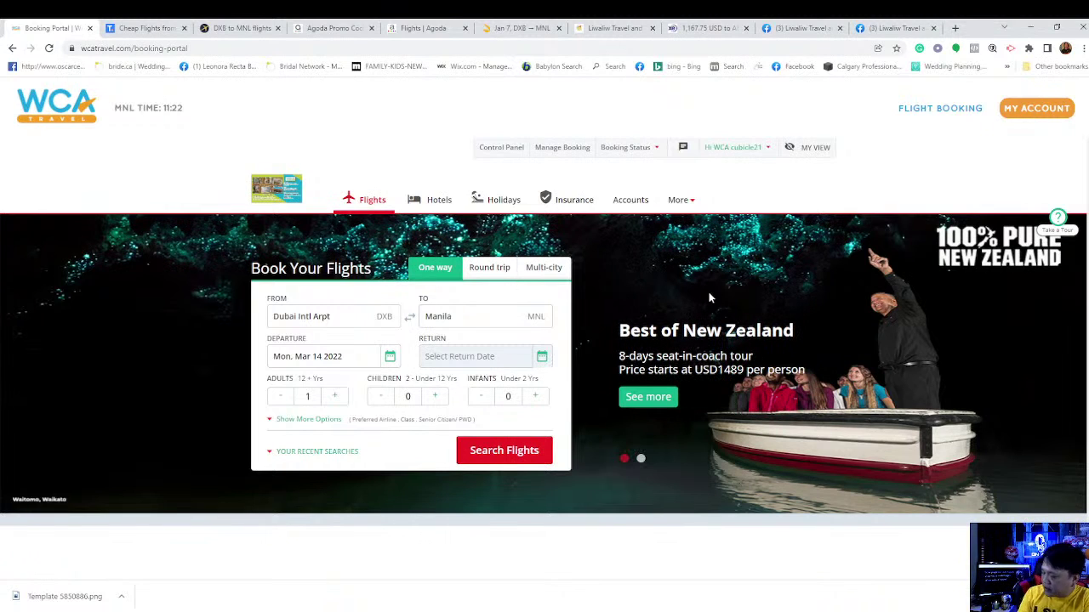
click(492, 268)
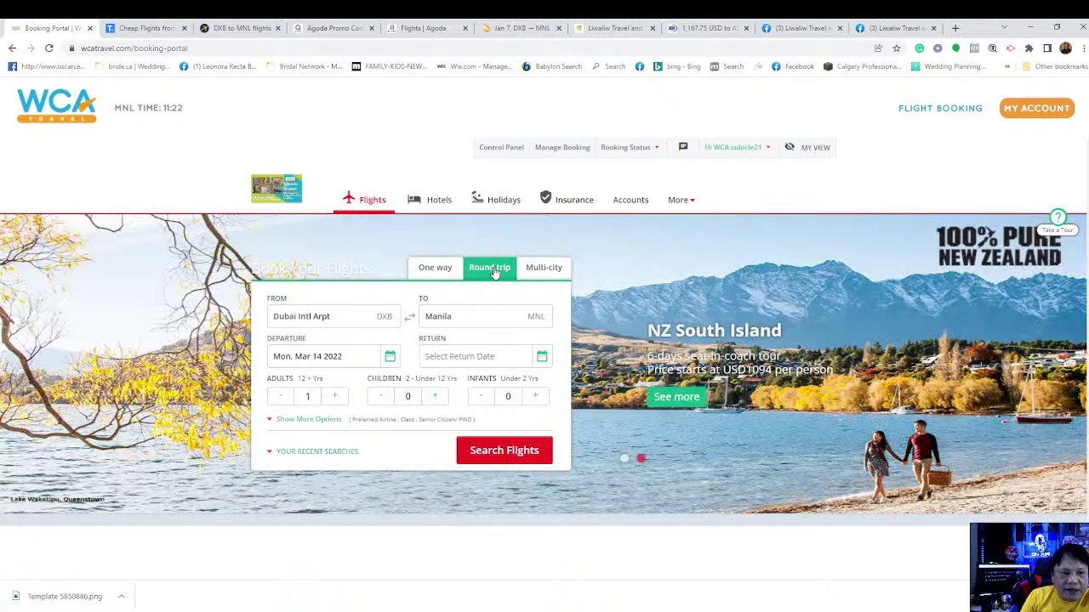
click(343, 319)
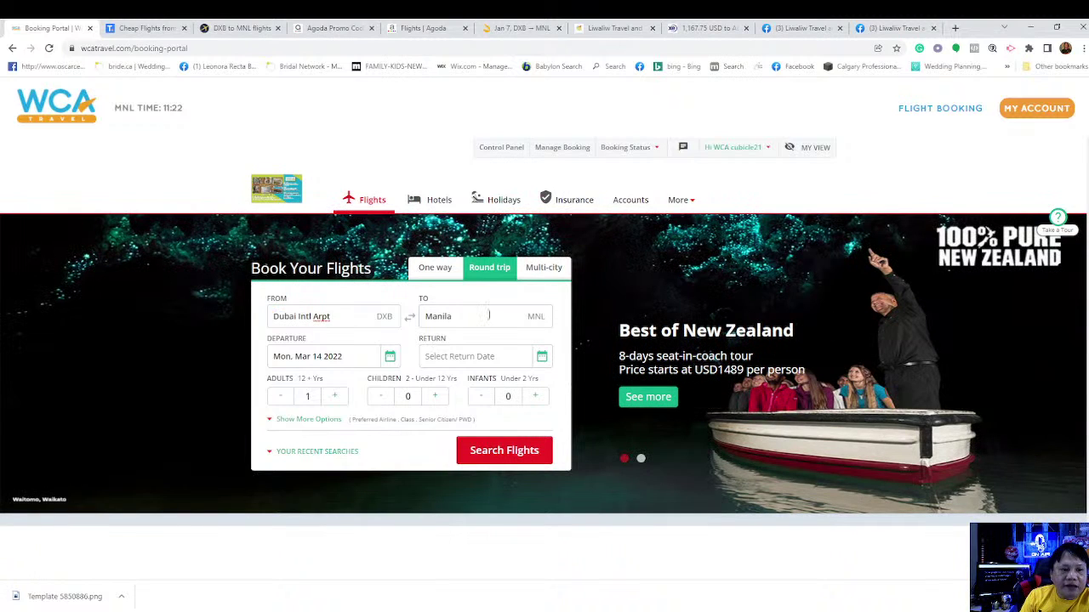
click(488, 316)
click(487, 315)
click(474, 316)
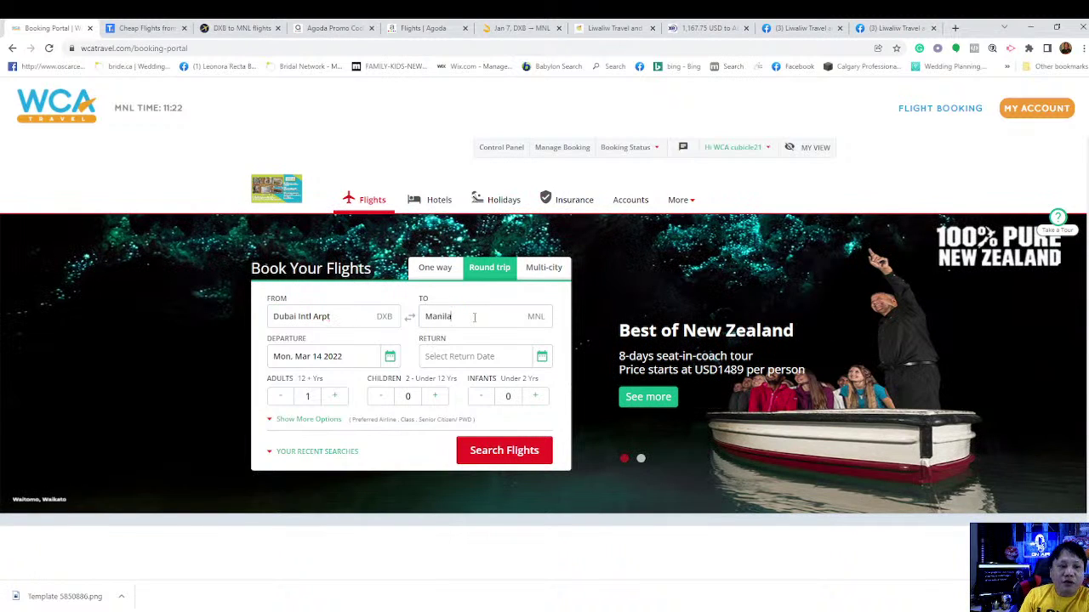
click(359, 316)
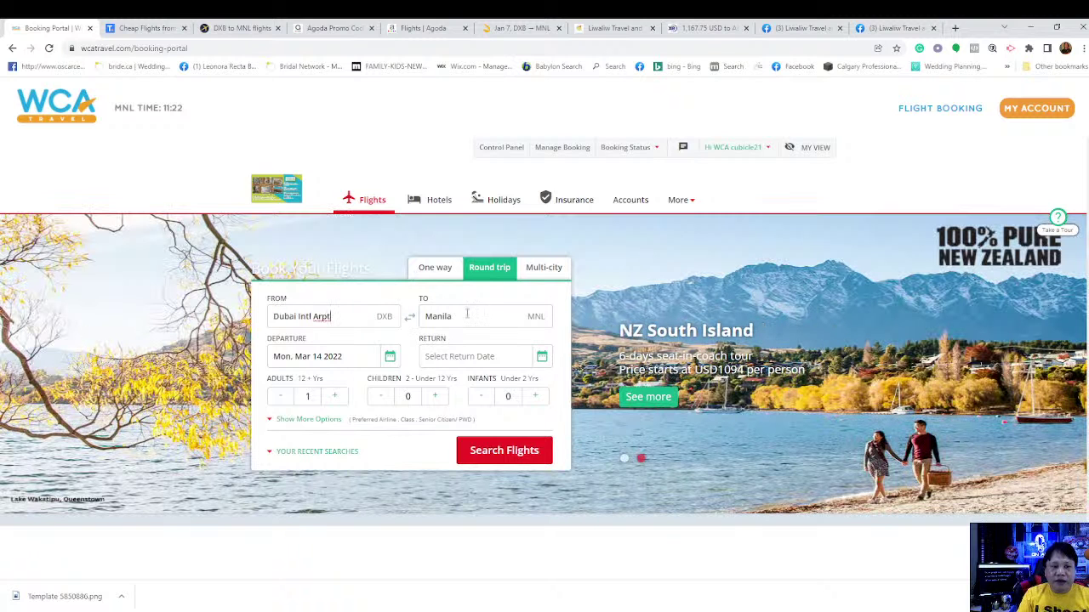
click(473, 316)
double_click(473, 316)
click(355, 361)
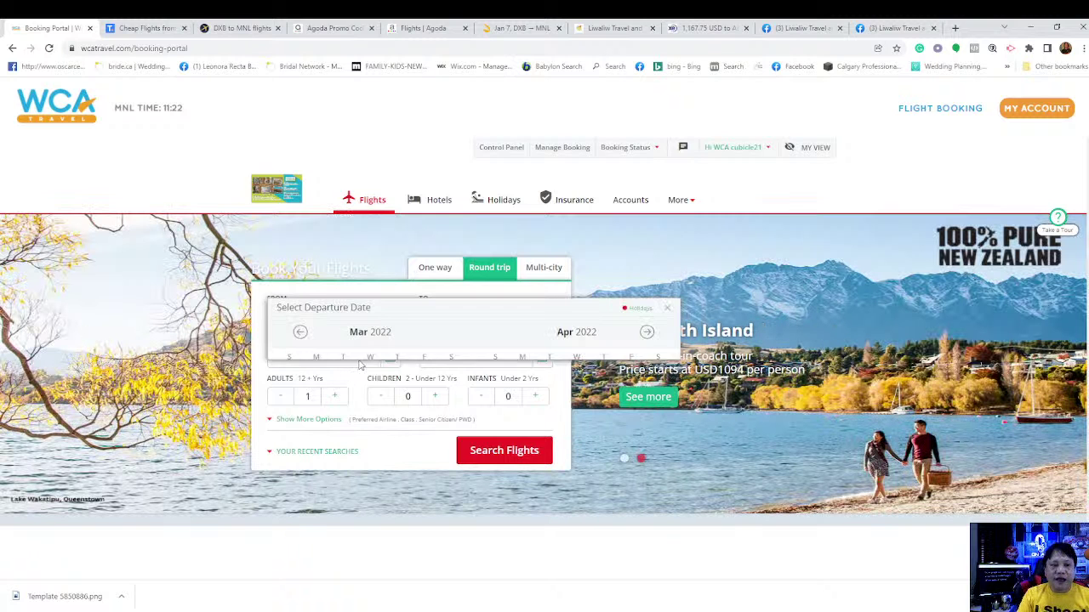
click(668, 309)
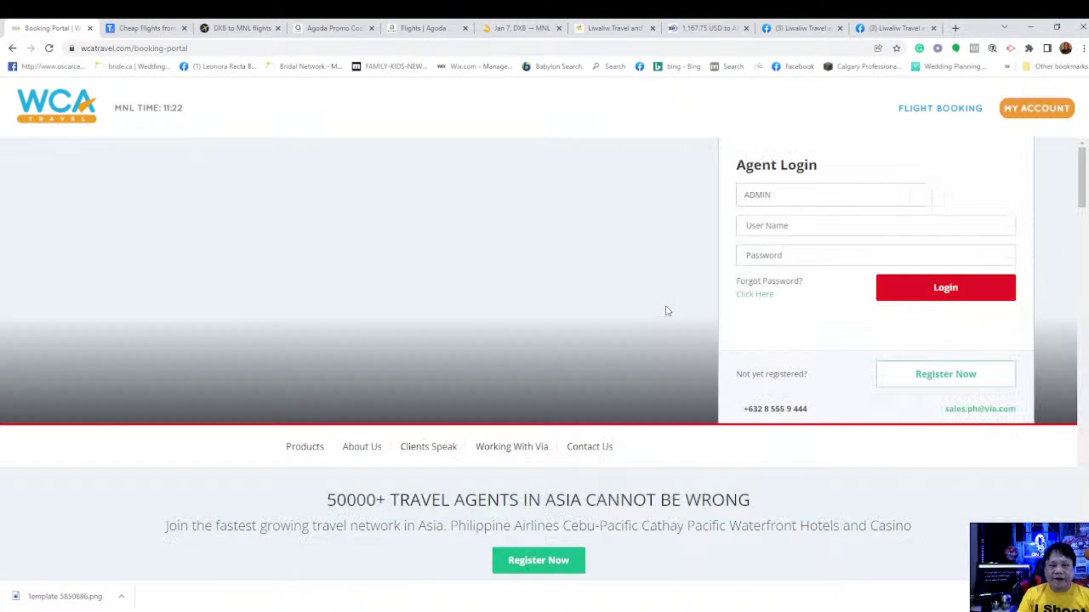
Reopen flight booking, sign in as Administrator with the admin ID and account password, and accept the cookie notice
click(933, 108)
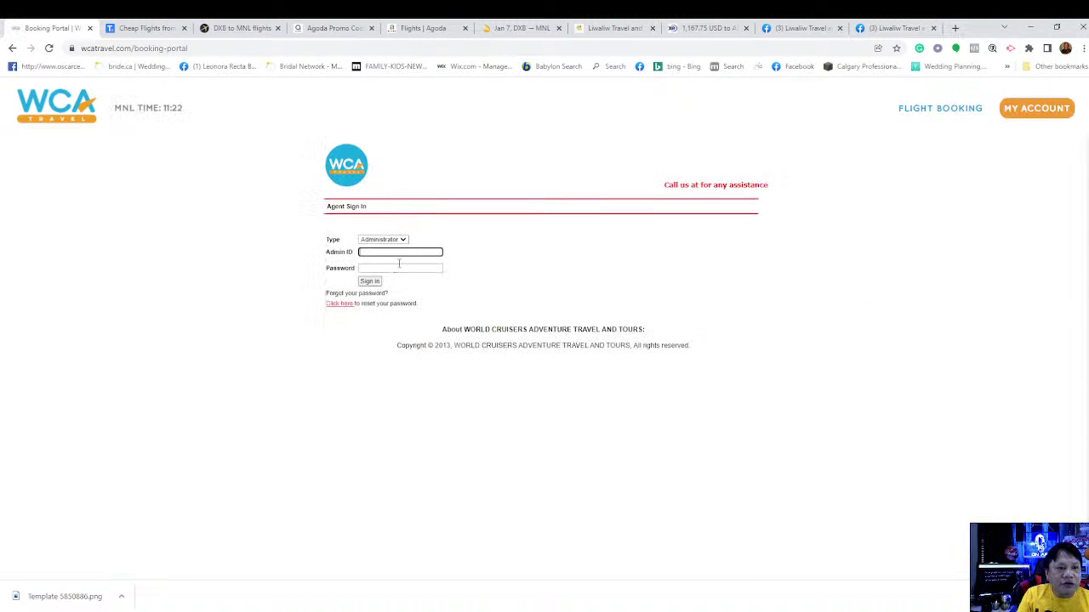
click(402, 251)
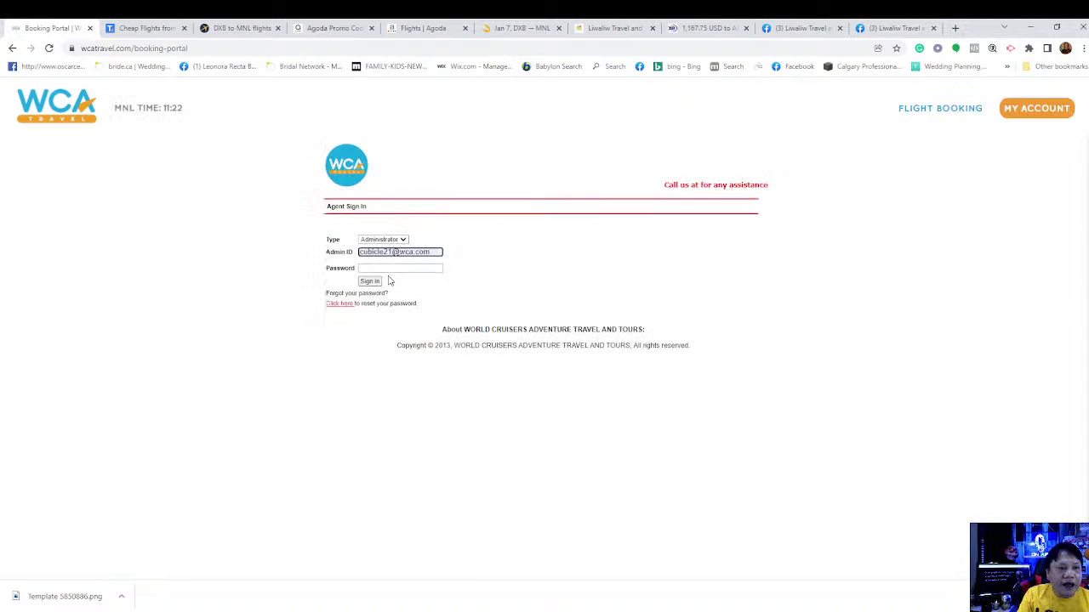
click(396, 269)
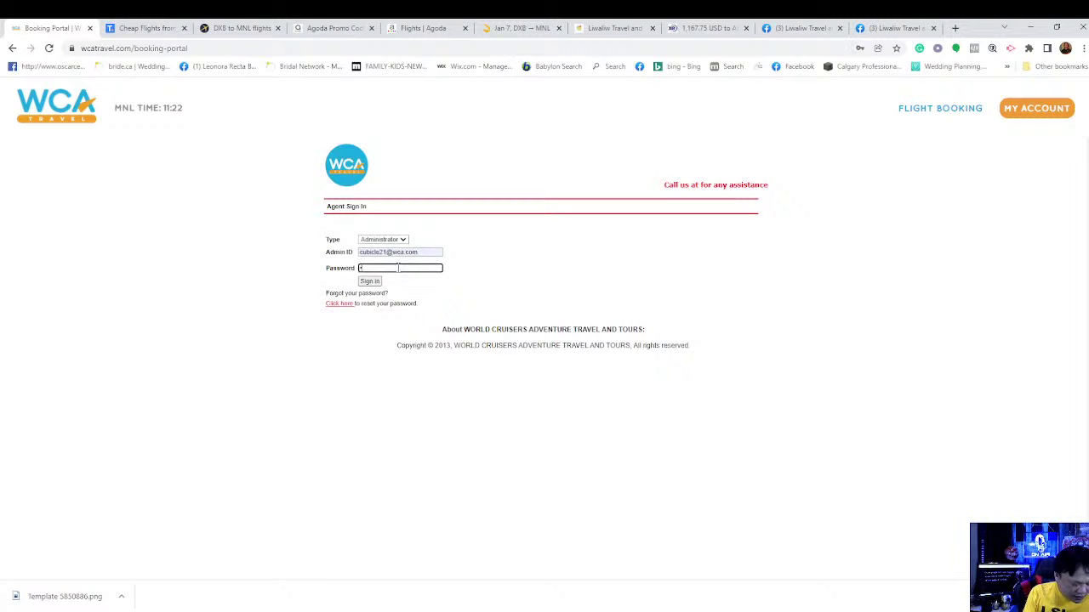
text(*)
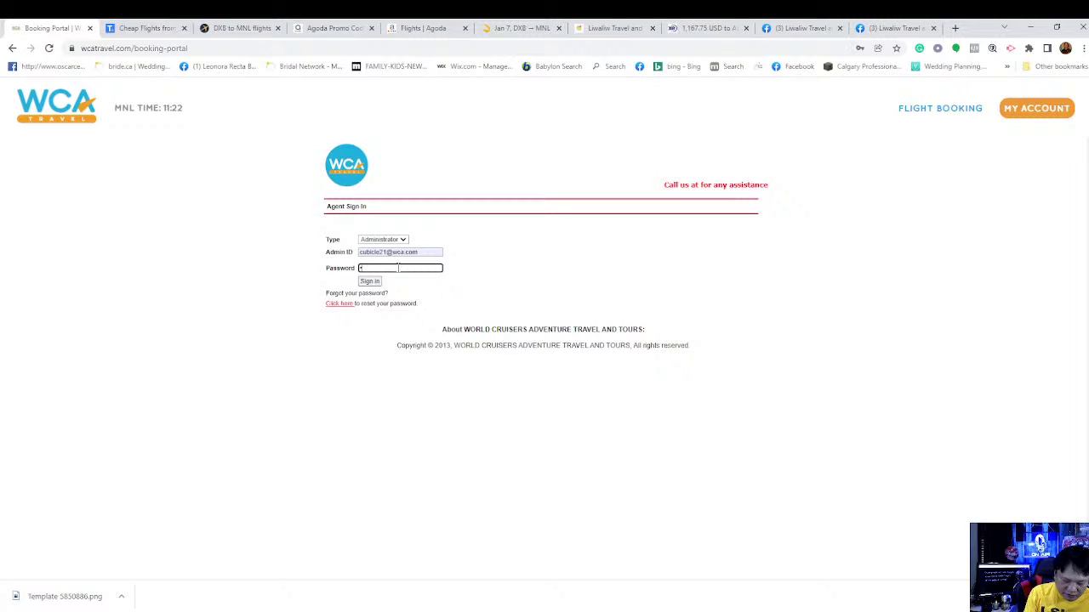
text(*********)
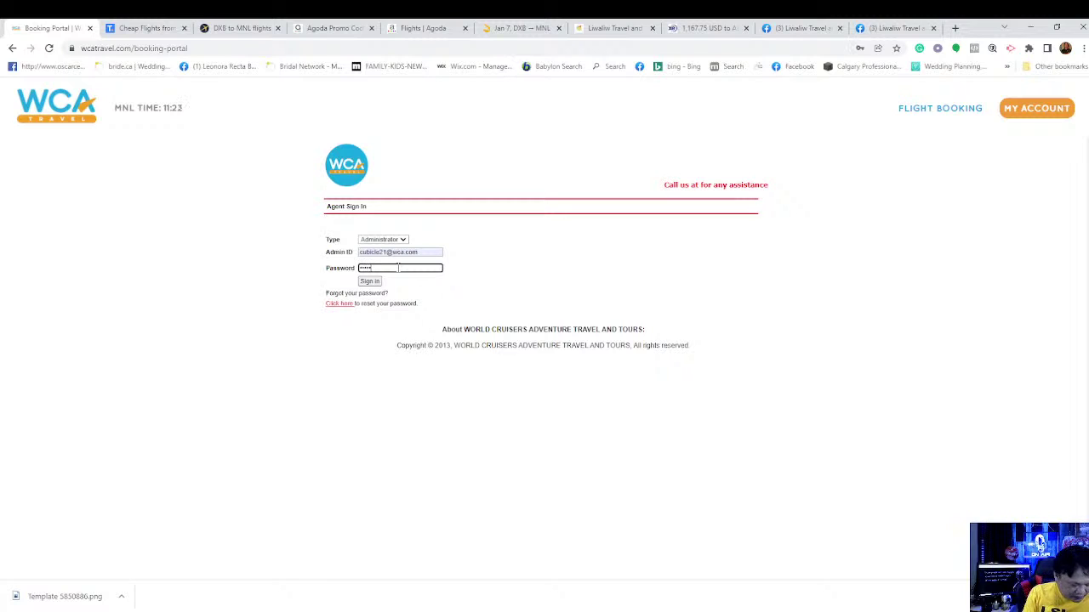
text(*)
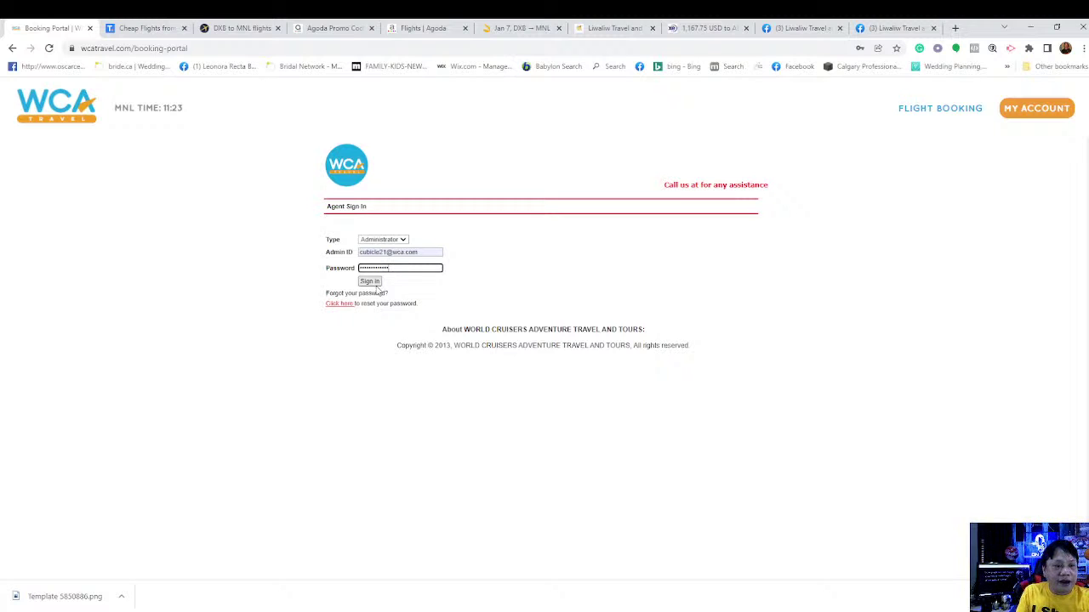
click(369, 282)
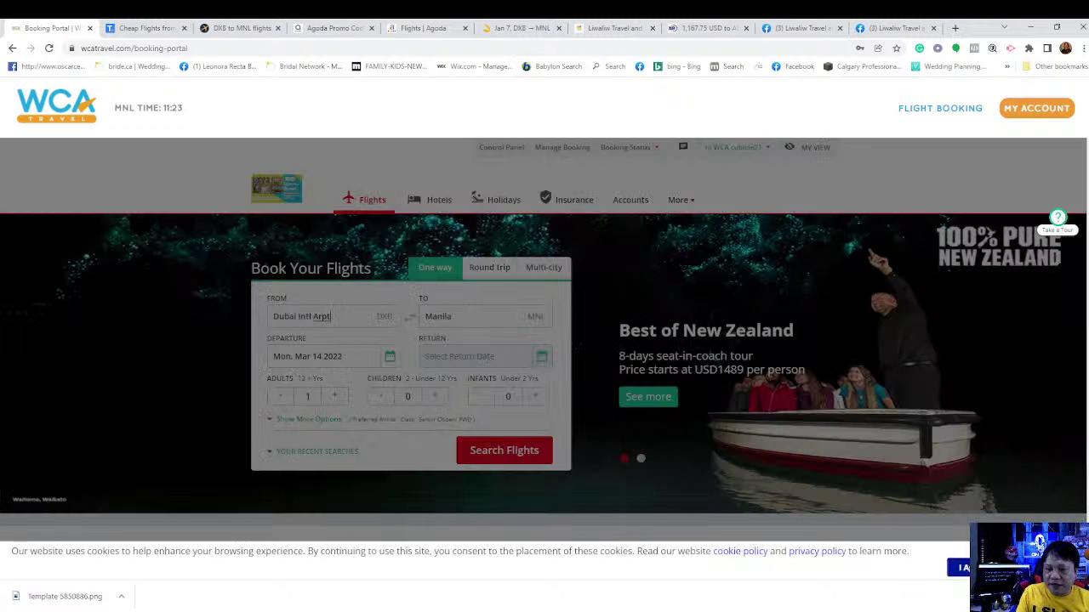
click(967, 567)
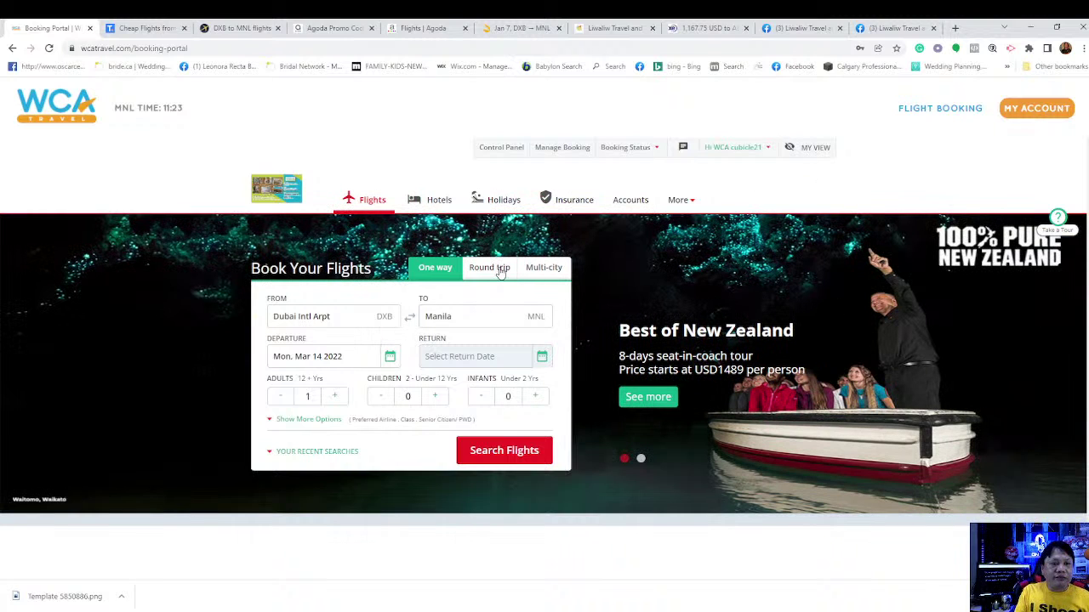
Make the Dubai to Manila search a round trip with both the departure and return dates set to Tue, Mar 01 2022
click(497, 269)
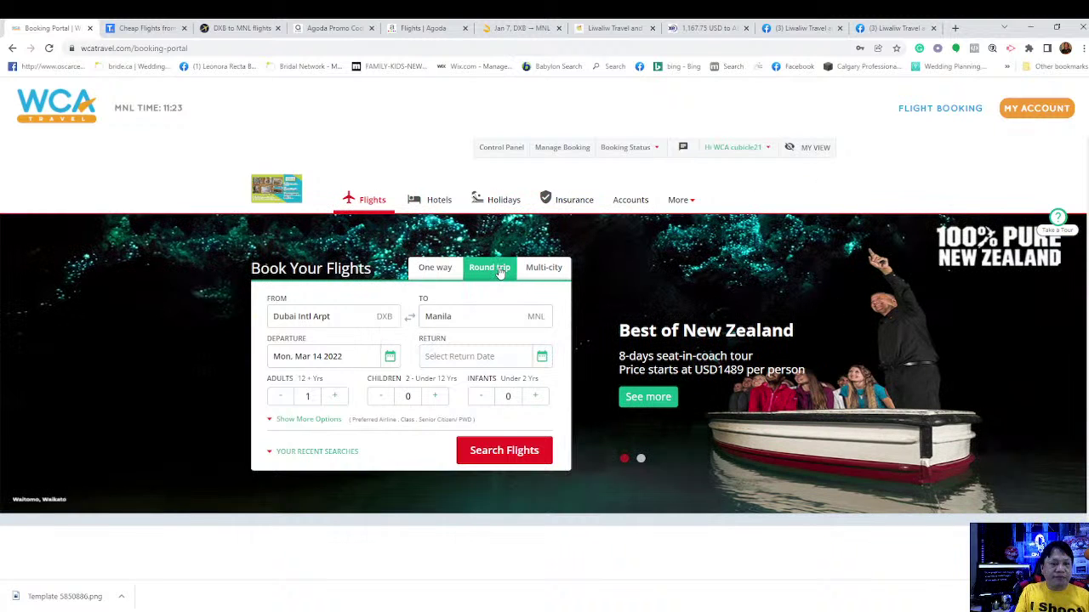
click(392, 361)
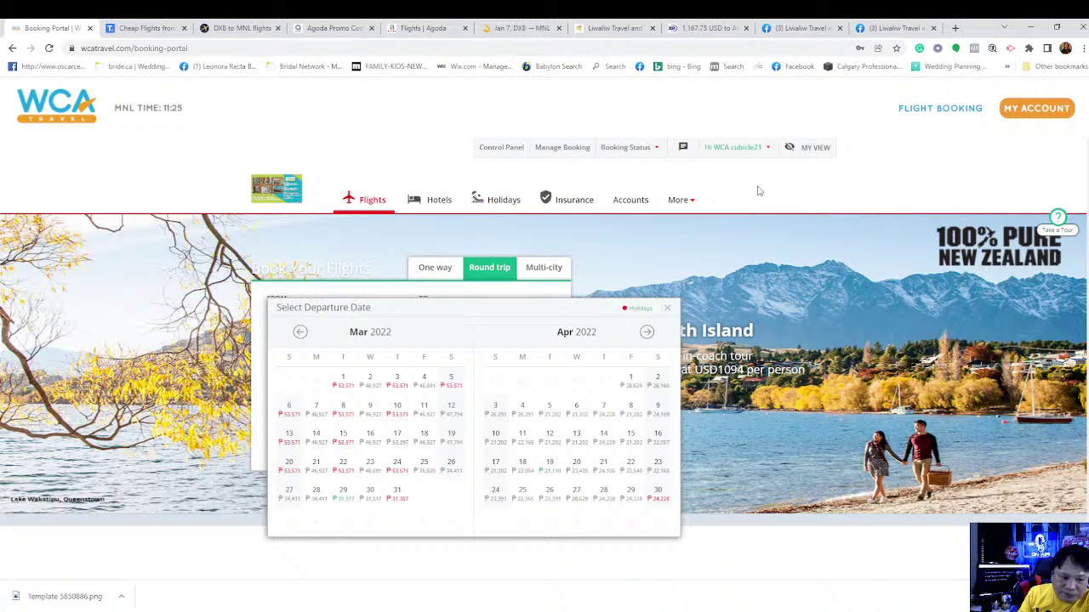
click(338, 381)
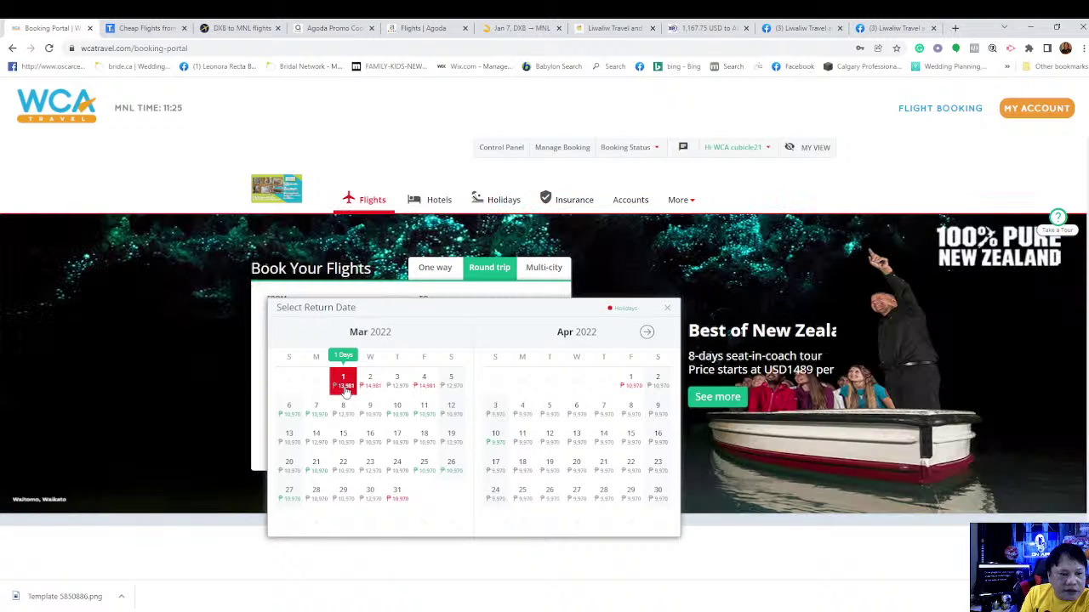
click(344, 382)
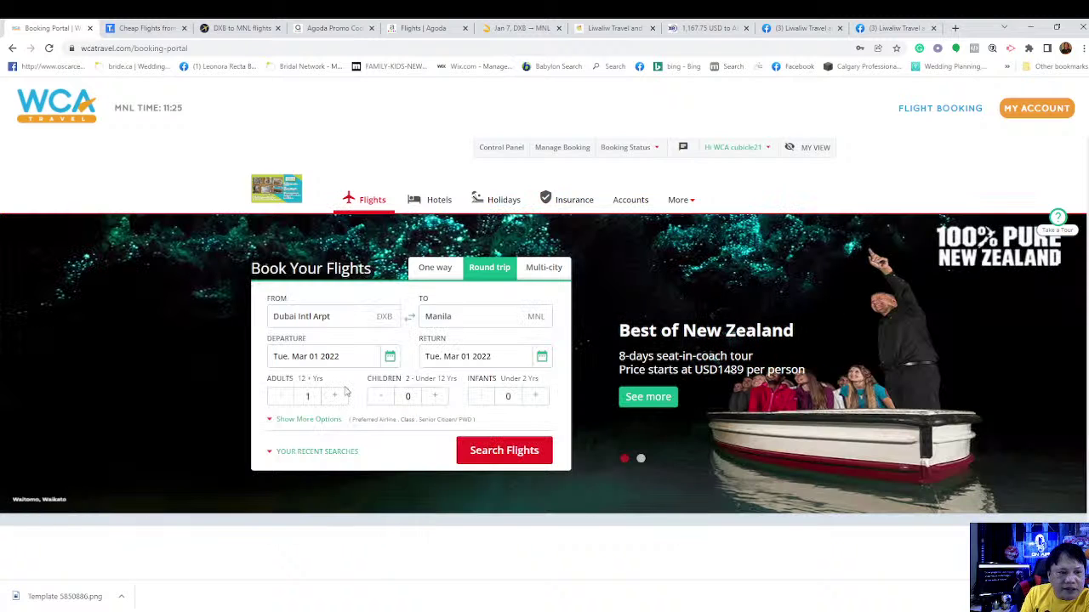
Set the departure to Mar 01 2022 and the return to Apr 15 2022, and search for flights for one adult
click(393, 360)
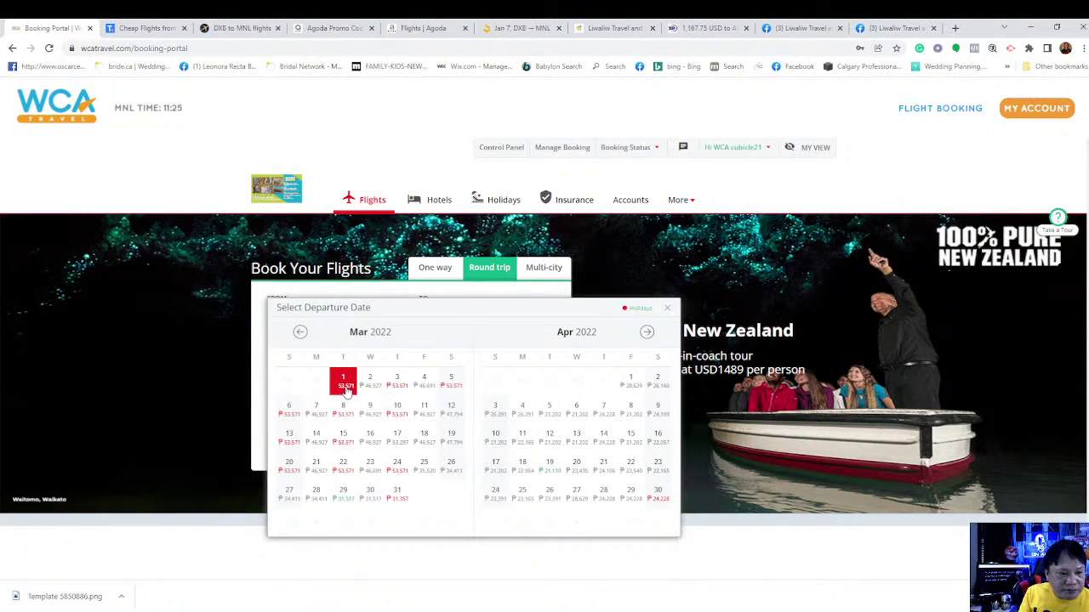
click(345, 390)
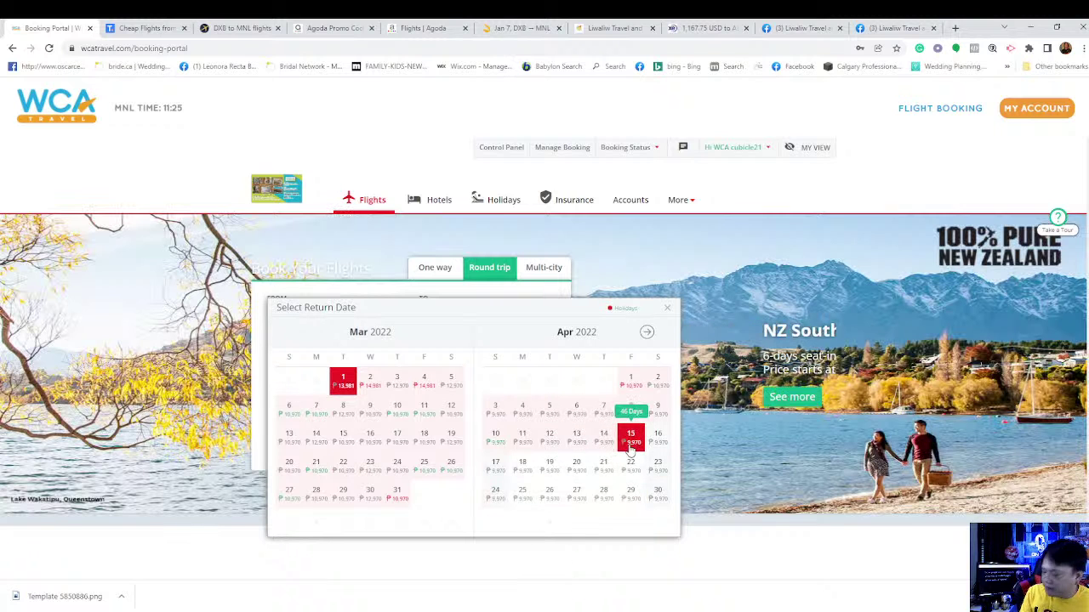
click(630, 446)
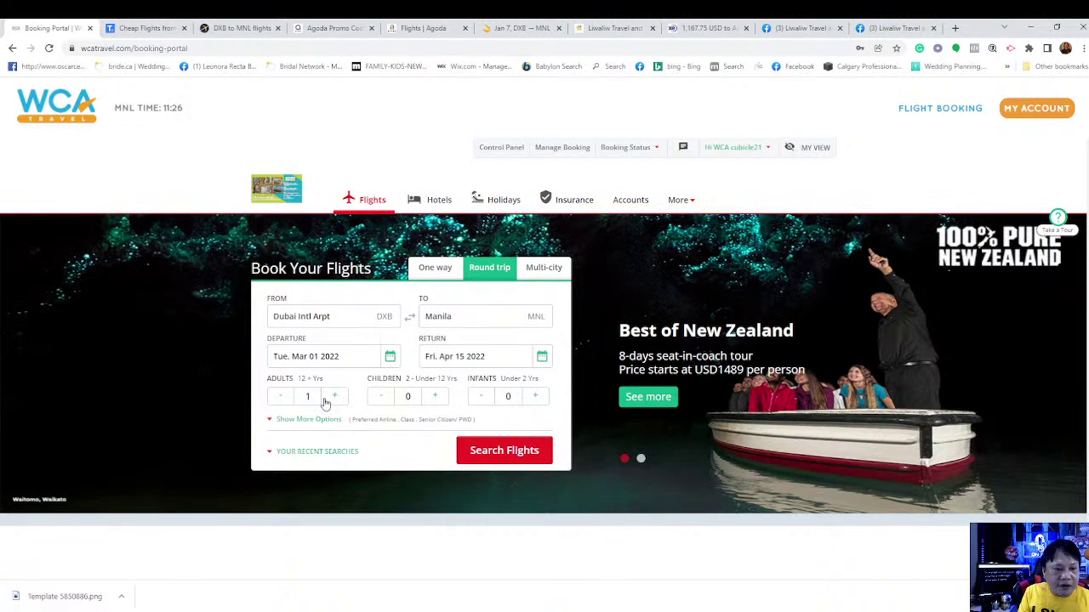
click(495, 455)
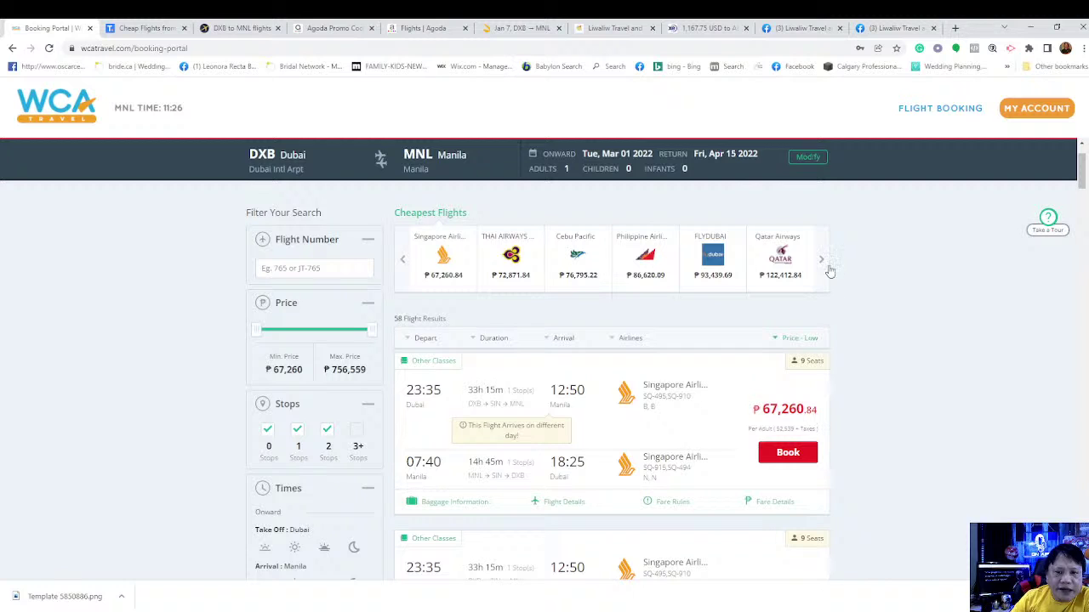
Examine the flight details of the cheapest Singapore Airlines round trip and highlight its fare
scroll(860, 288, down, 2)
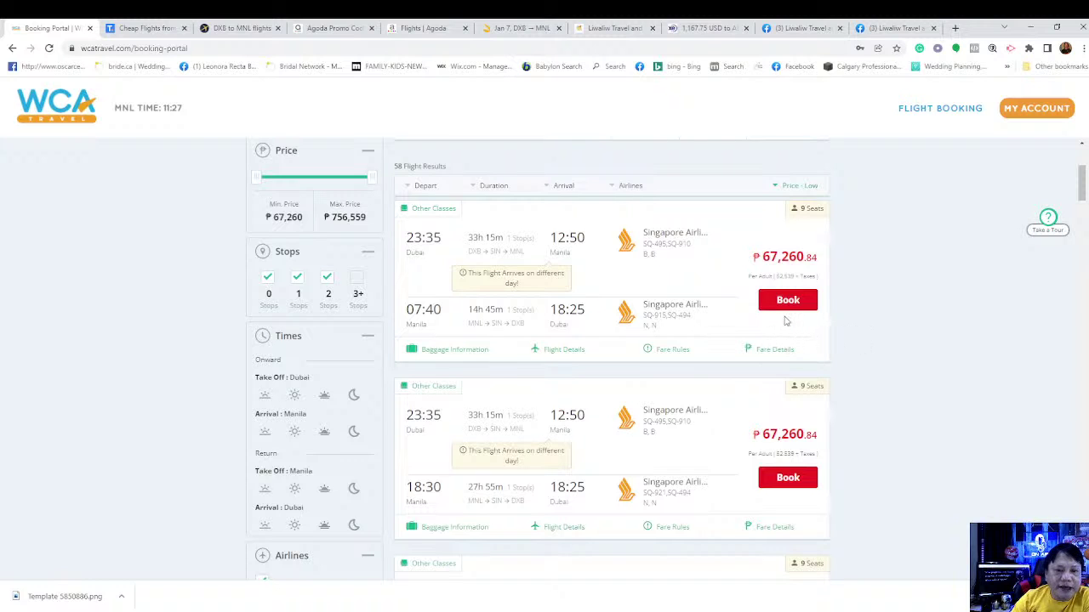
click(569, 349)
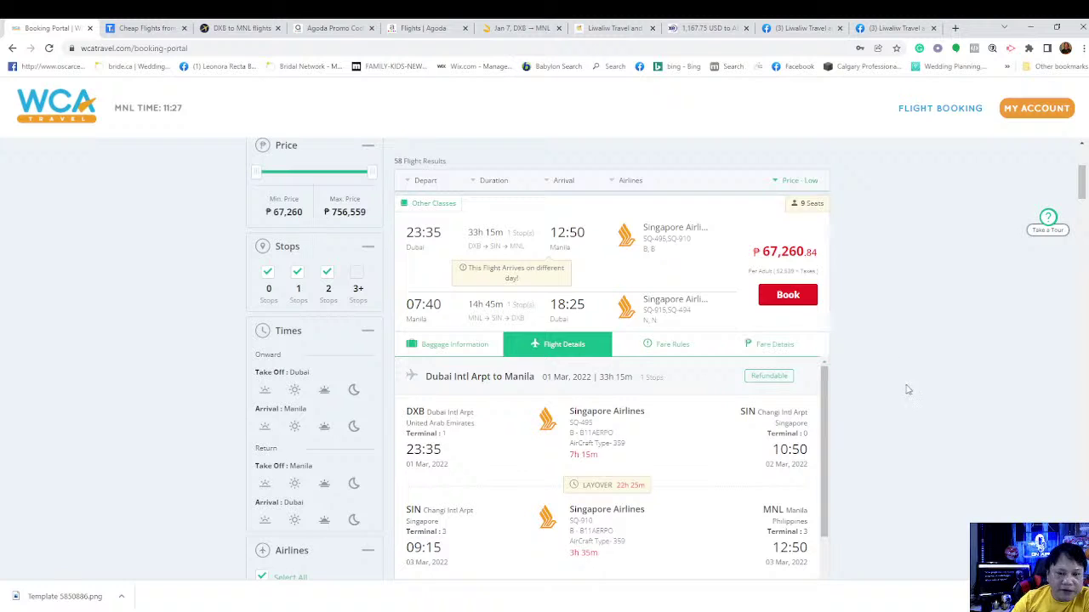
scroll(885, 393, down, 2)
scroll(870, 398, up, 2)
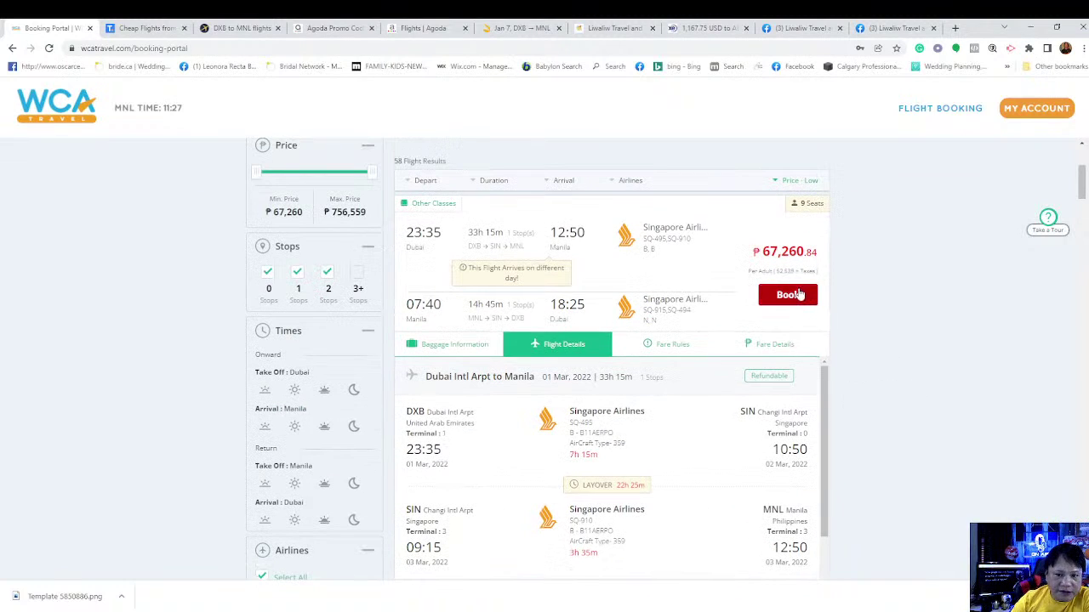
mouse_move(784, 248)
drag(763, 252, 804, 255)
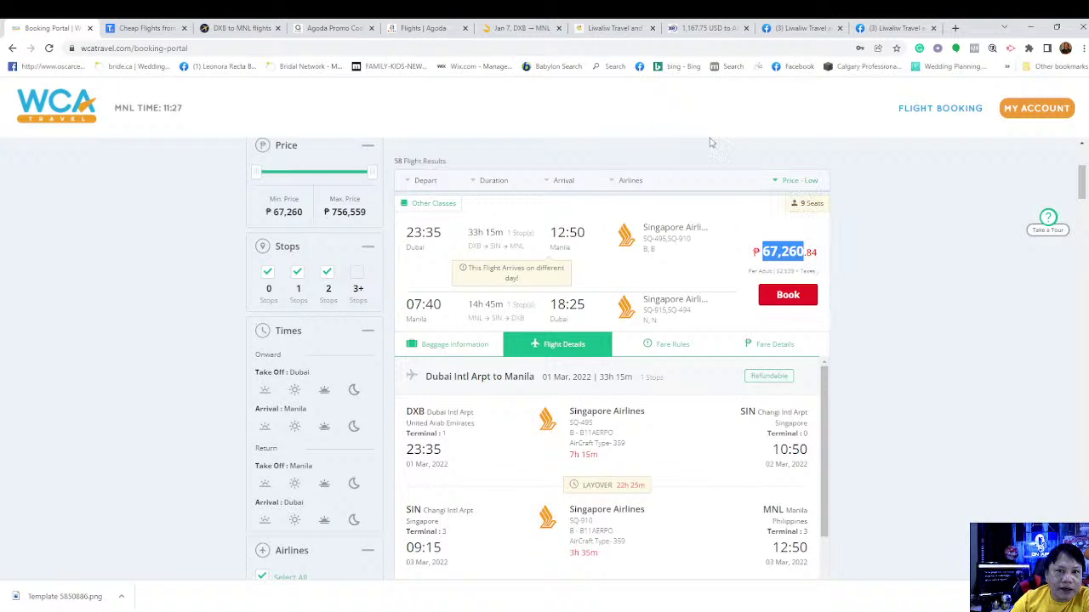
Switch to the Xe currency converter and change the source currency to PHP – Philippine Peso, keeping AED as the target
click(686, 31)
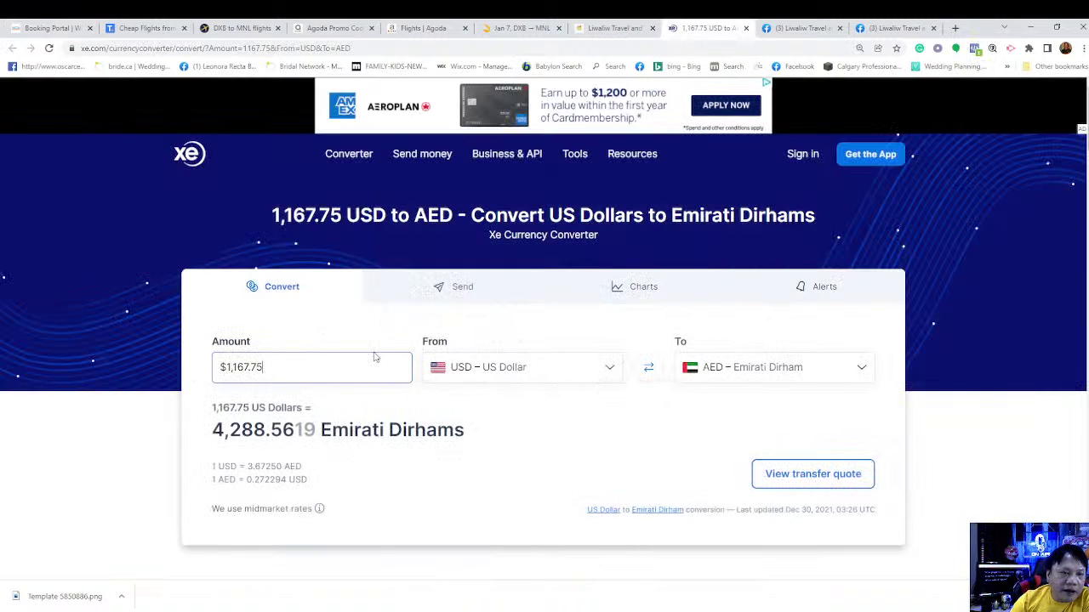
click(506, 368)
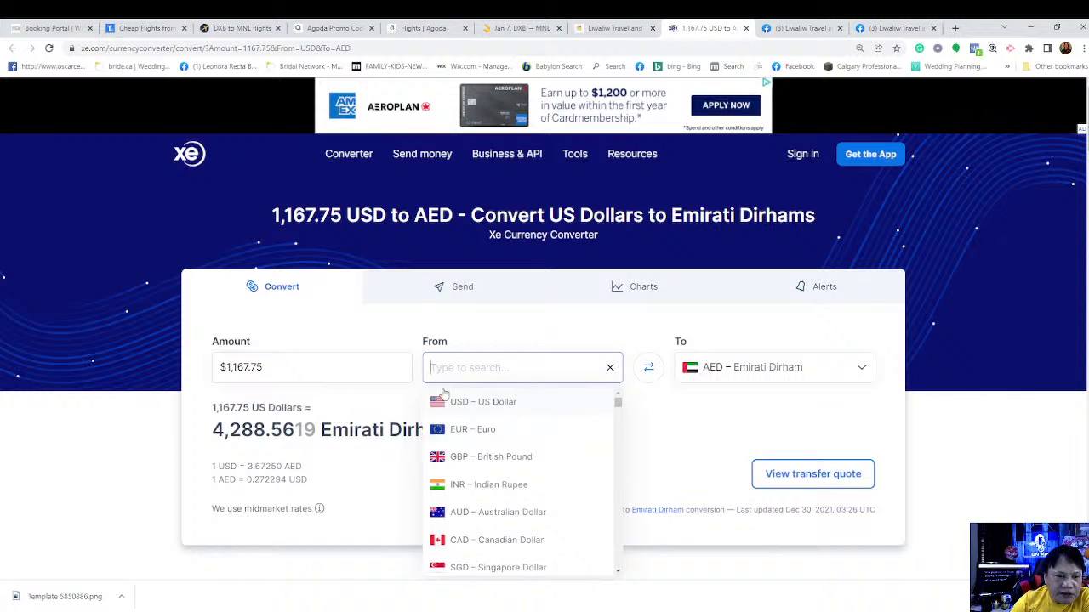
click(327, 372)
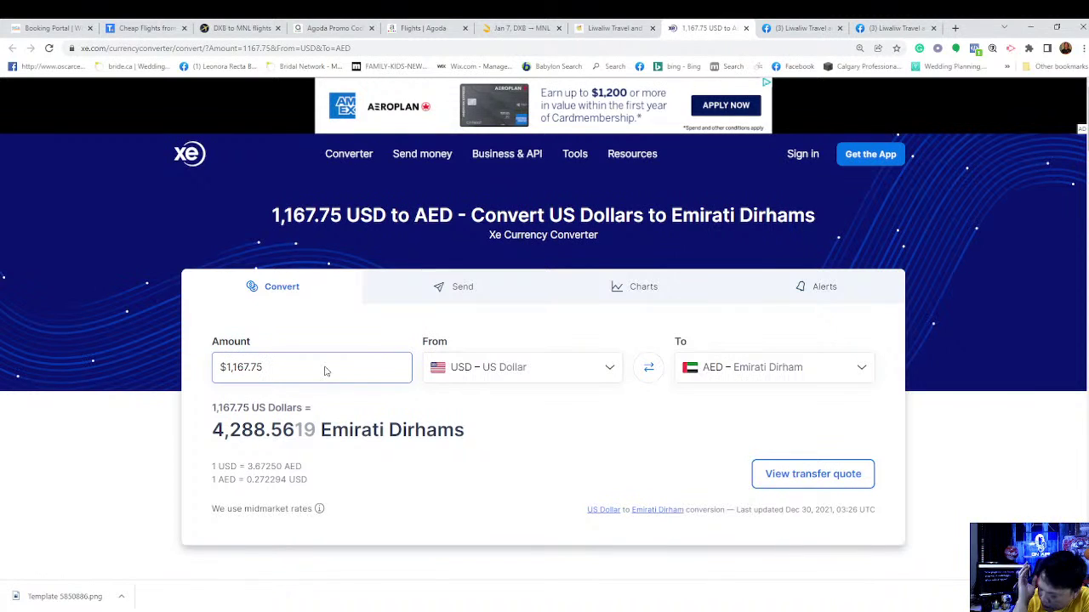
click(570, 375)
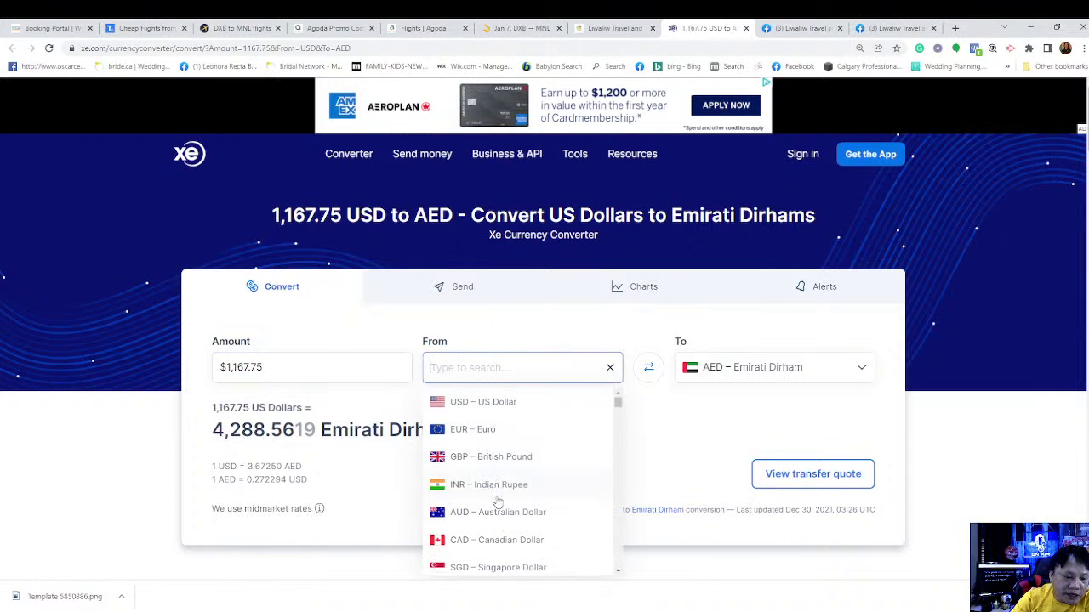
scroll(492, 485, down, 2)
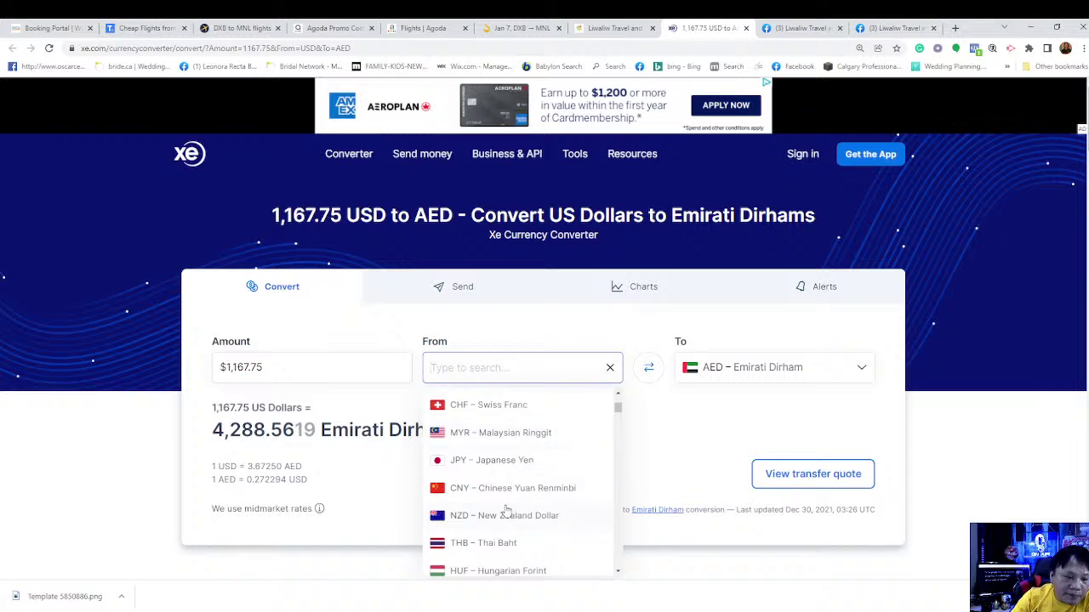
scroll(507, 510, down, 1)
scroll(518, 486, down, 2)
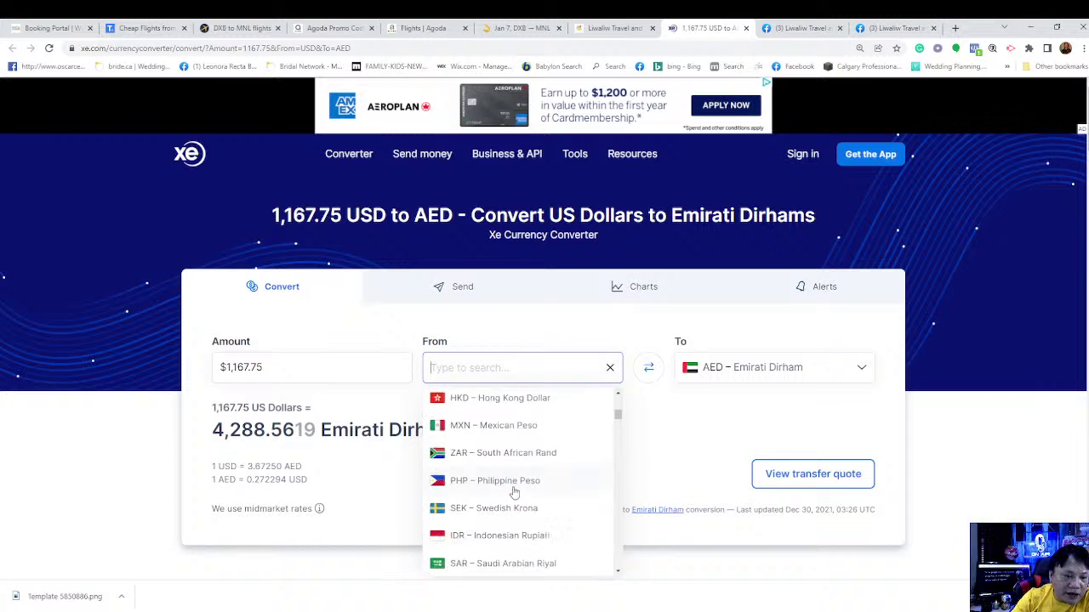
click(502, 481)
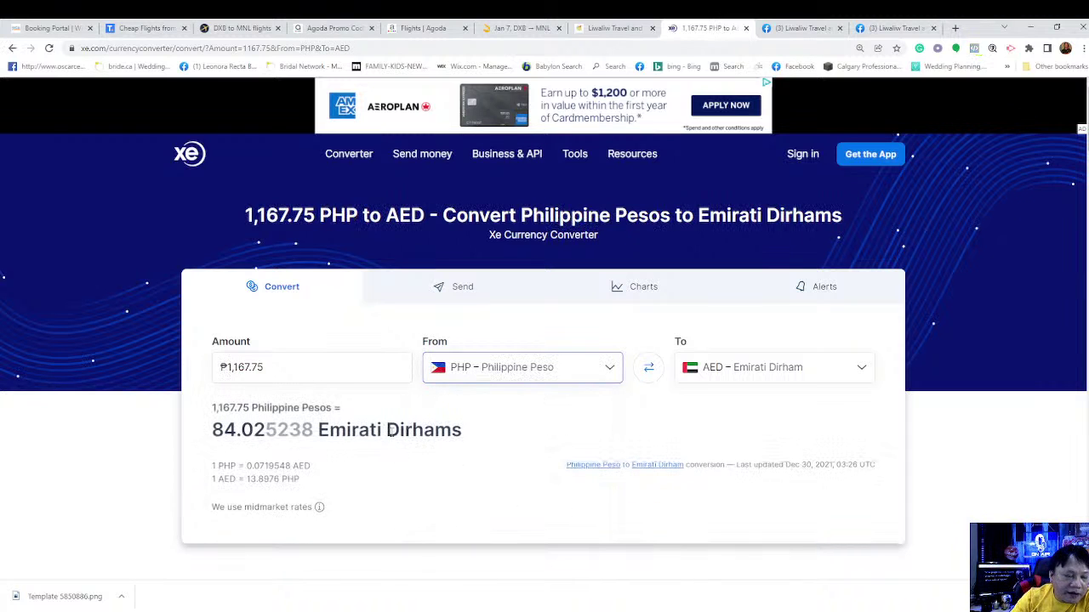
Dismiss the Xe sign-up offer and replace the amount with 67,260 Philippine pesos for conversion to Emirati dirhams
click(312, 376)
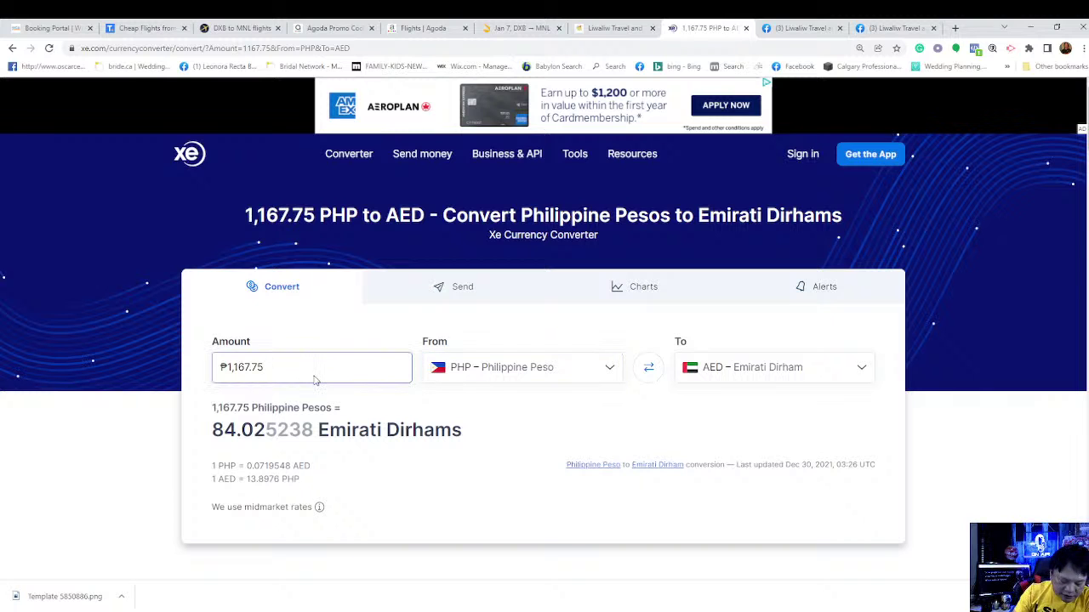
key(BackSpace)
key(BackSpace)
key(BackSpace)
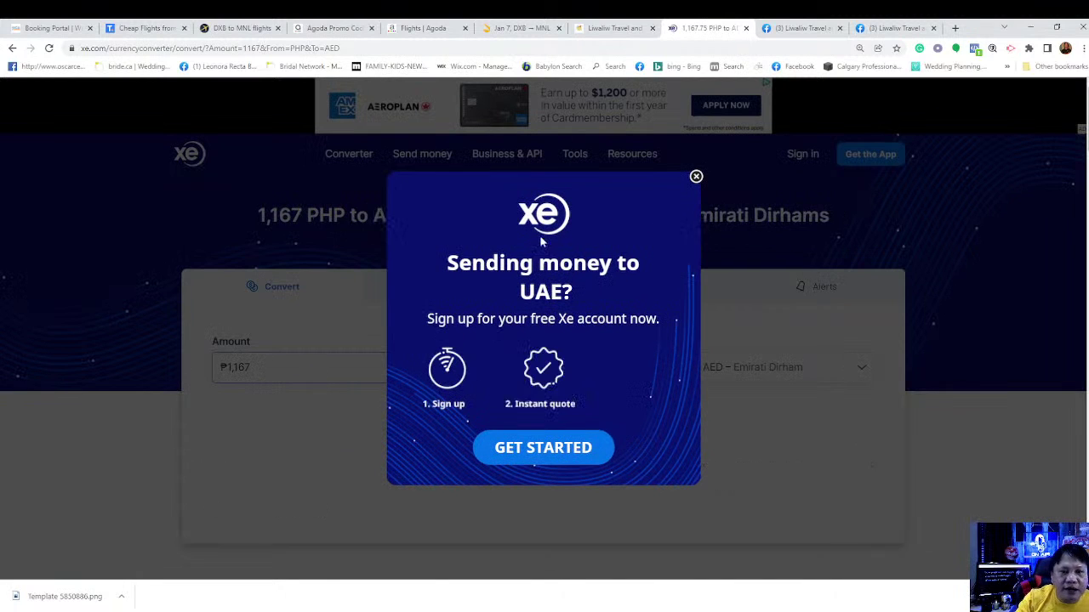
click(696, 176)
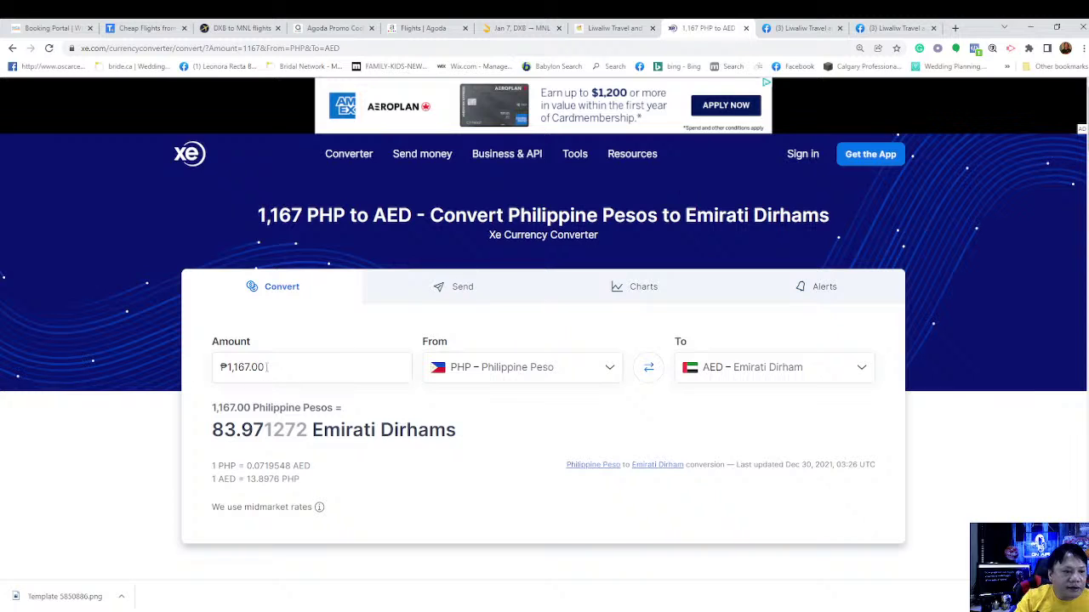
click(276, 369)
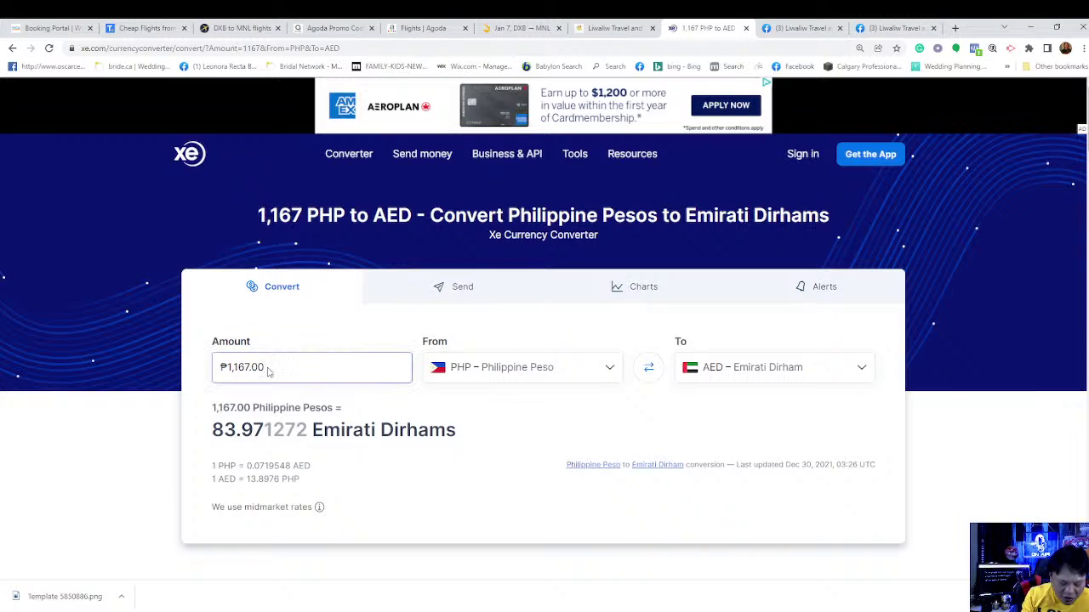
key(BackSpace)
key(BackSpace)
key(BackSpace)
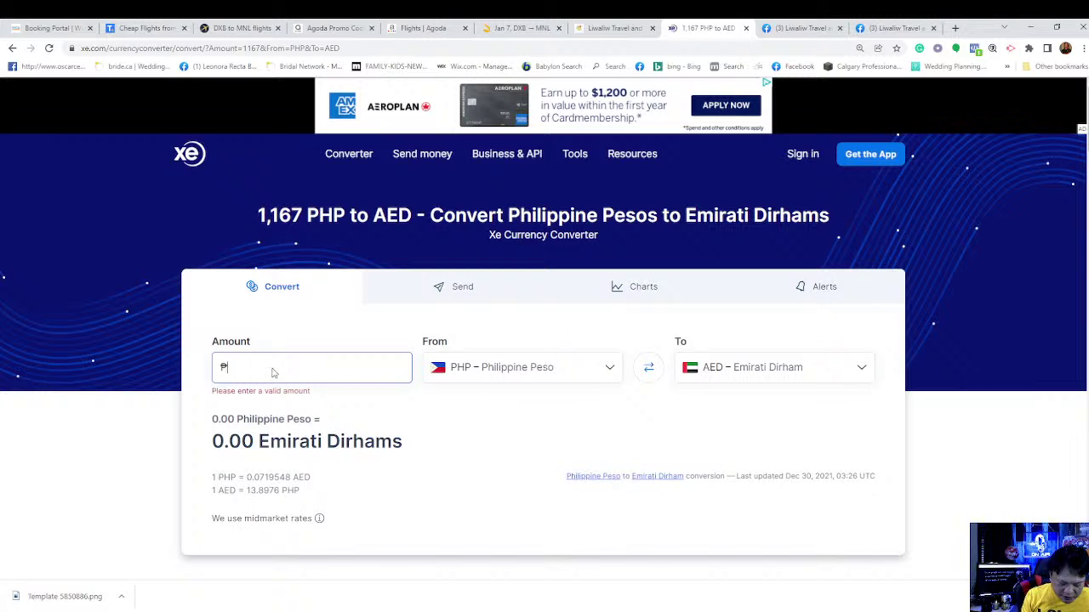
text(67,260)
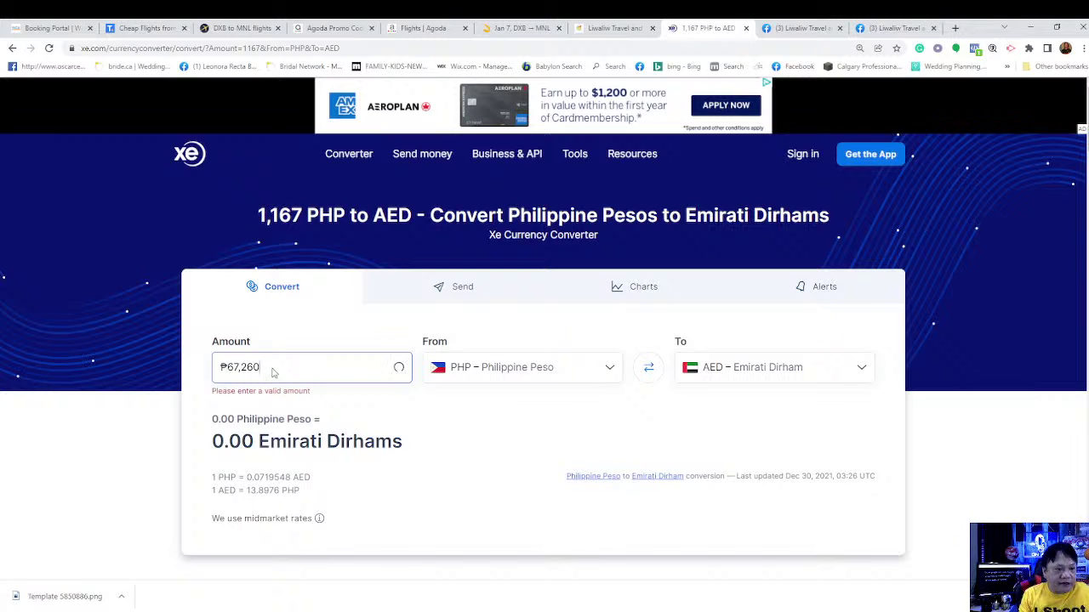
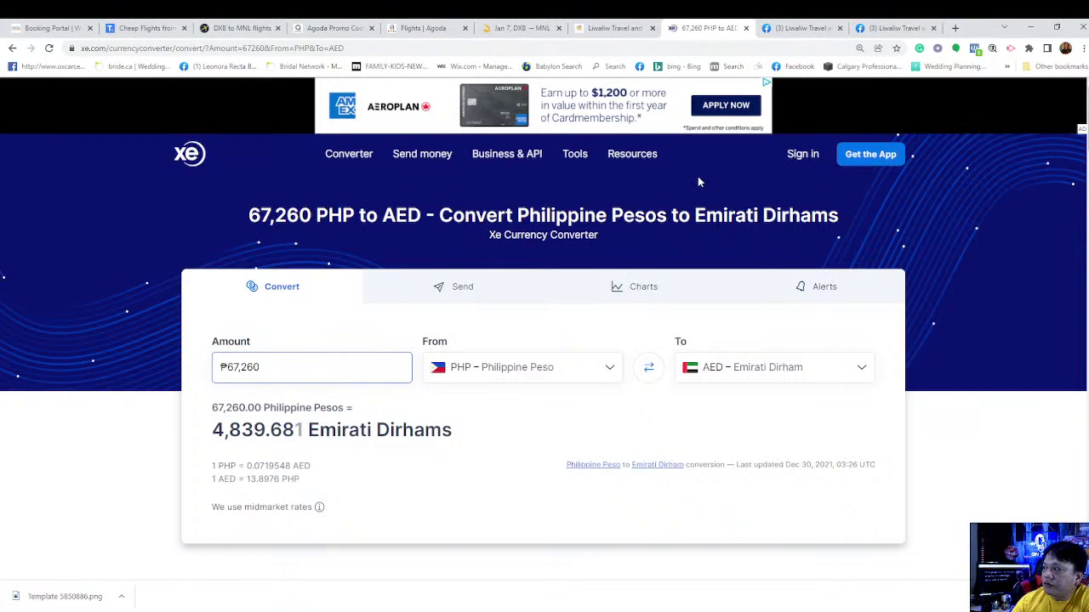
Look through the open Trip.com, Expedia, Agoda and RateHawk pages for other Dubai to Manila fares
click(154, 28)
click(247, 28)
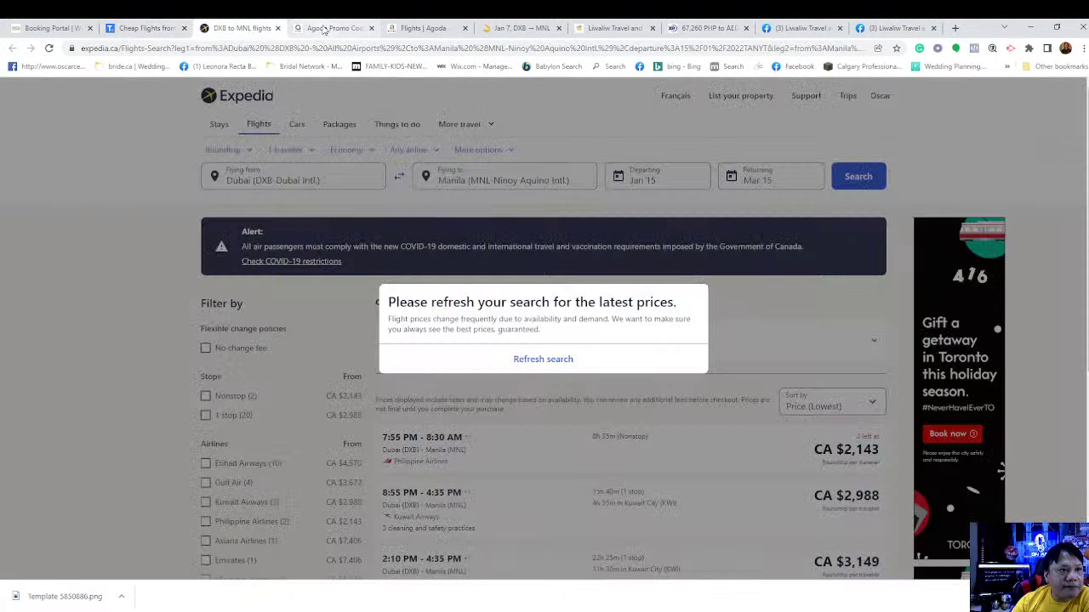
click(327, 28)
click(422, 28)
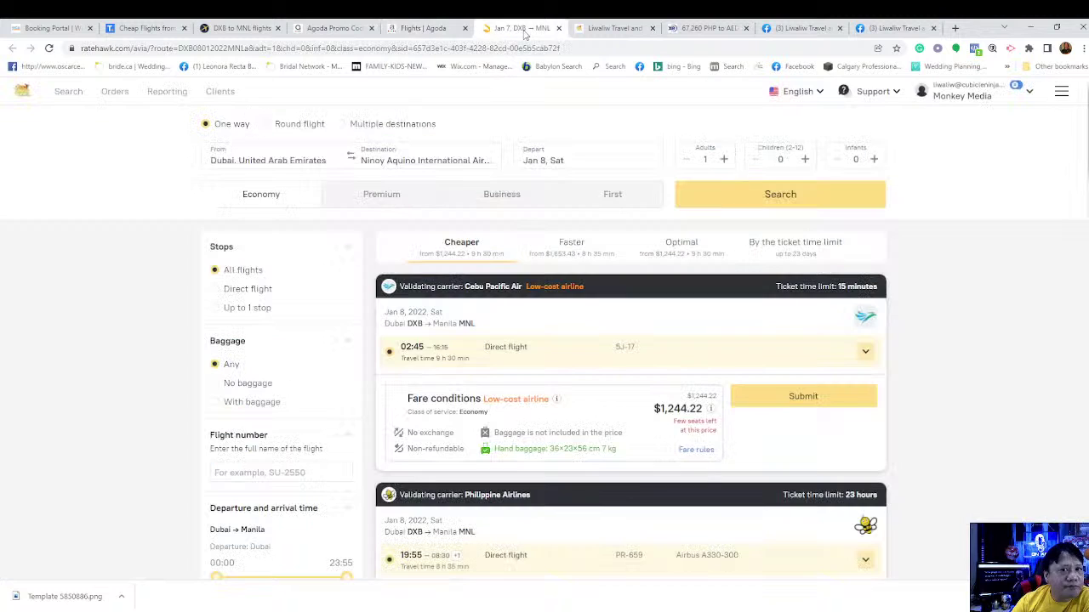
click(524, 31)
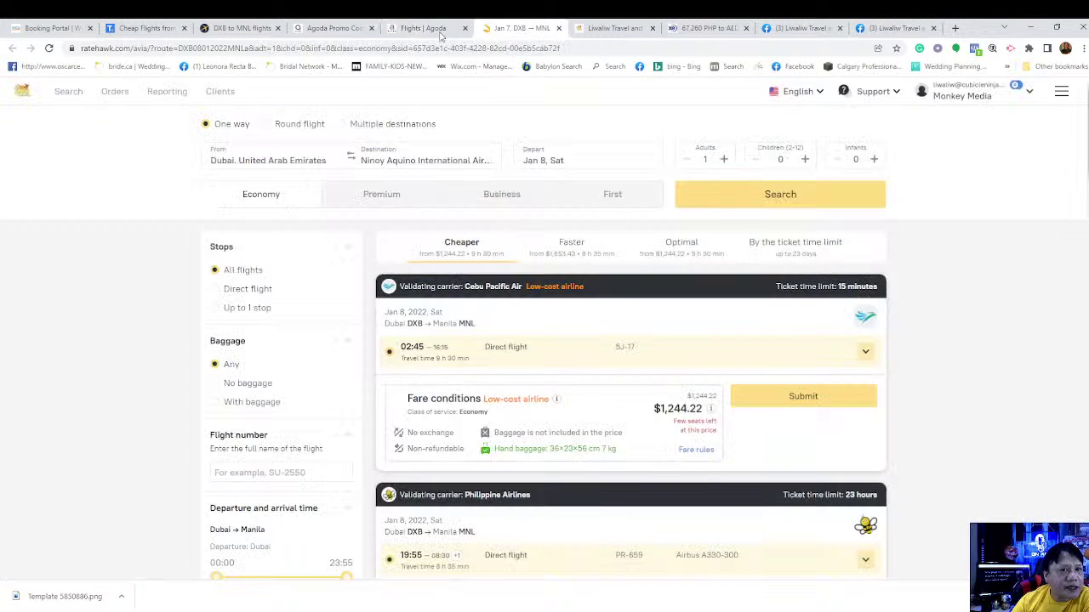
Refresh the Jan 15 to Mar 15 Dubai to Manila searches on Trip.com and Expedia, and review the Trip.com fares
click(144, 28)
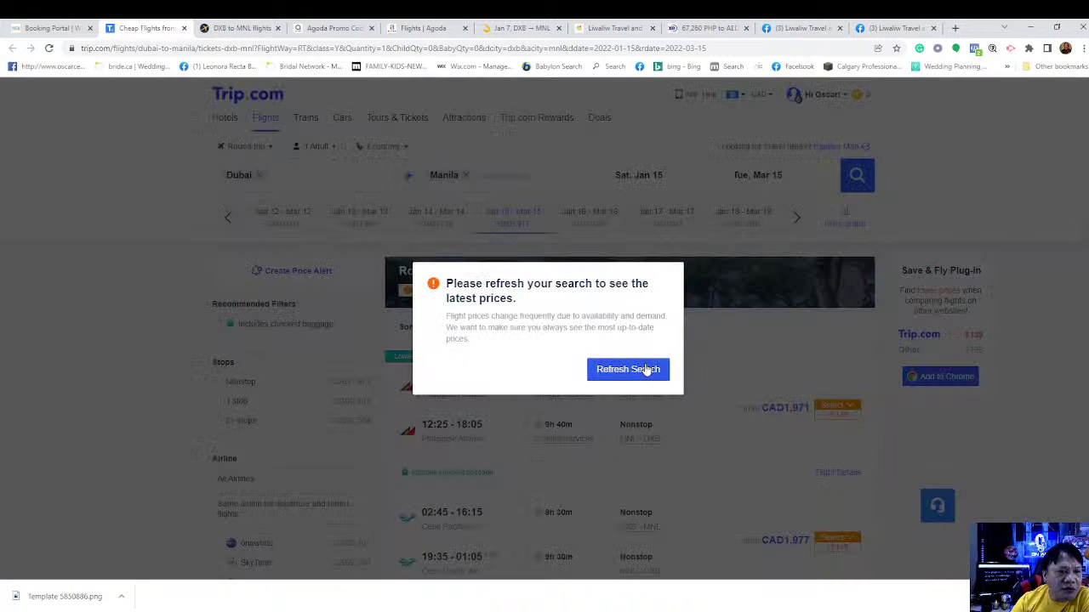
click(634, 373)
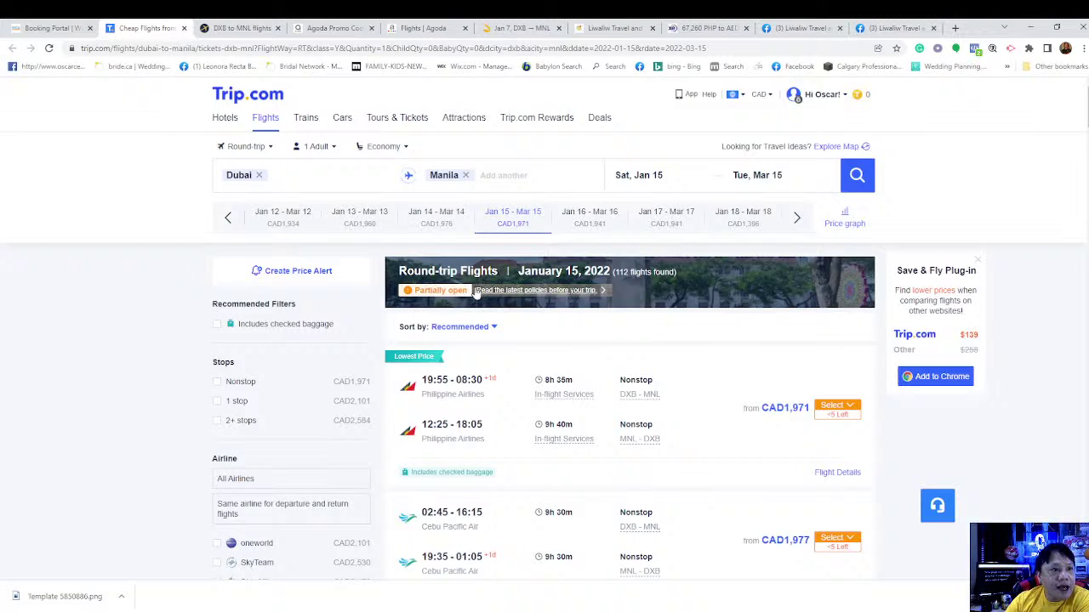
scroll(117, 196, down, 2)
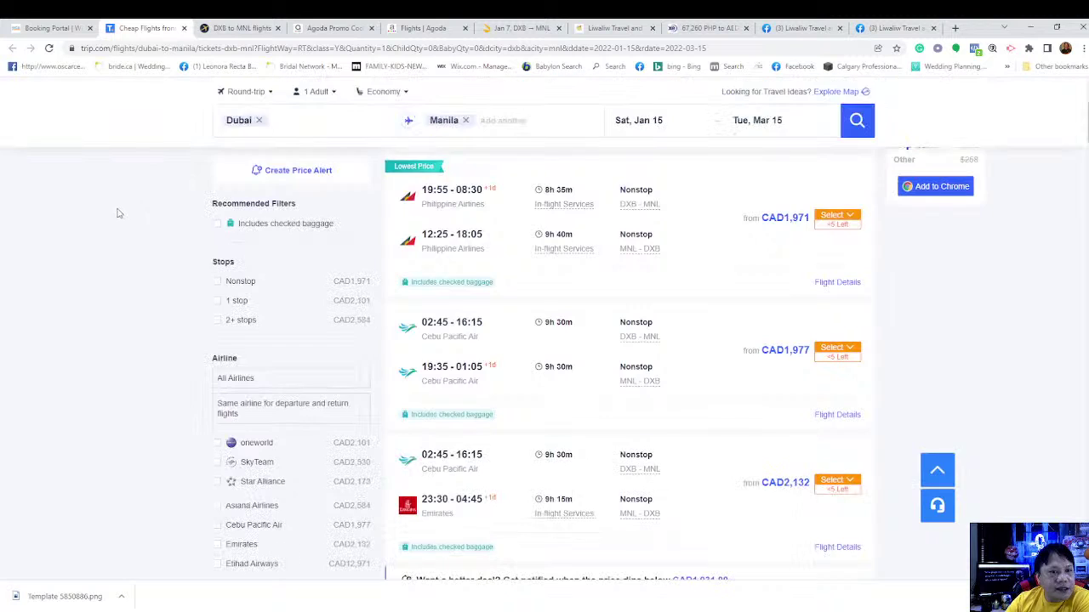
scroll(116, 195, up, 2)
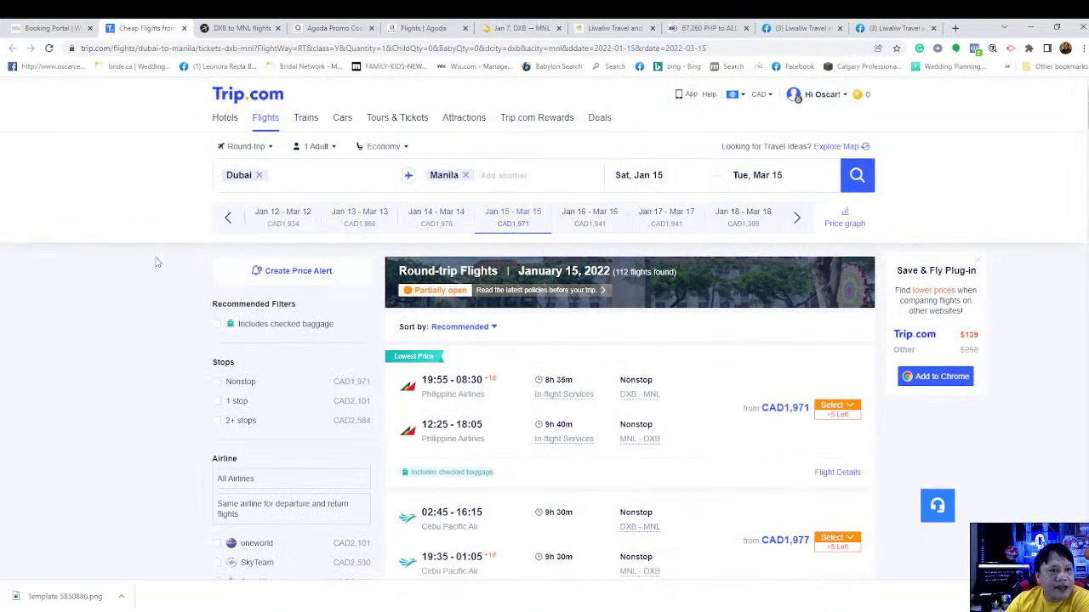
scroll(141, 250, down, 3)
click(233, 28)
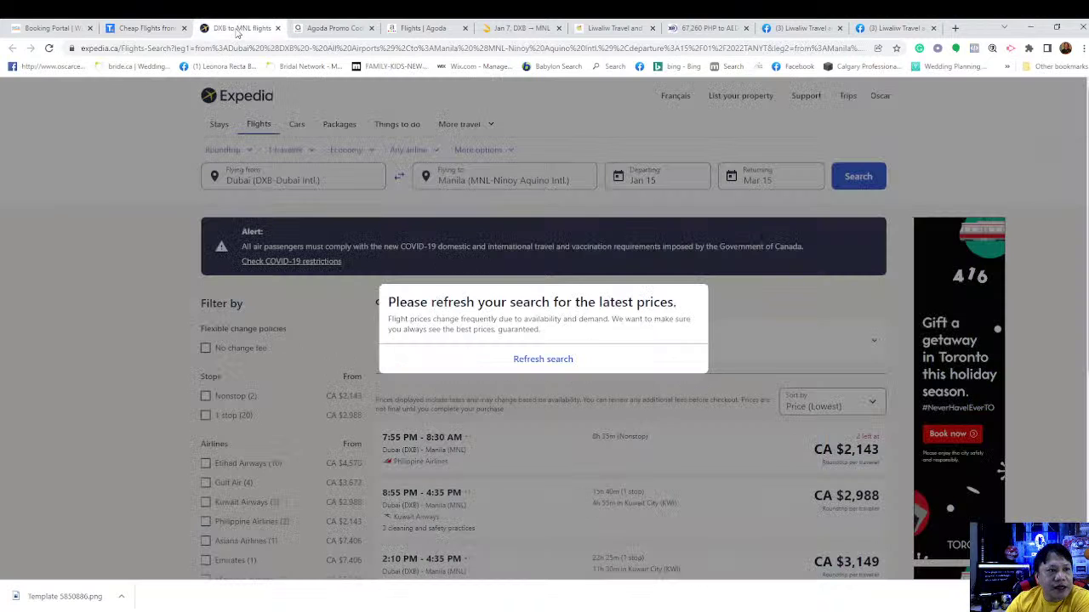
click(536, 359)
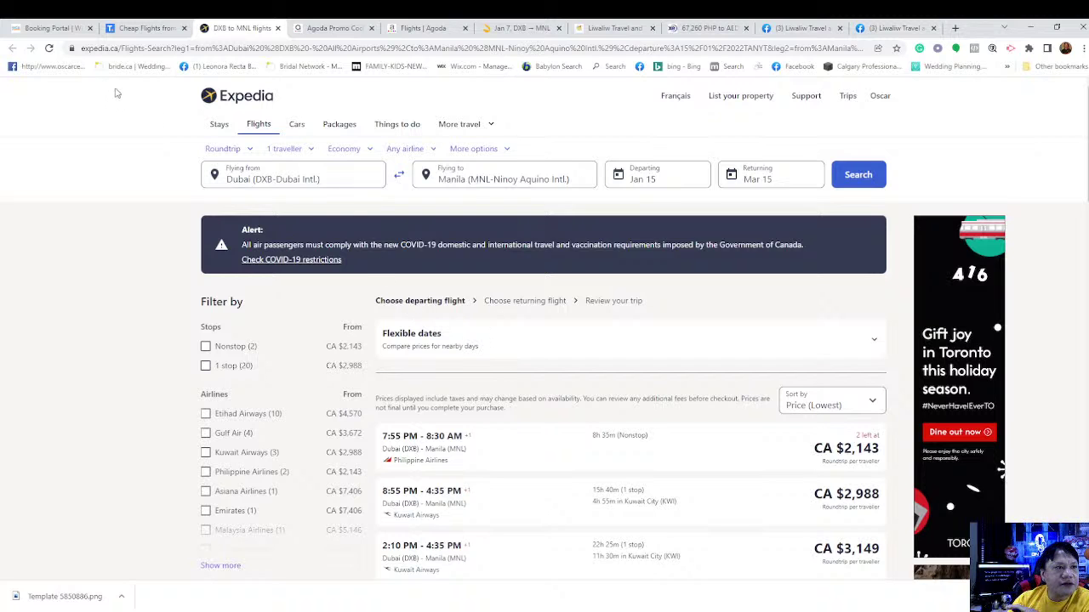
Compare the Trip.com results with the Singapore Airlines fare on the WCA Travel portal, ending at Trip.com's search form
click(154, 30)
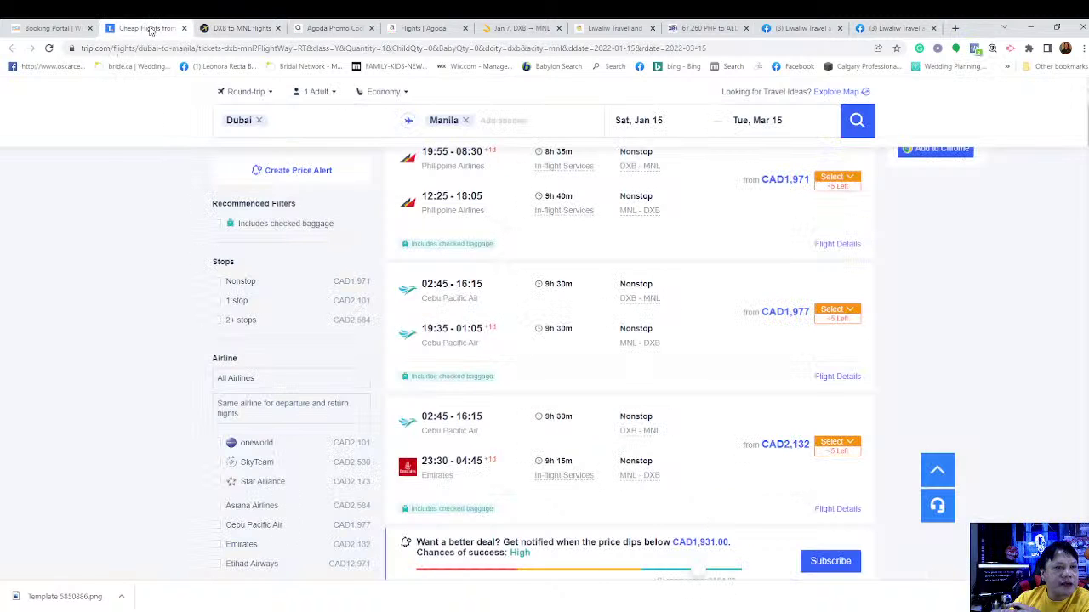
click(36, 31)
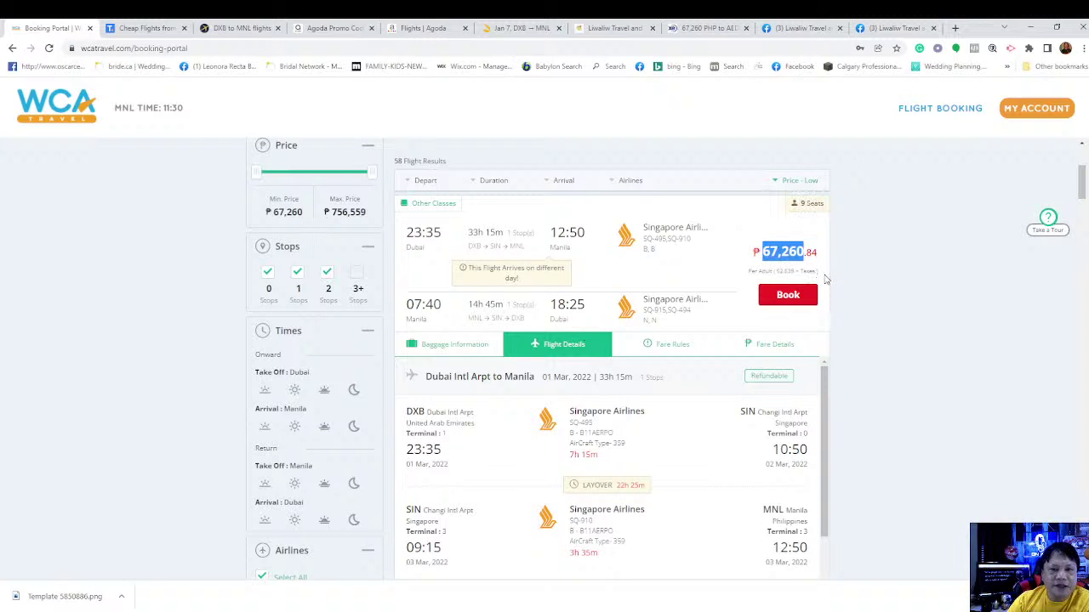
click(147, 30)
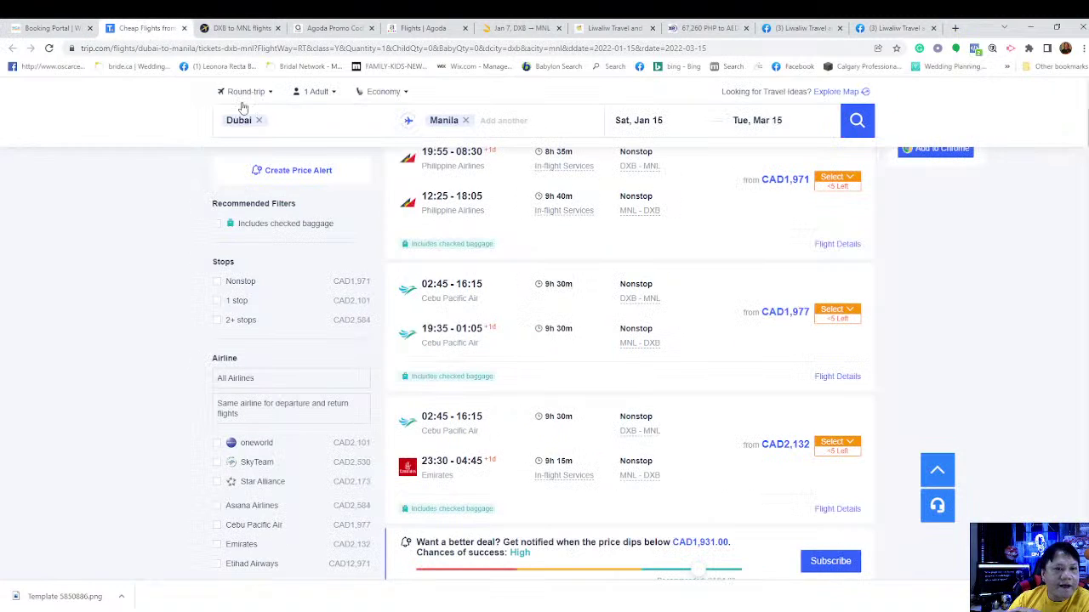
scroll(645, 319, up, 3)
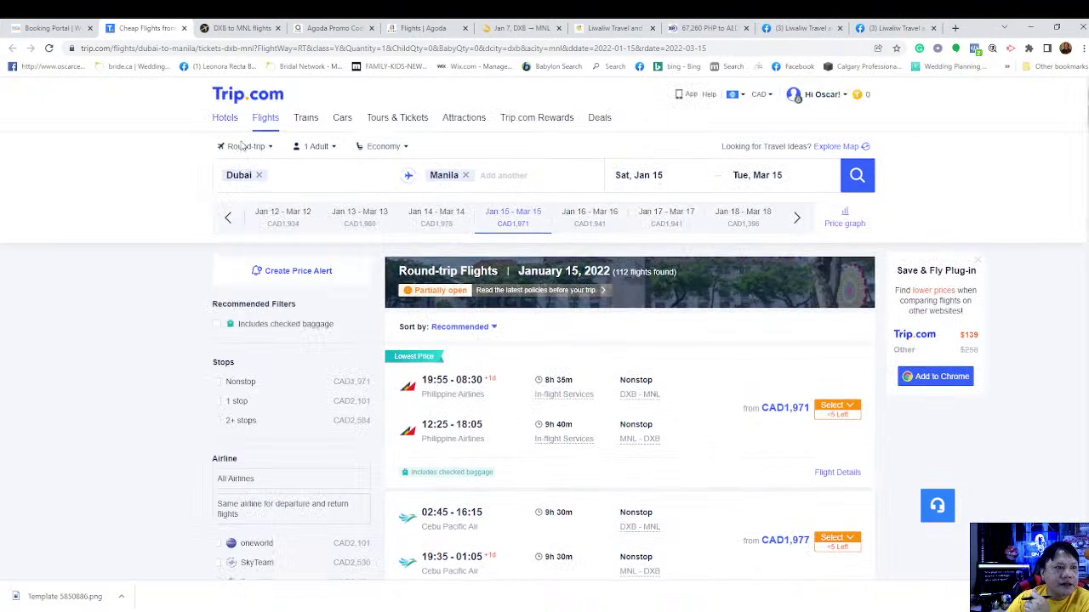
click(273, 149)
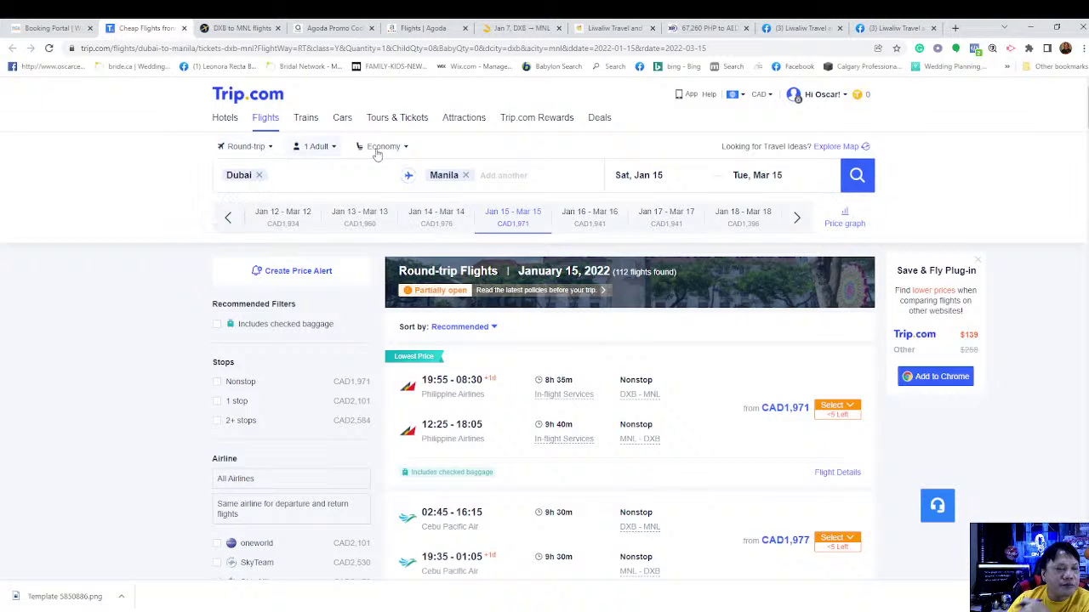
click(649, 180)
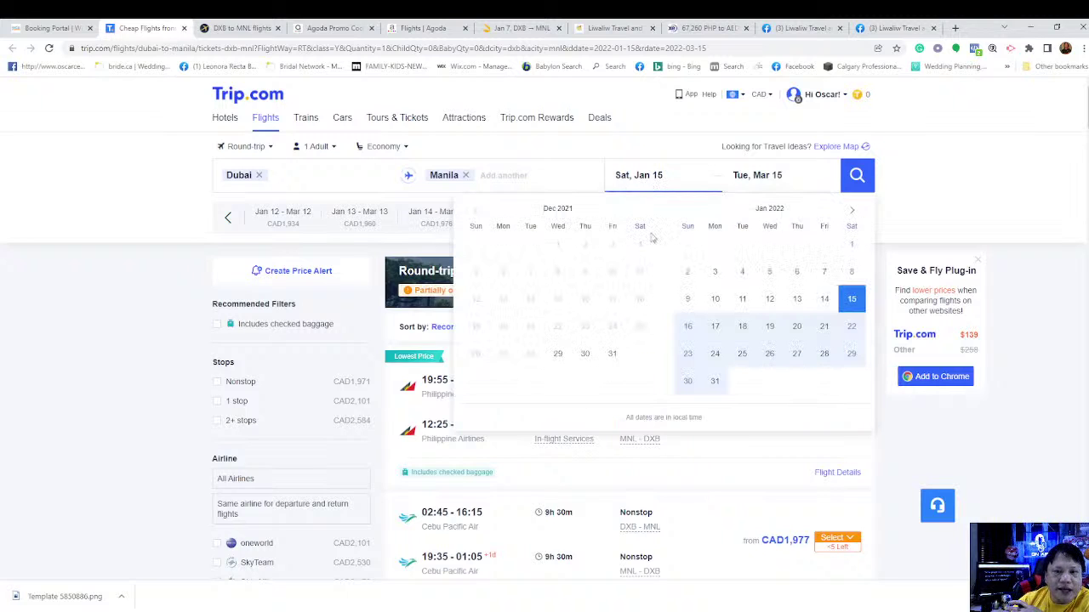
click(852, 210)
click(851, 211)
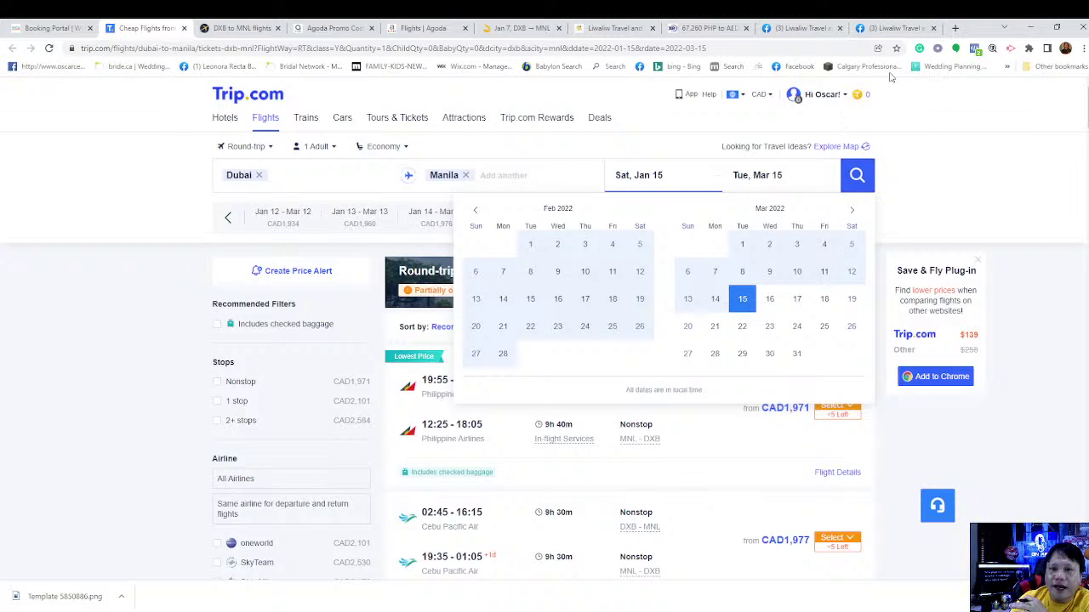
click(829, 97)
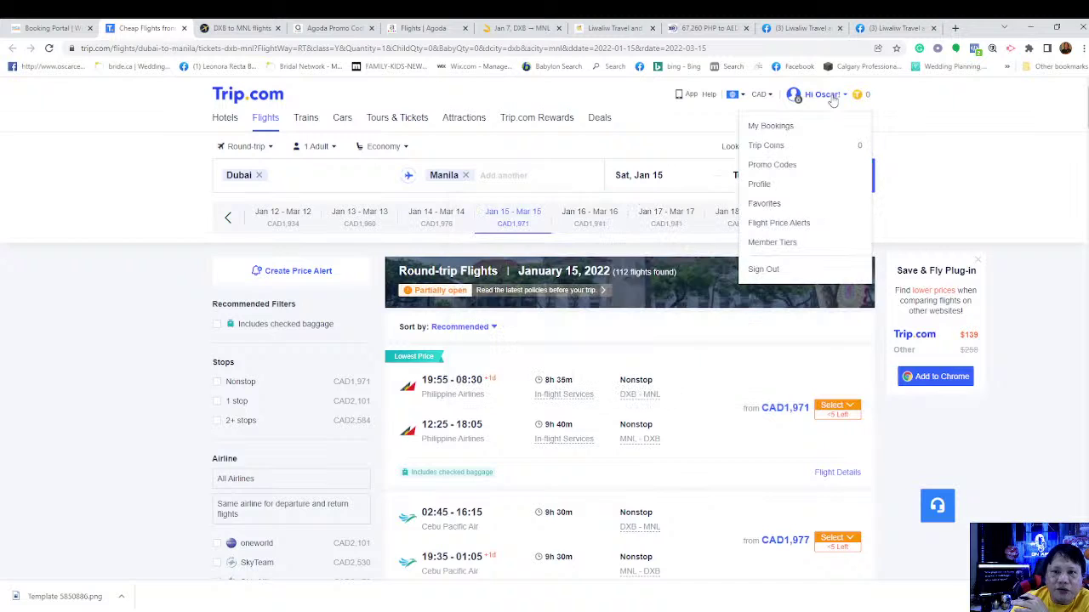
click(962, 147)
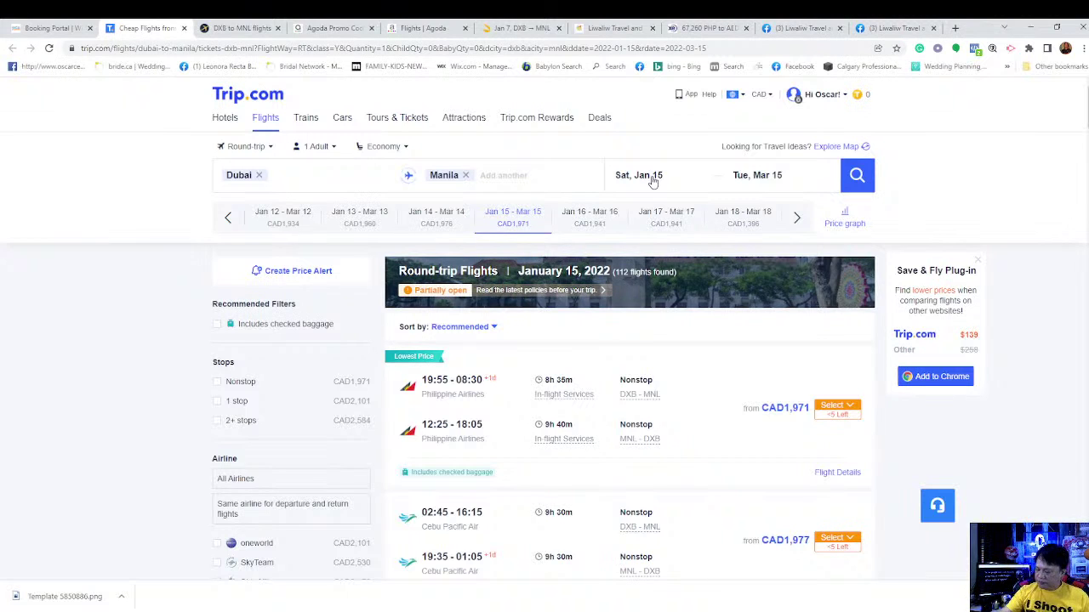
Set the Trip.com Dubai to Manila round trip to depart March 1 and return April 15, and run the search
click(654, 182)
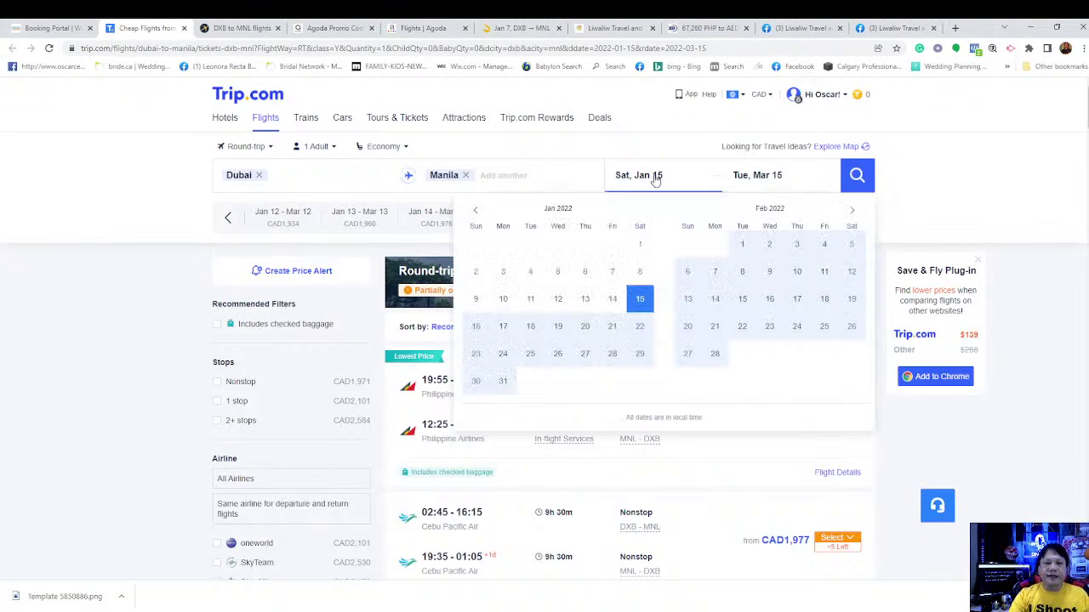
click(852, 211)
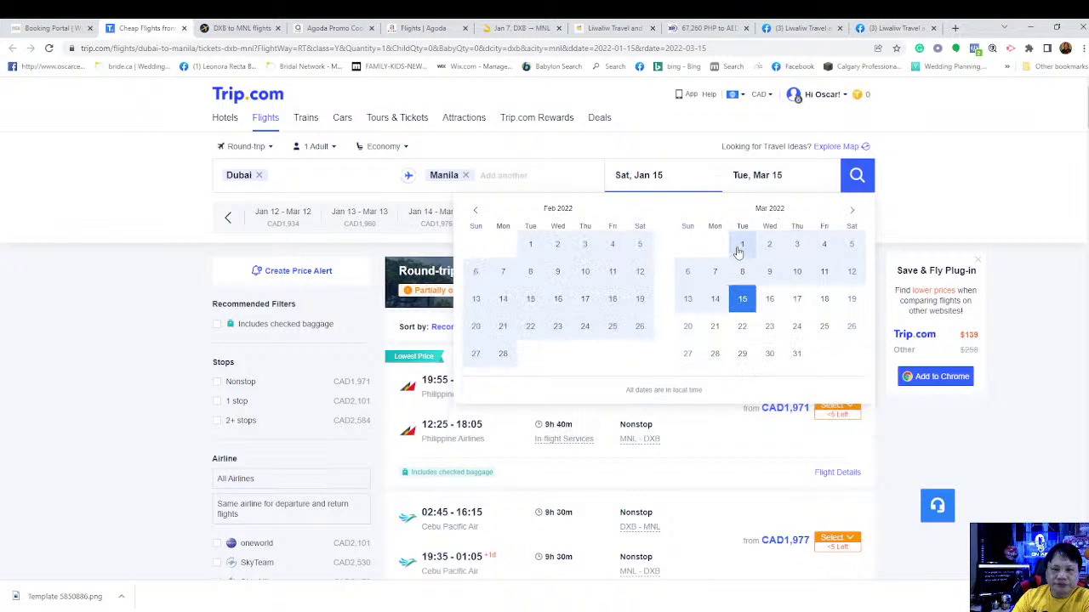
click(741, 247)
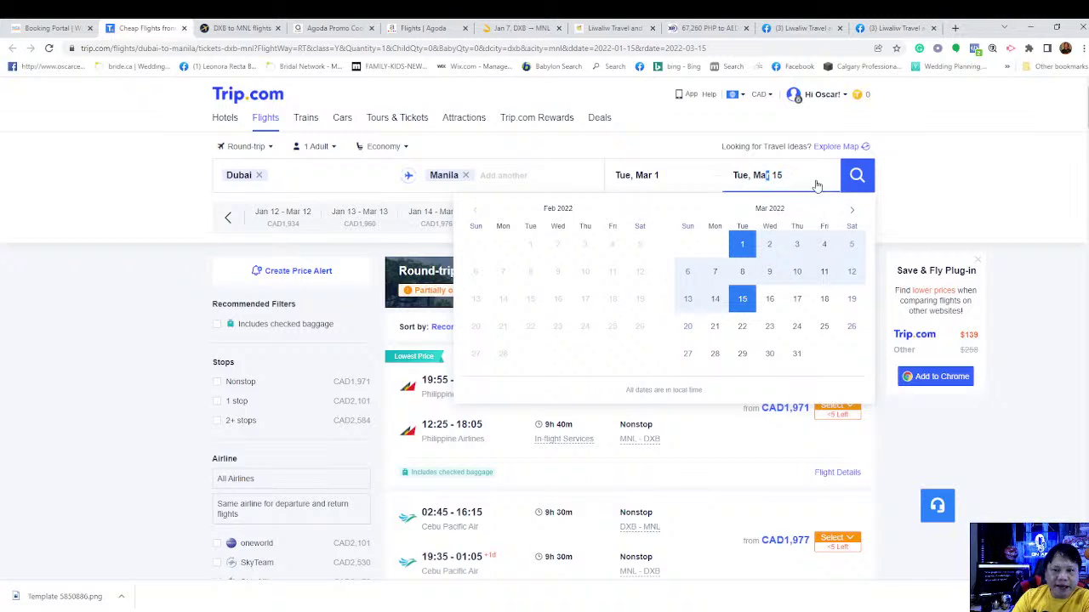
click(852, 210)
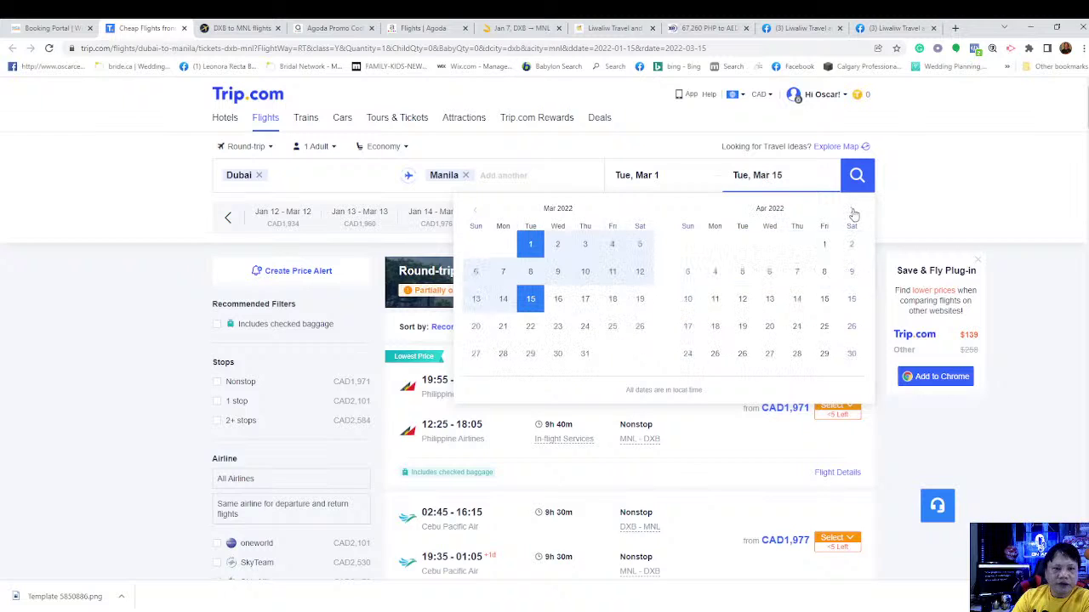
click(853, 212)
click(853, 213)
click(475, 212)
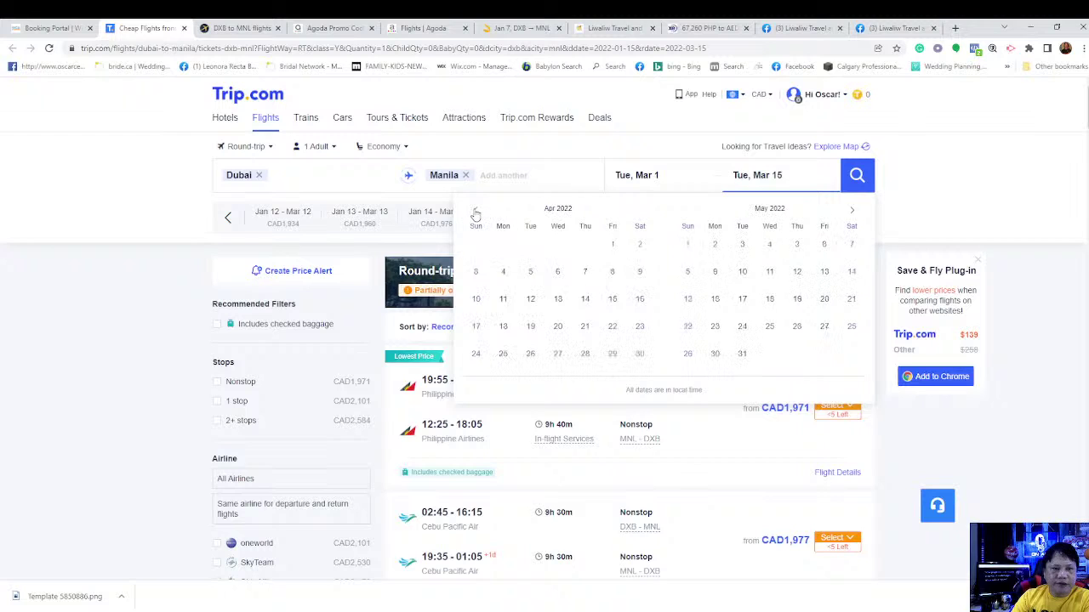
click(611, 301)
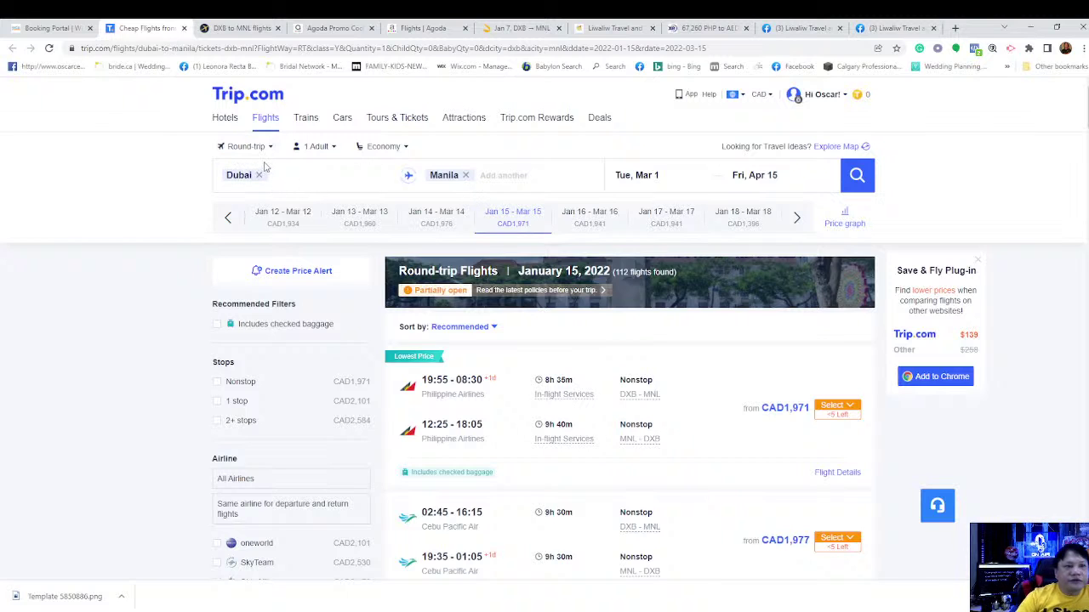
click(864, 180)
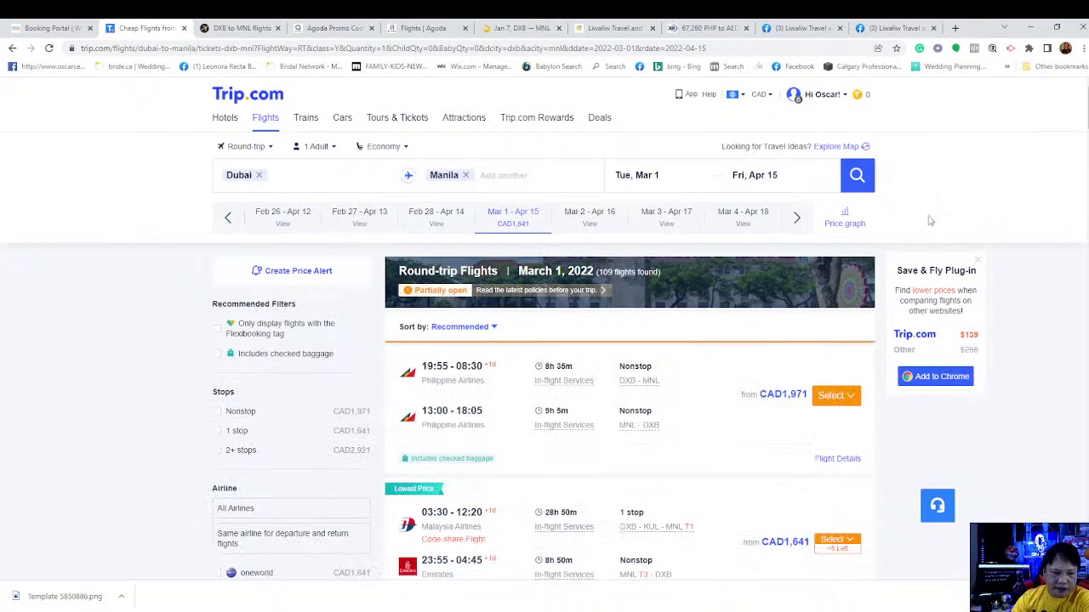
Compare the new Trip.com results with the Singapore Airlines fare on the WCA Travel portal, and highlight the nonstop Philippine Airlines price
scroll(1010, 249, down, 1)
scroll(1010, 249, down, 1)
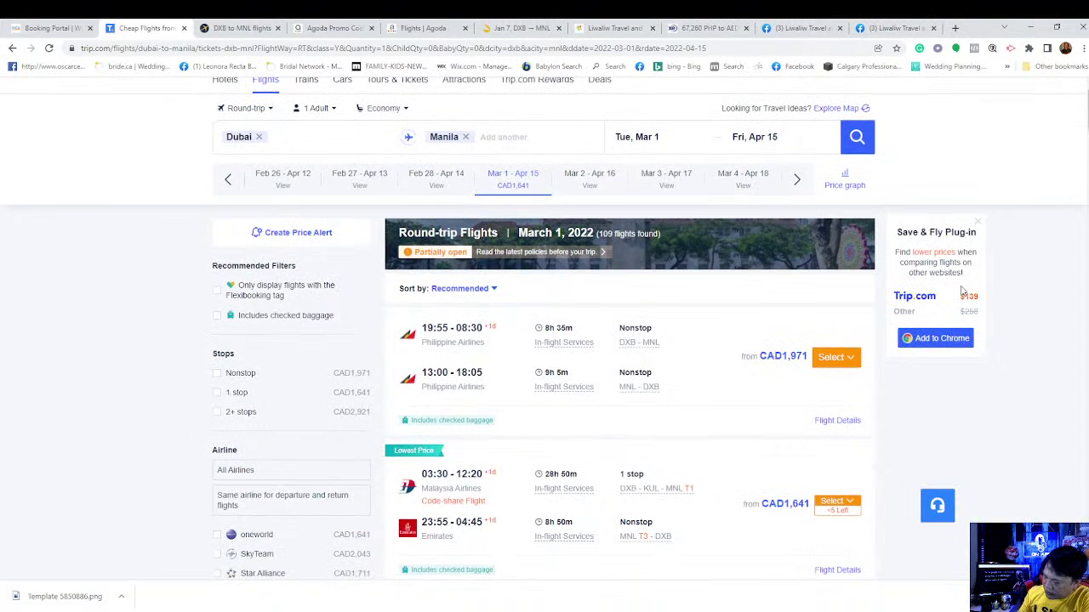
click(72, 32)
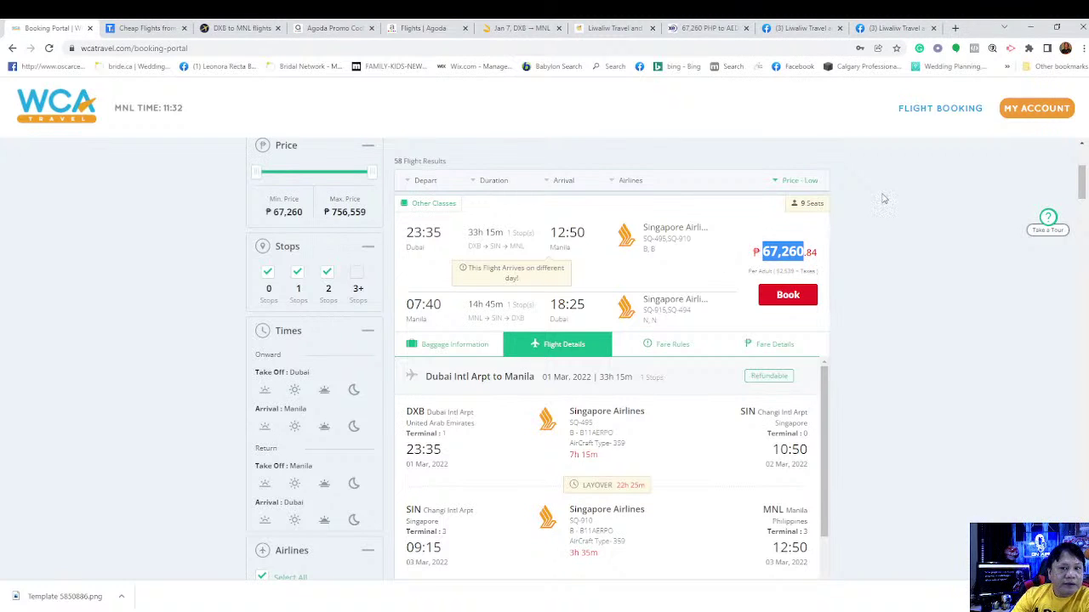
click(146, 29)
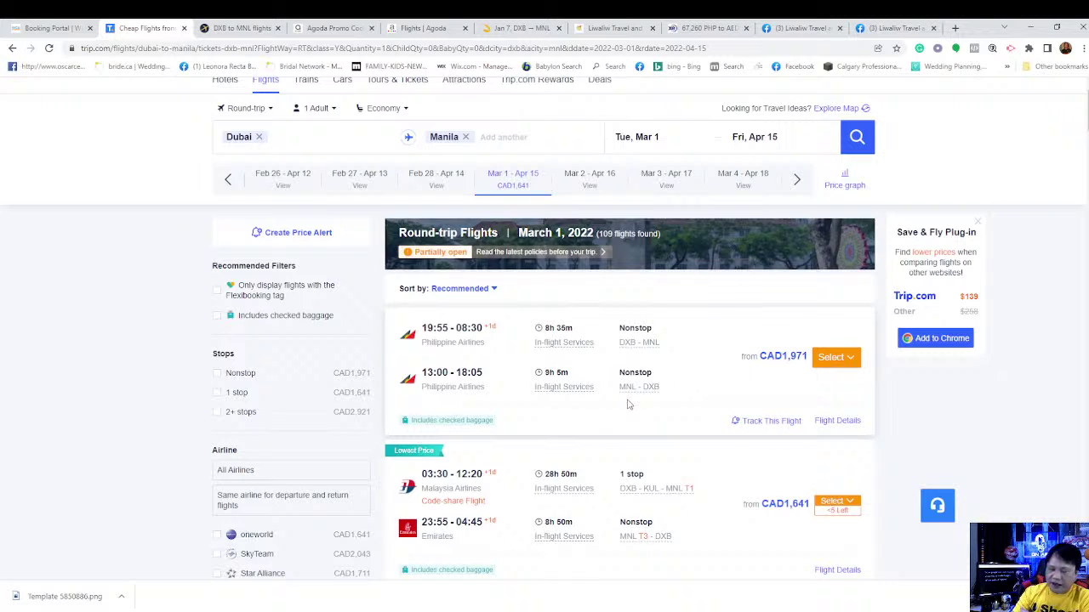
mouse_move(788, 357)
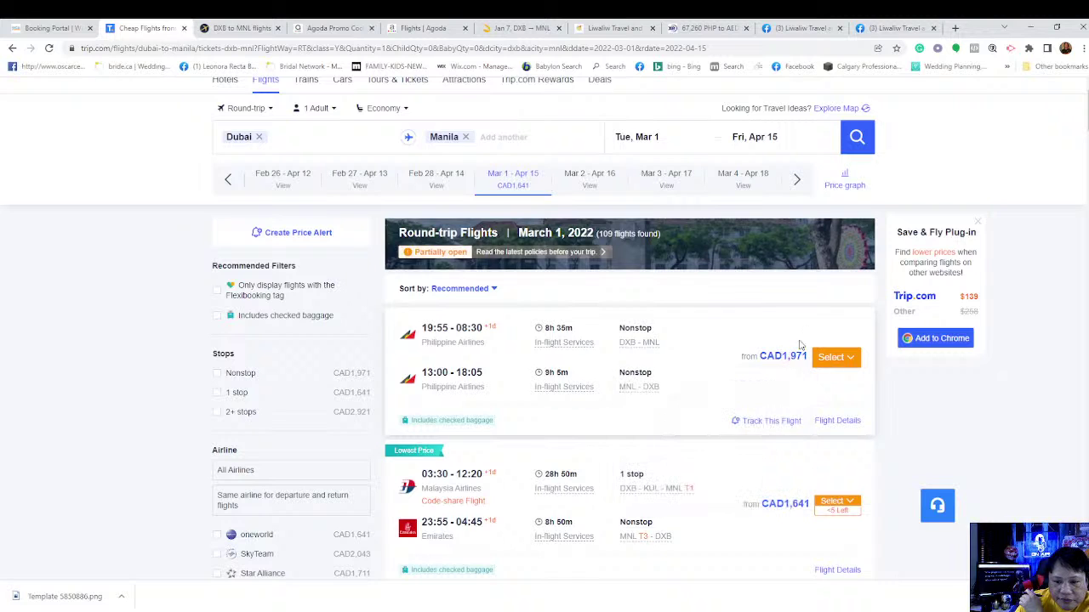
drag(784, 357, 810, 359)
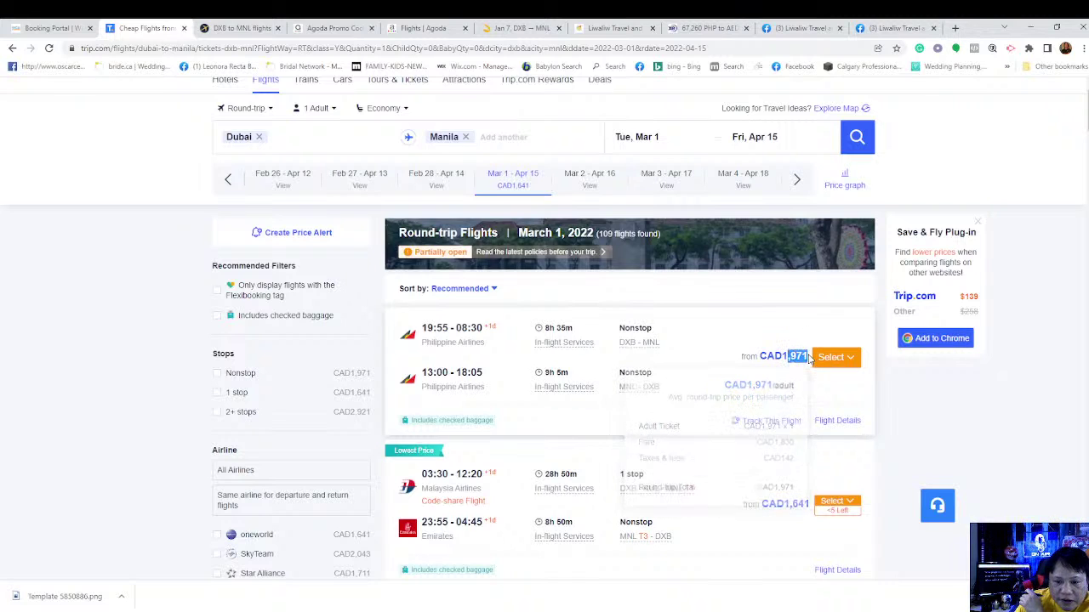
click(789, 359)
drag(788, 359, 809, 358)
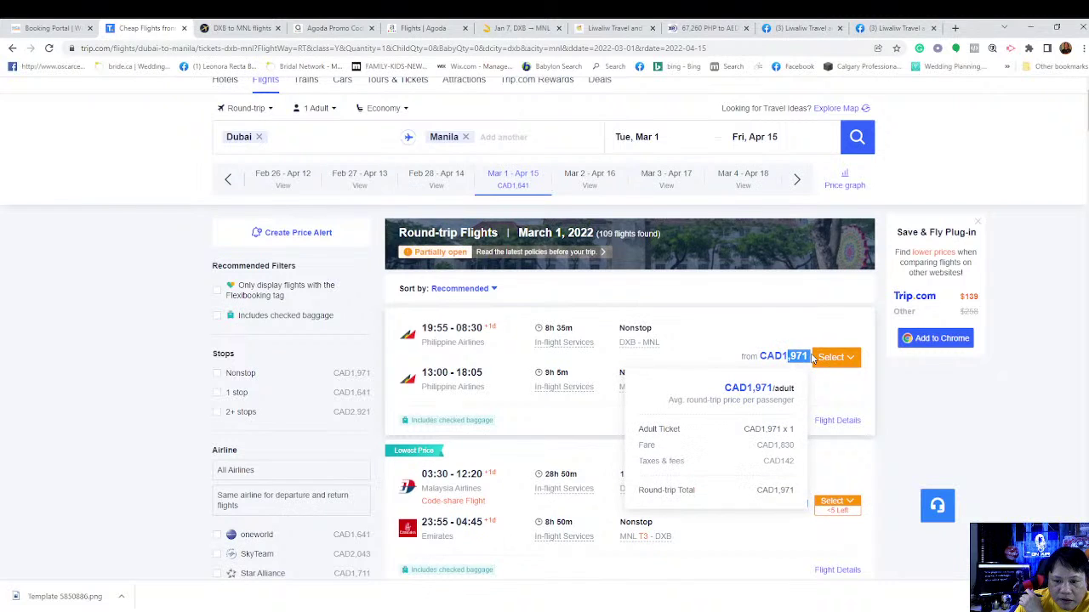
In the Xe converter, change the source currency to Canadian dollars and the amount to 1,971 for conversion to Emirati dirhams
click(700, 27)
click(611, 367)
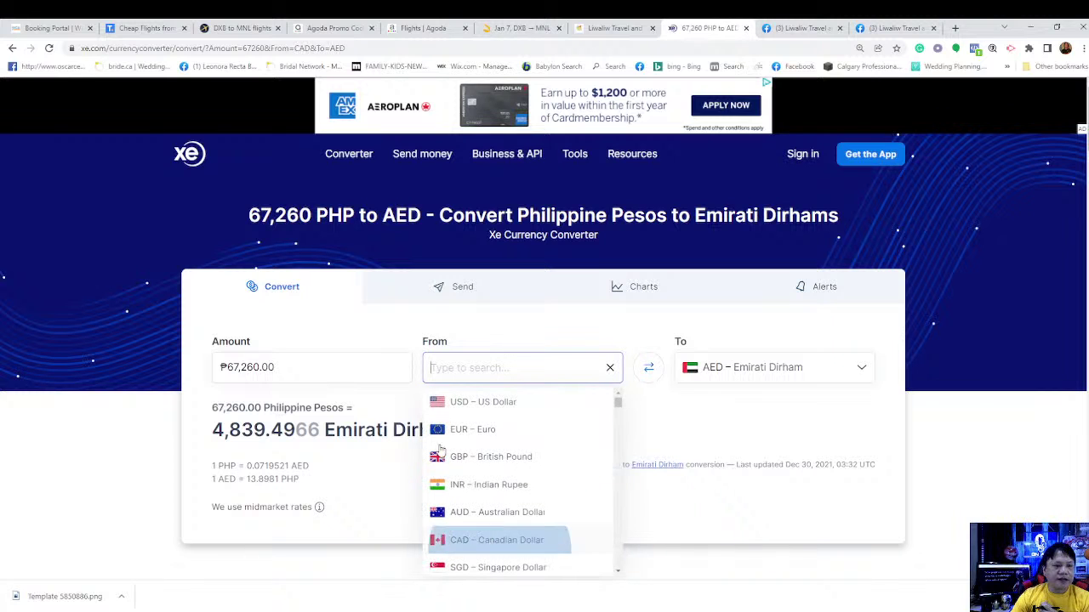
click(497, 540)
click(320, 367)
key(BackSpace)
key(BackSpace)
key(BackSpace)
key(BackSpace)
key(BackSpace)
key(BackSpace)
key(BackSpace)
key(BackSpace)
key(BackSpace)
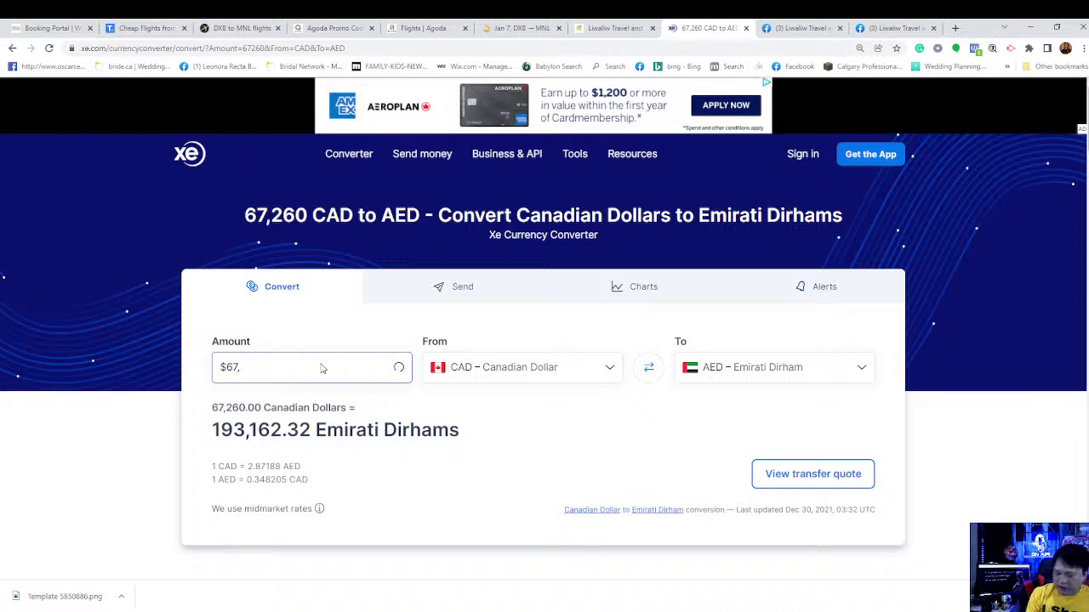
text(1)
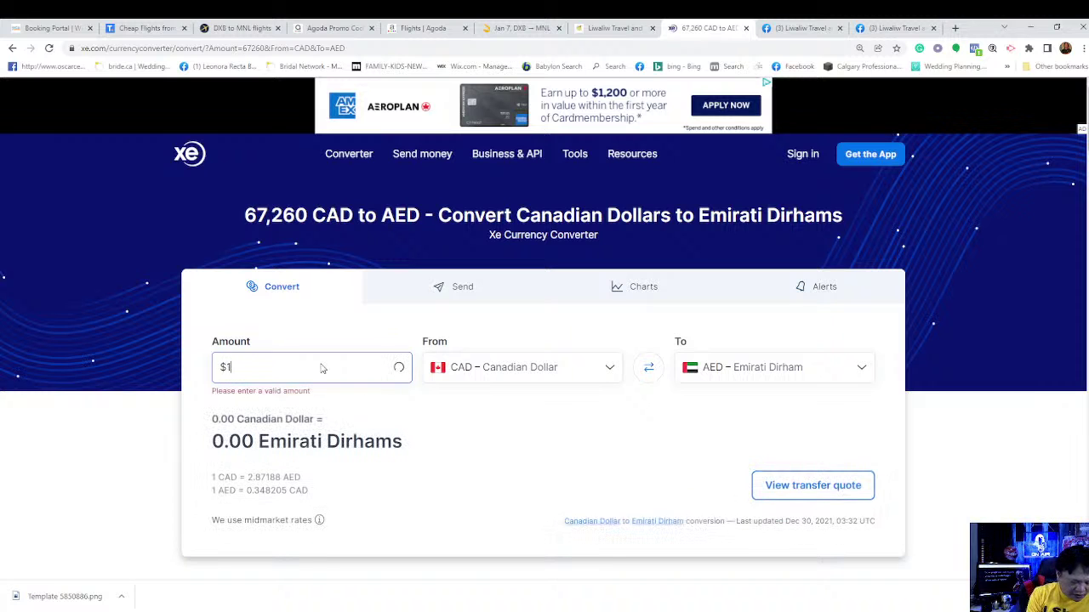
text(971)
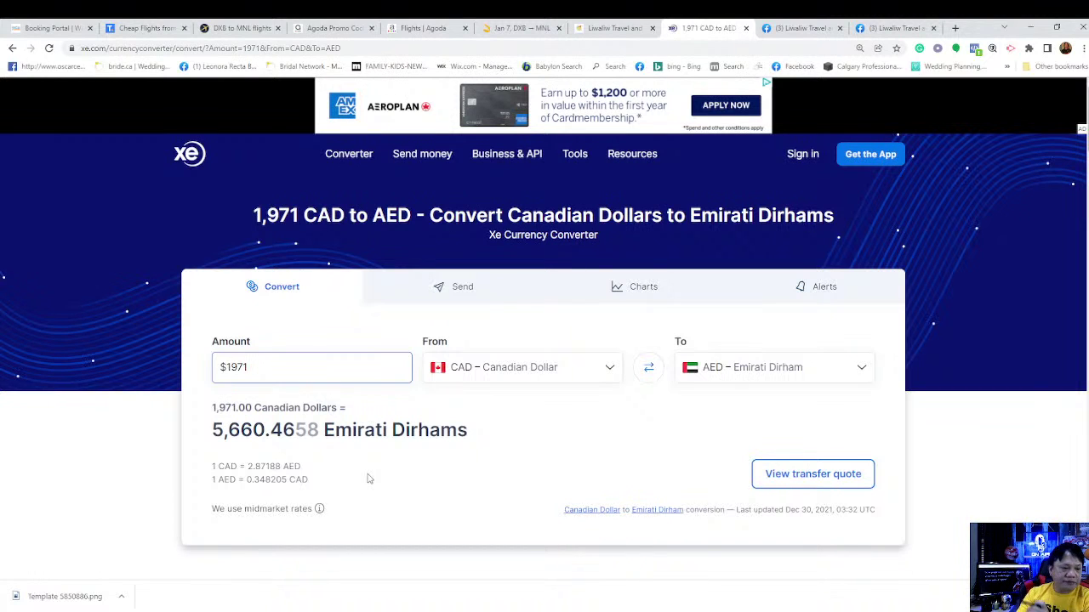
click(536, 434)
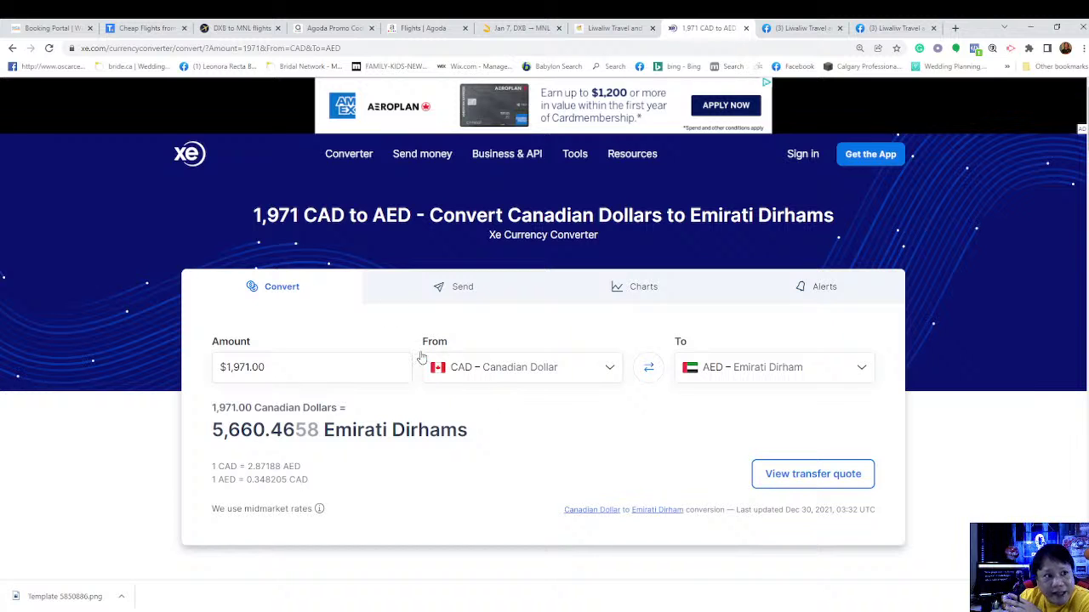
Review the Trip.com Philippine Airlines fare against the WCA Travel Singapore Airlines fare once more
click(147, 29)
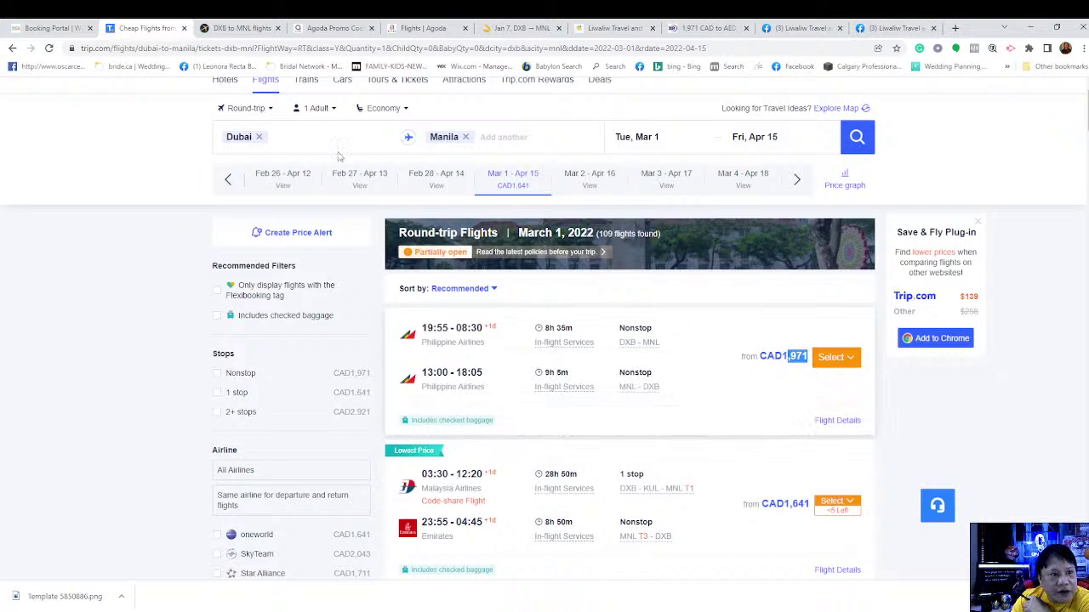
click(64, 32)
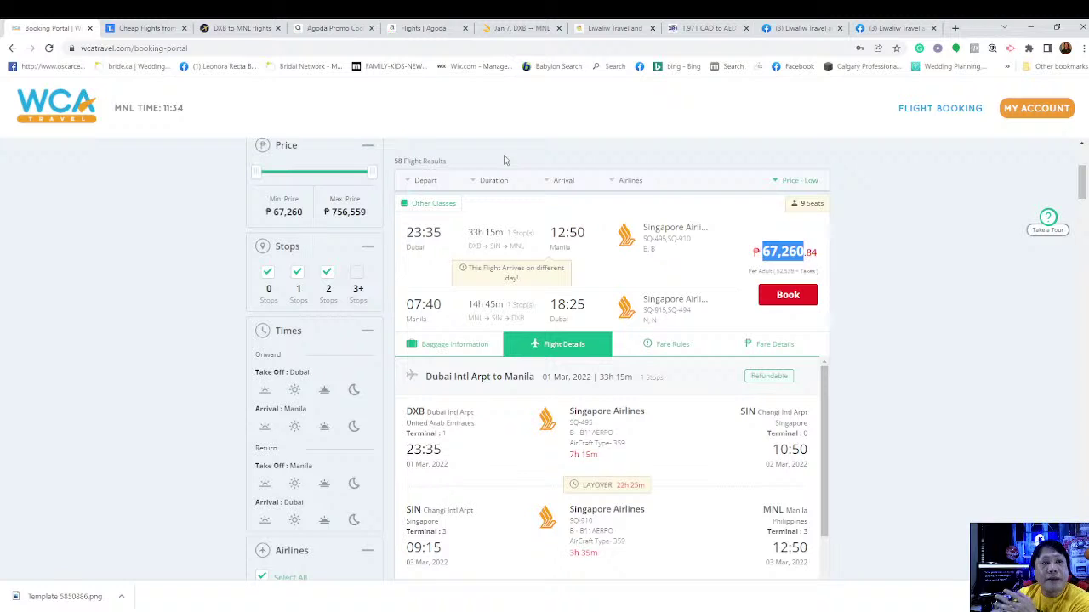
click(143, 29)
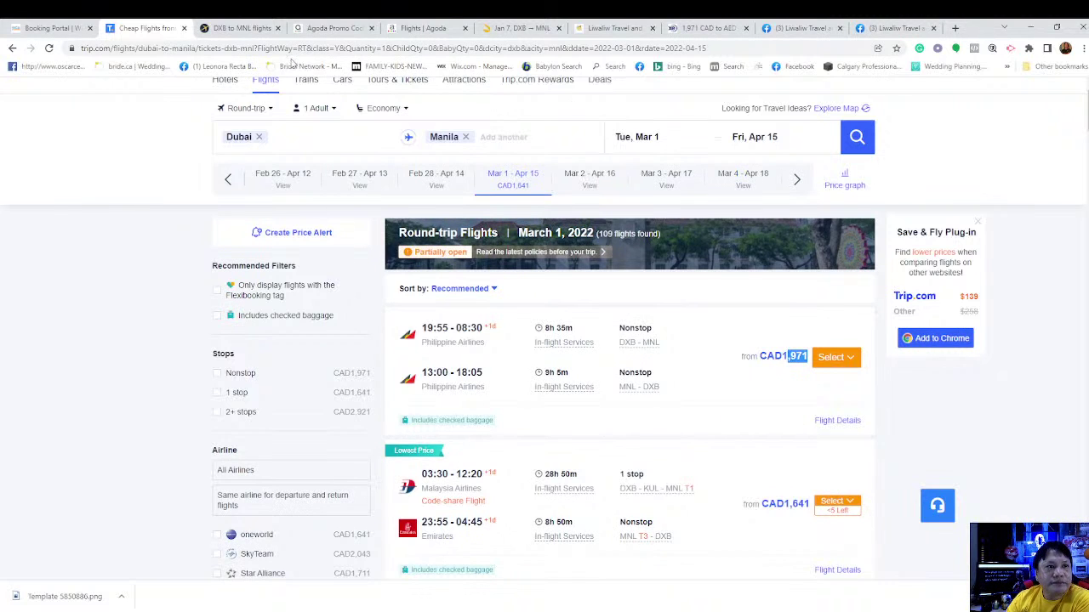
click(242, 29)
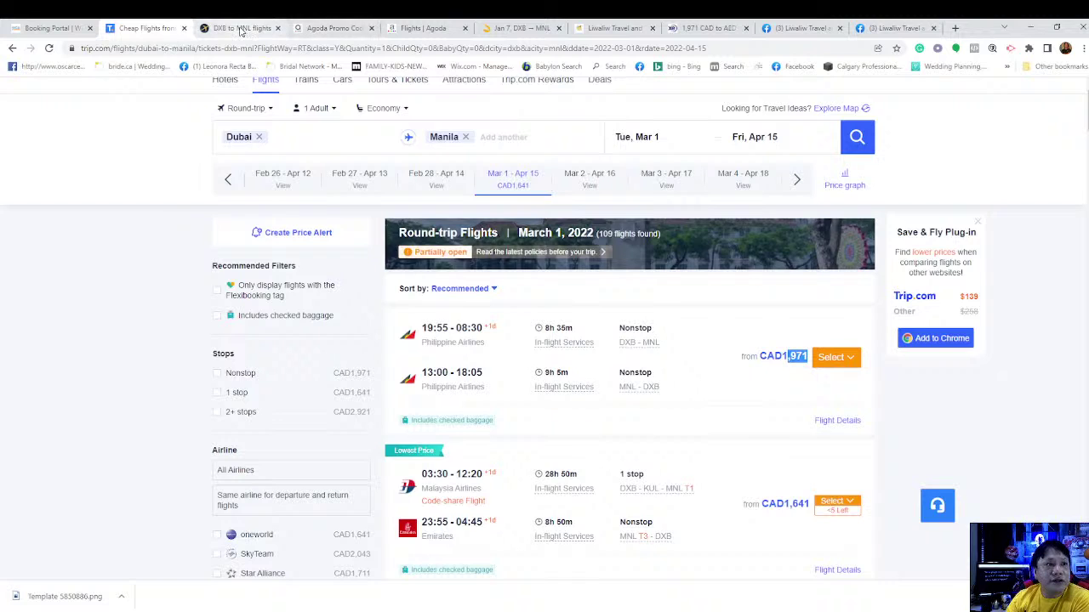
click(150, 31)
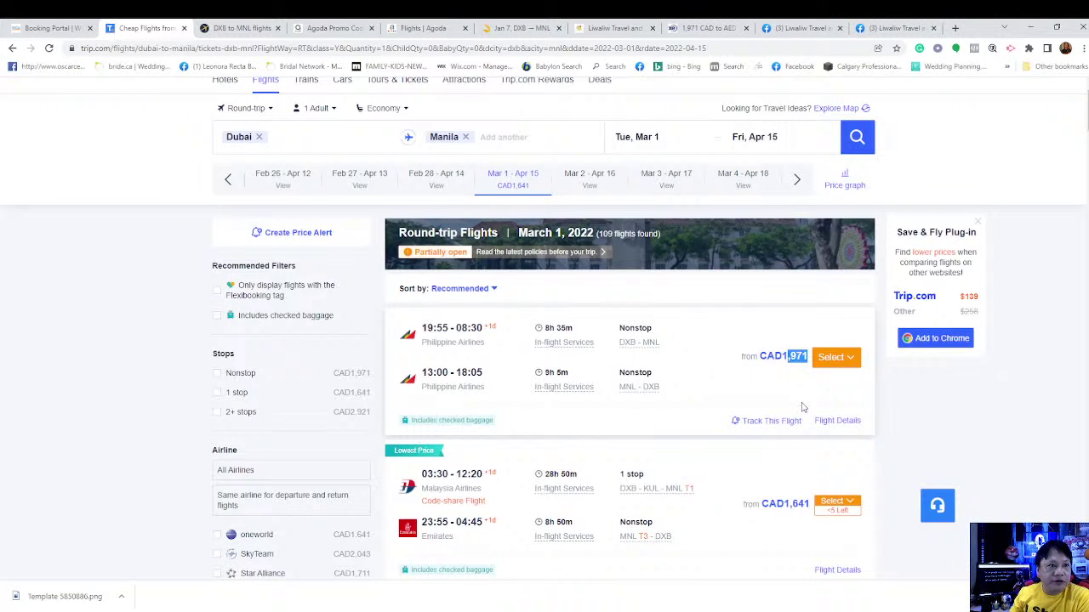
In the flight search on the Liwaliw Travel packages page, clear the origin and destination and switch the trip type to Return
click(609, 28)
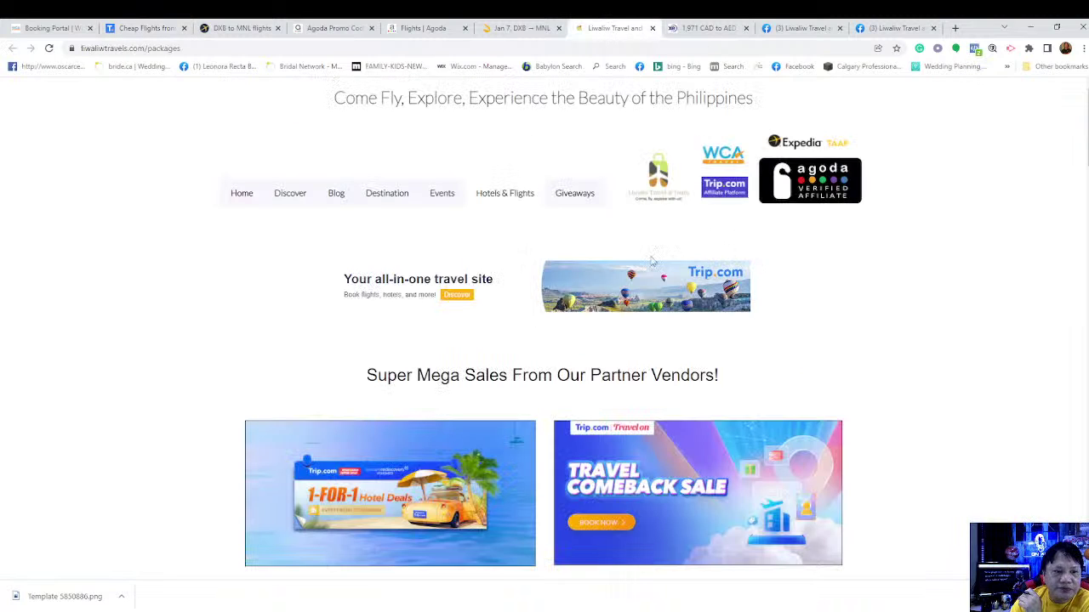
scroll(825, 345, down, 3)
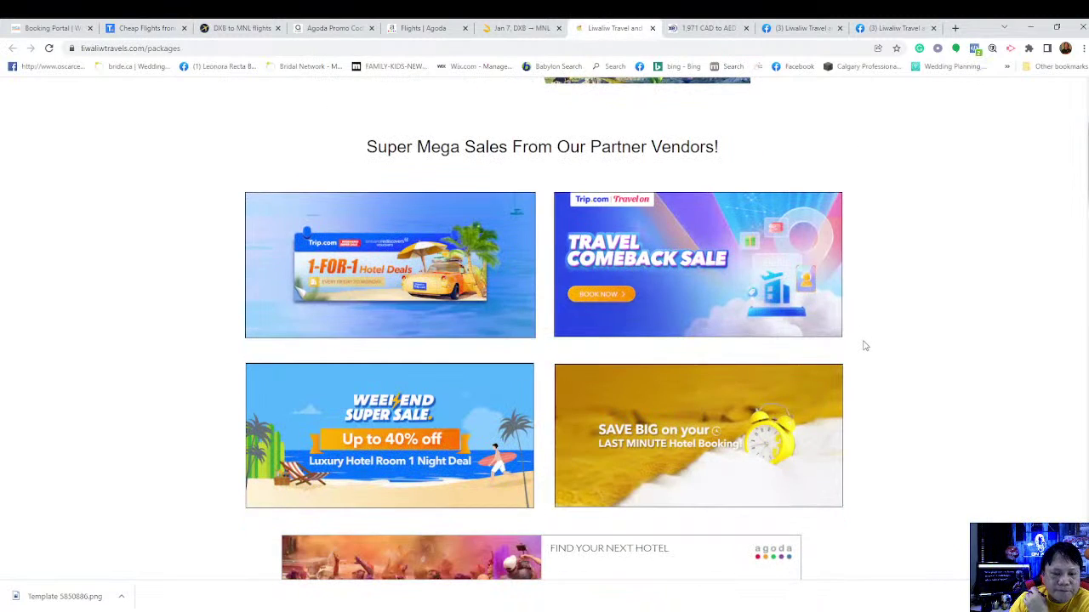
scroll(862, 345, down, 3)
scroll(860, 350, down, 3)
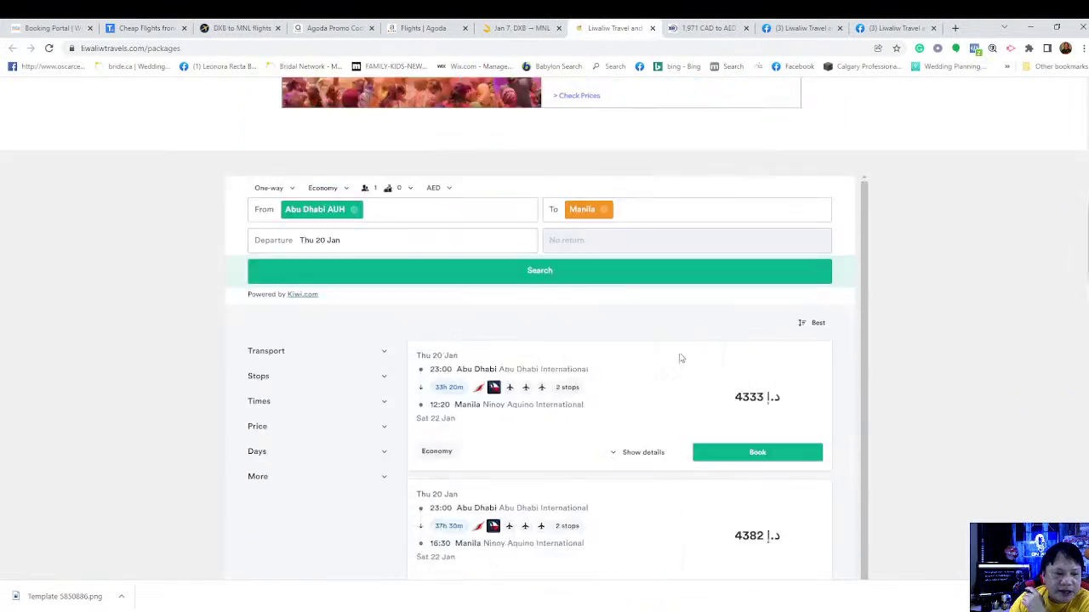
click(354, 205)
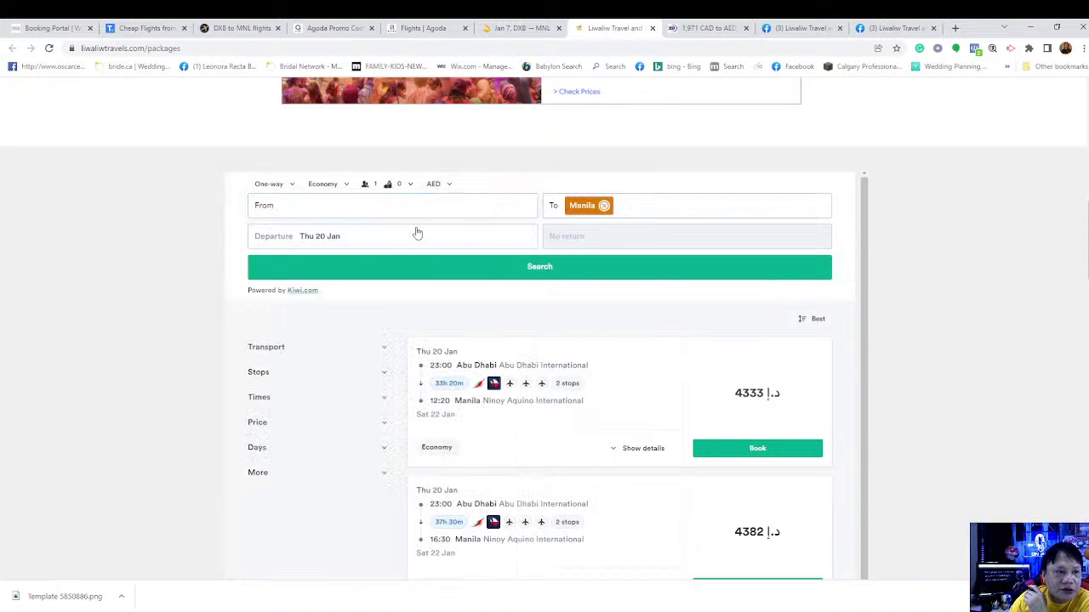
click(331, 207)
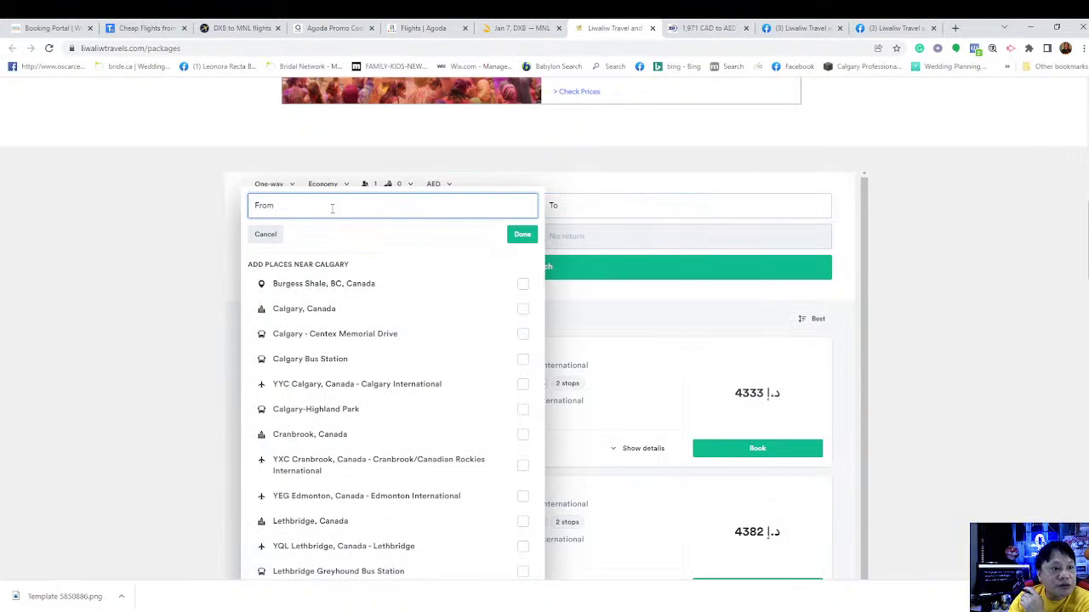
click(287, 185)
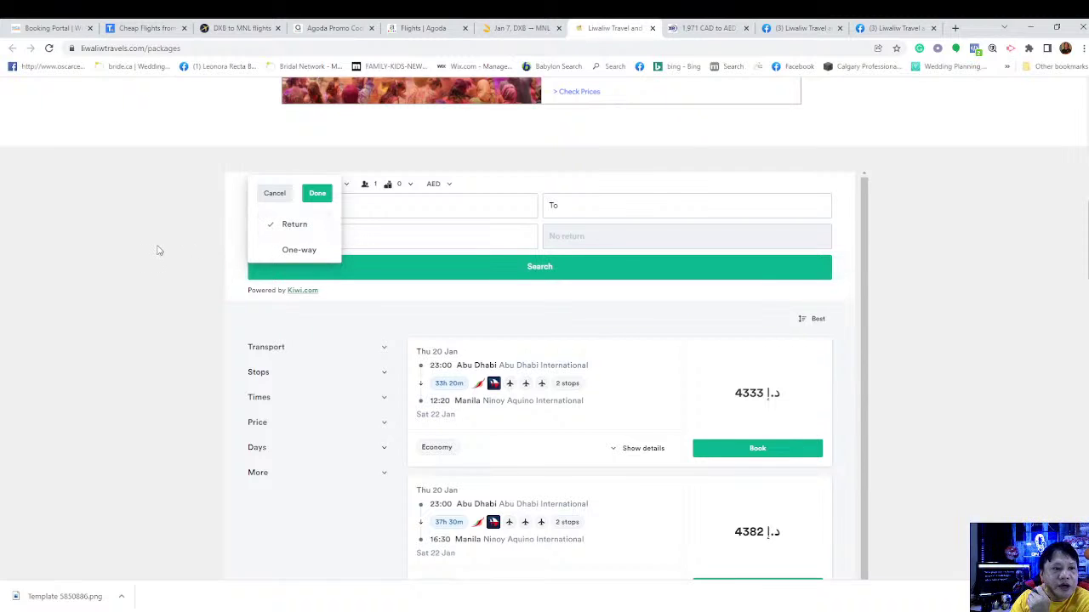
click(320, 195)
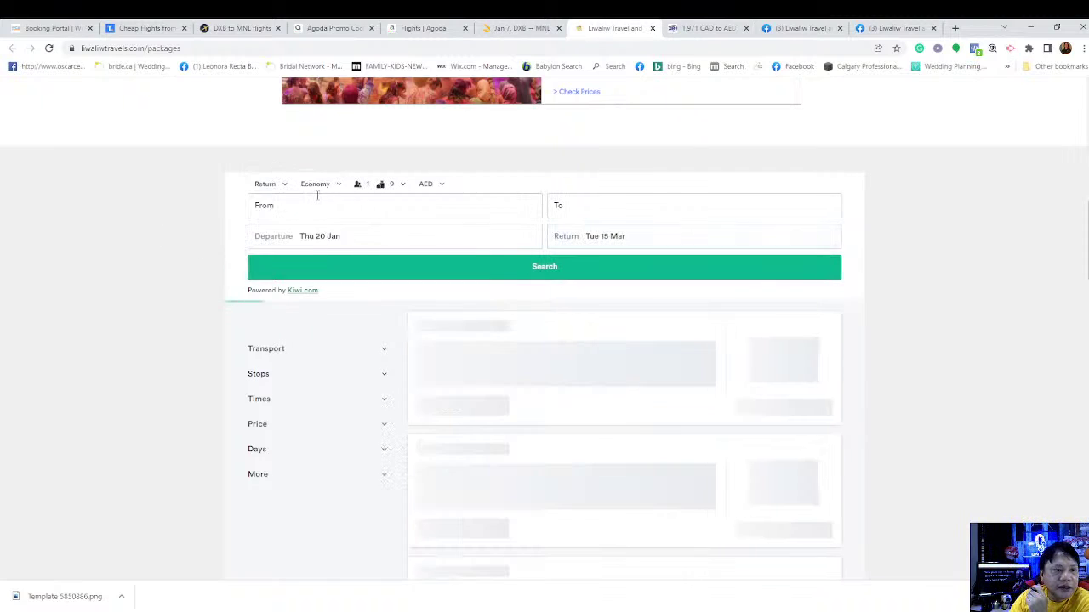
Set the origin of the flight search to Dubai, United Arab Emirates
click(394, 215)
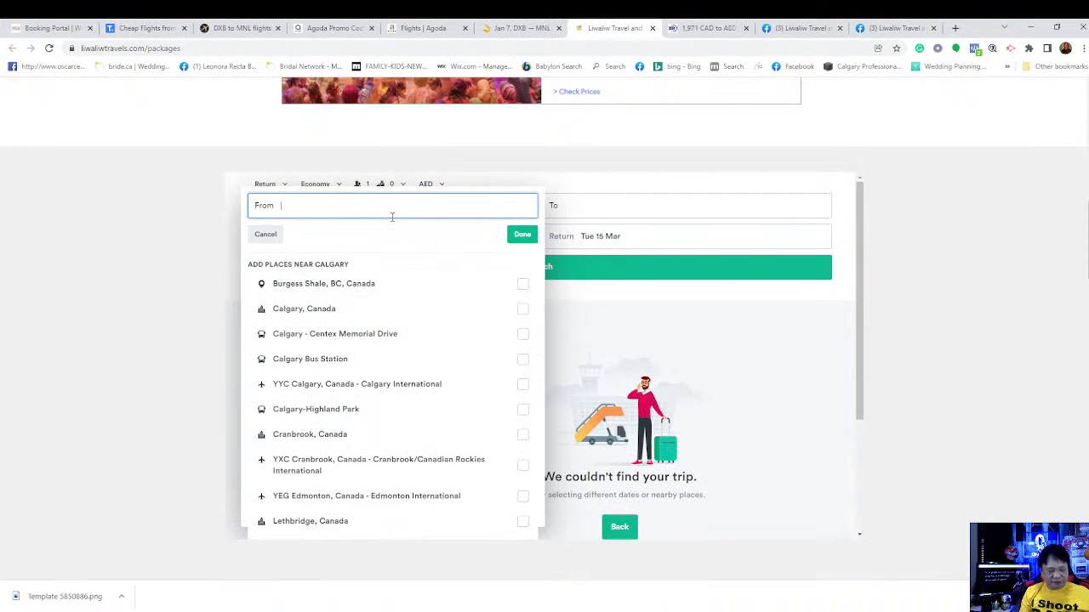
text(D)
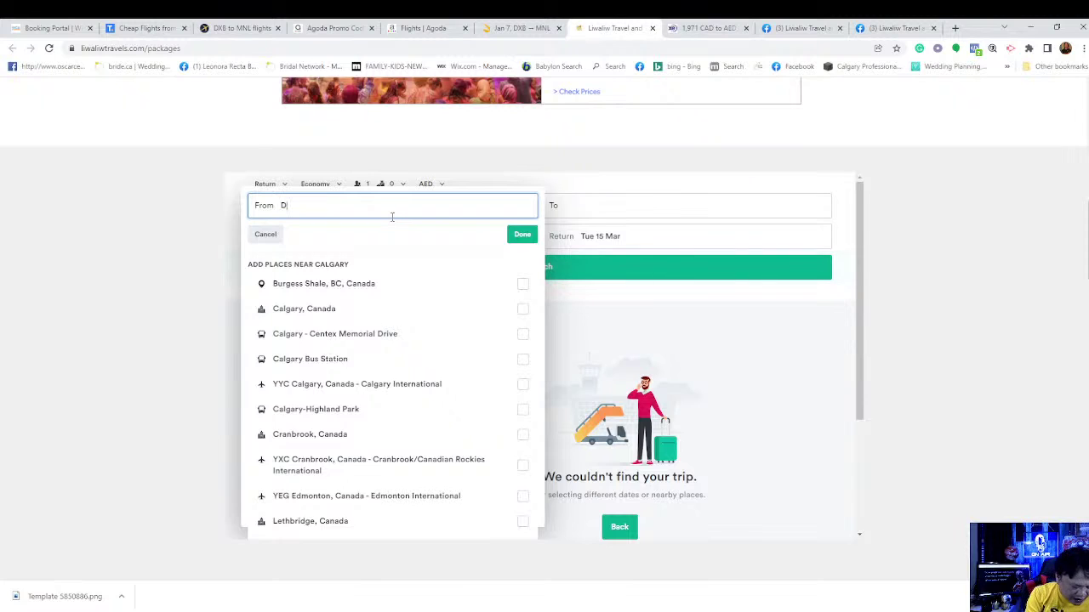
text(ubai)
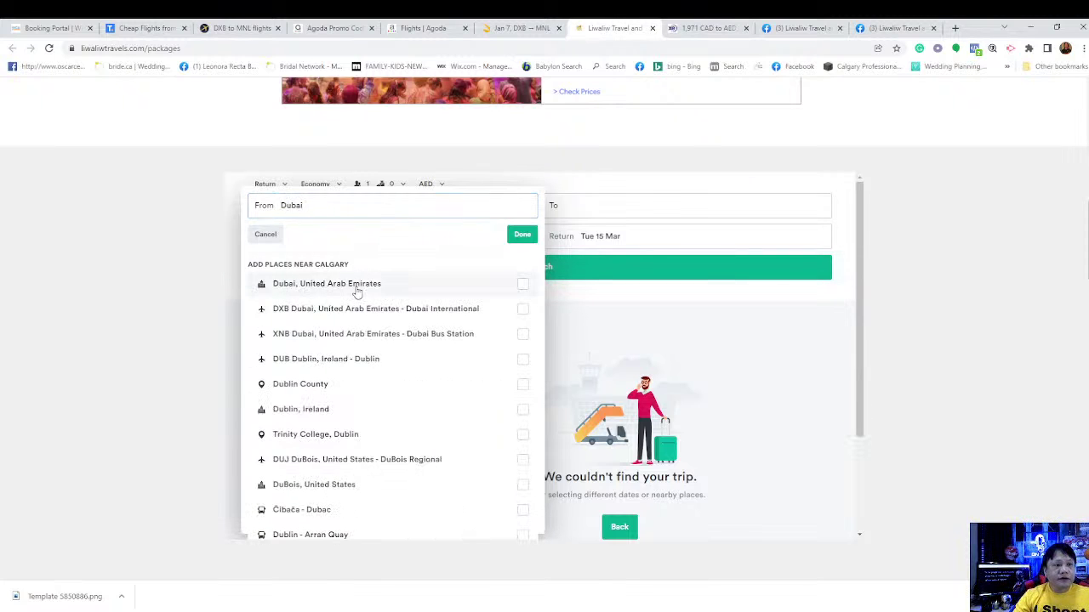
click(417, 287)
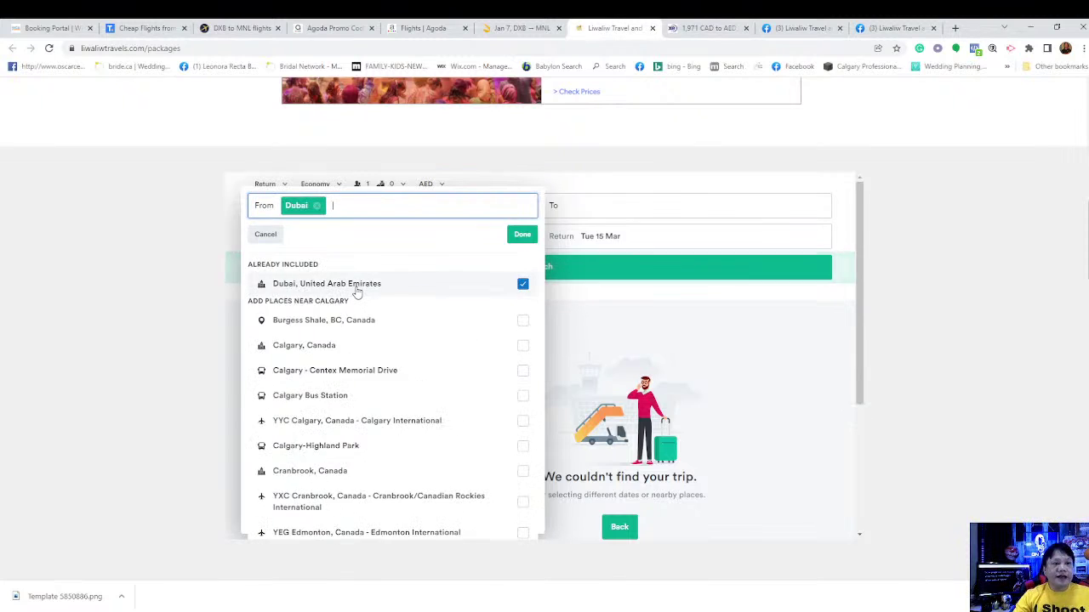
click(522, 235)
Set the destination of the flight search to Manila, Philippines
click(584, 205)
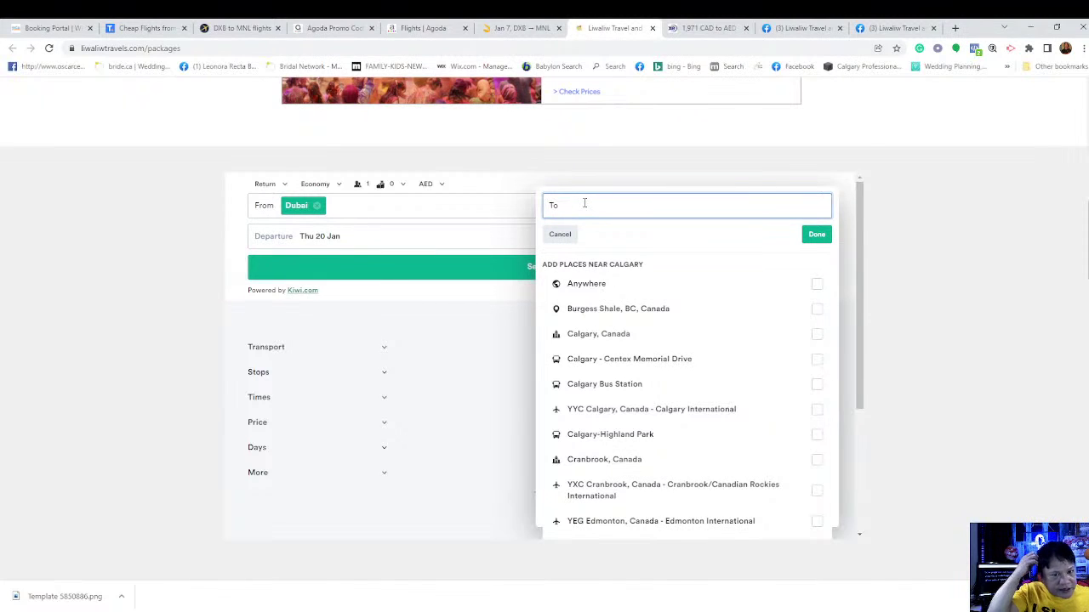
text(Manila)
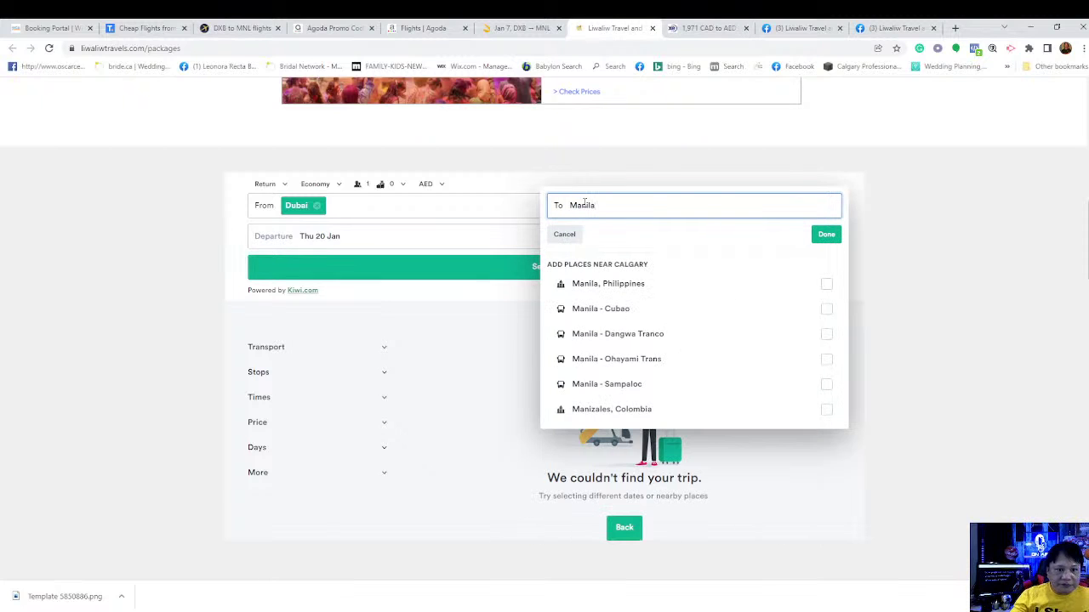
click(654, 290)
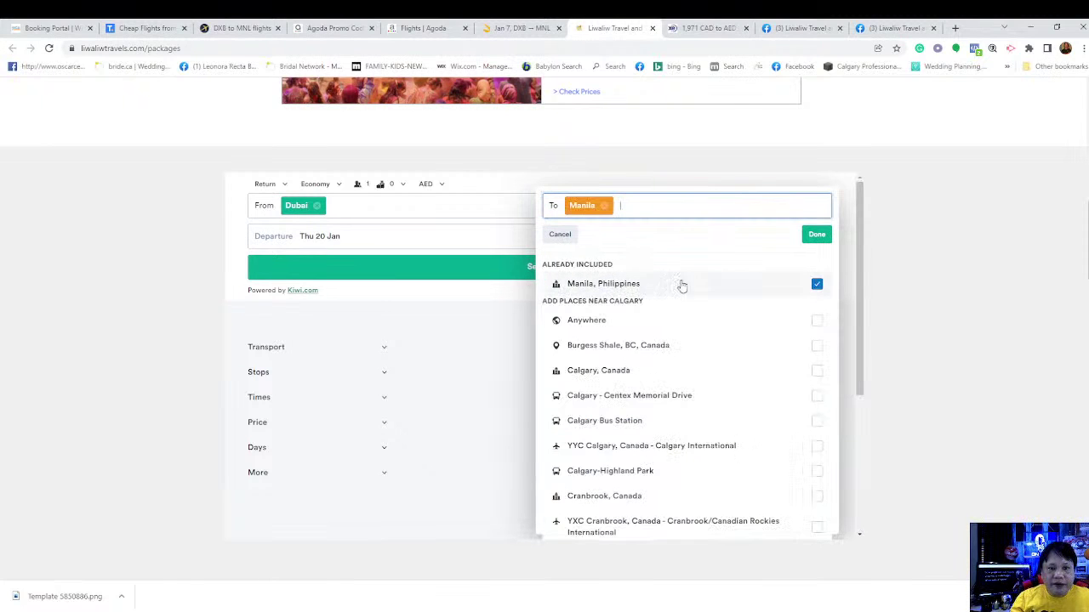
click(816, 233)
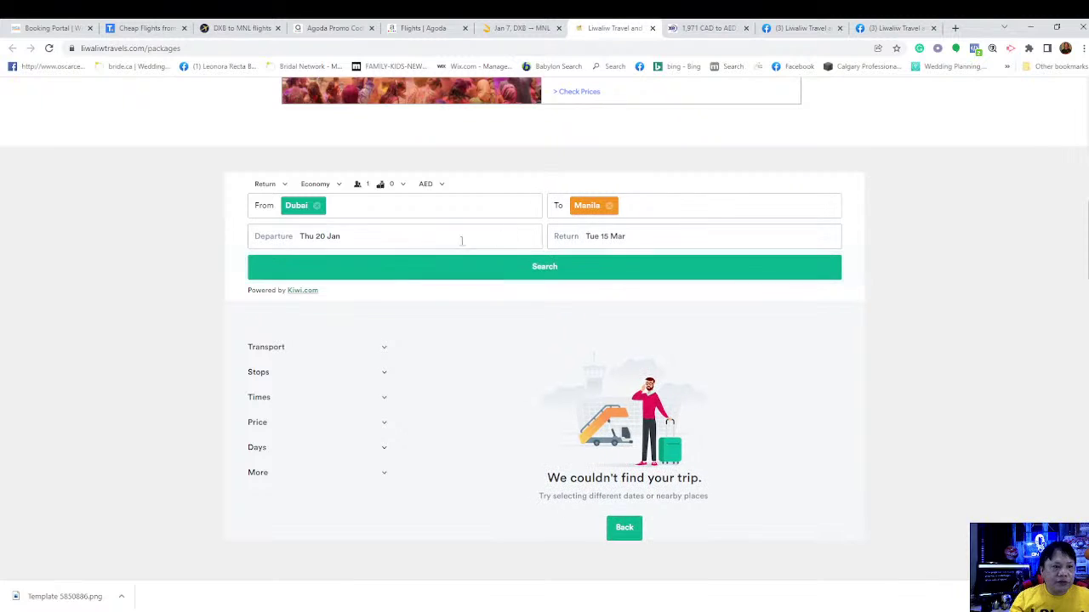
Set the departure date of the flight search to March 1, 2022
click(427, 238)
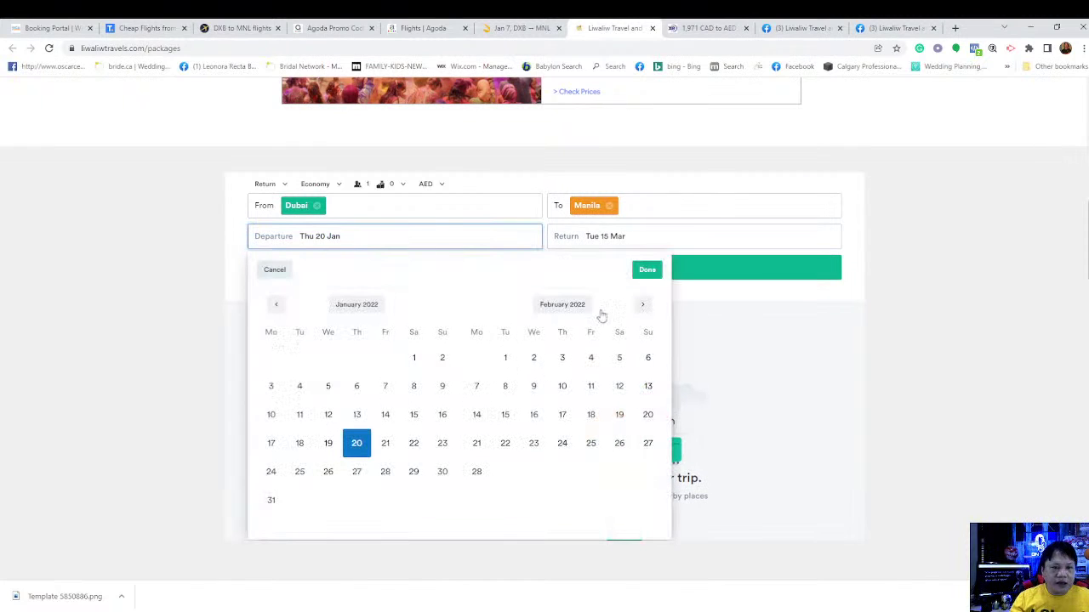
click(642, 305)
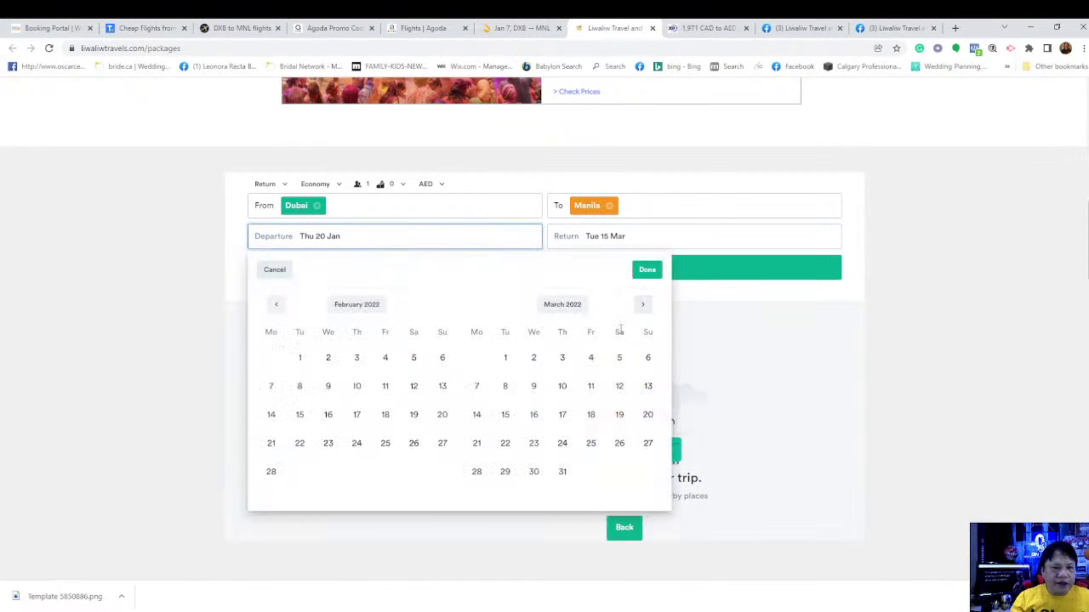
click(505, 362)
click(647, 269)
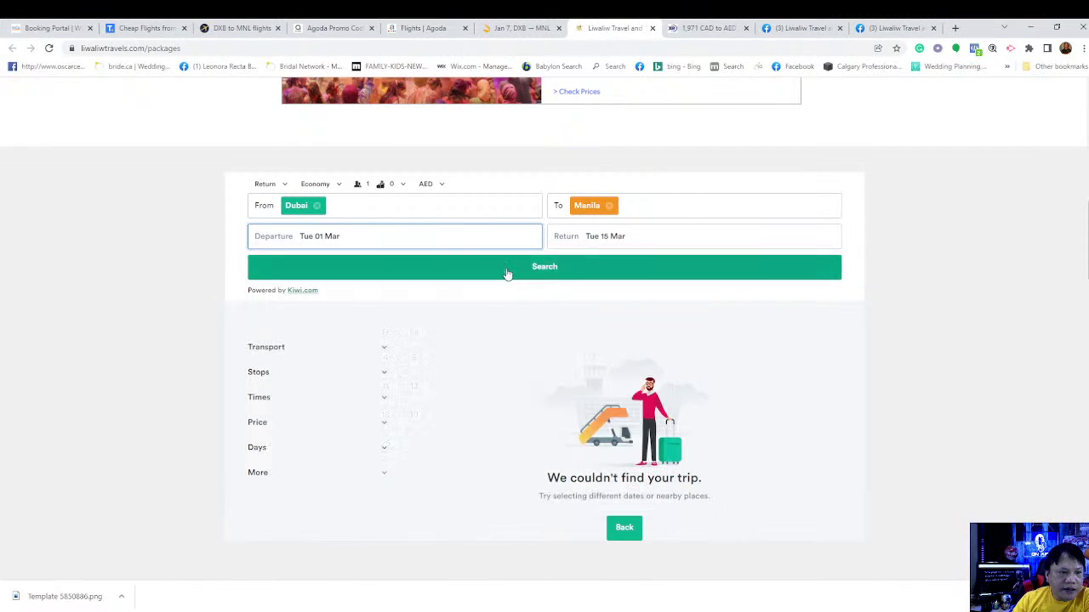
Set the return date to April 15, 2022 and run the Dubai to Manila flight search
click(609, 237)
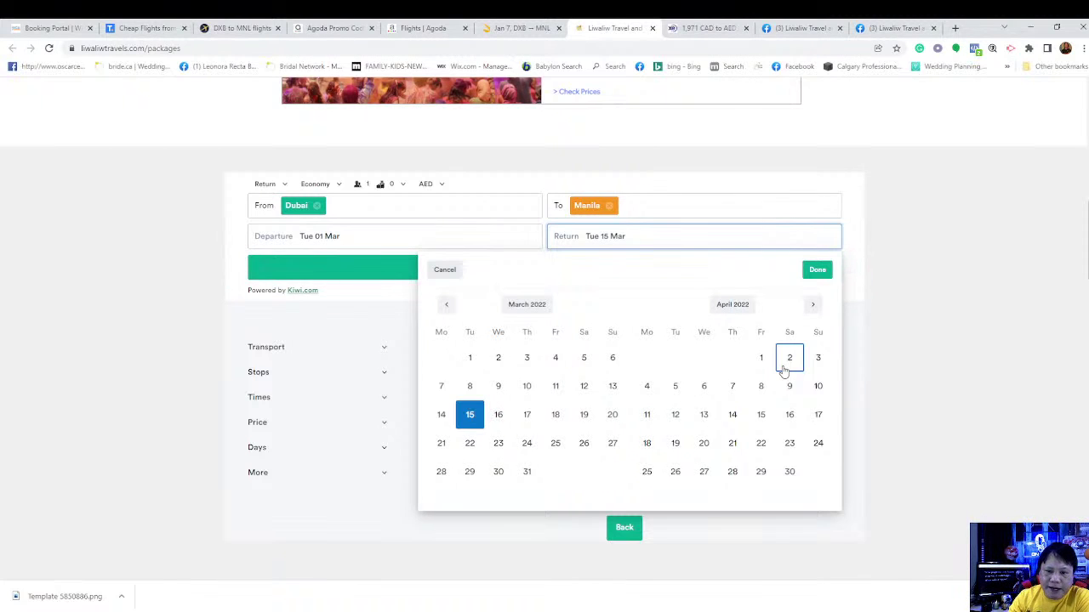
click(762, 416)
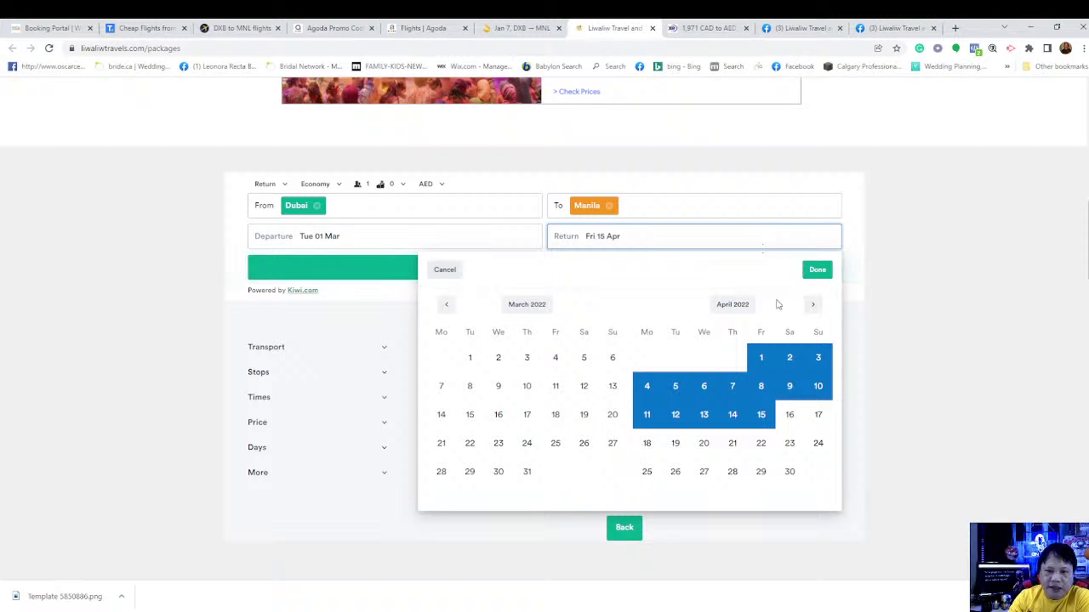
click(817, 270)
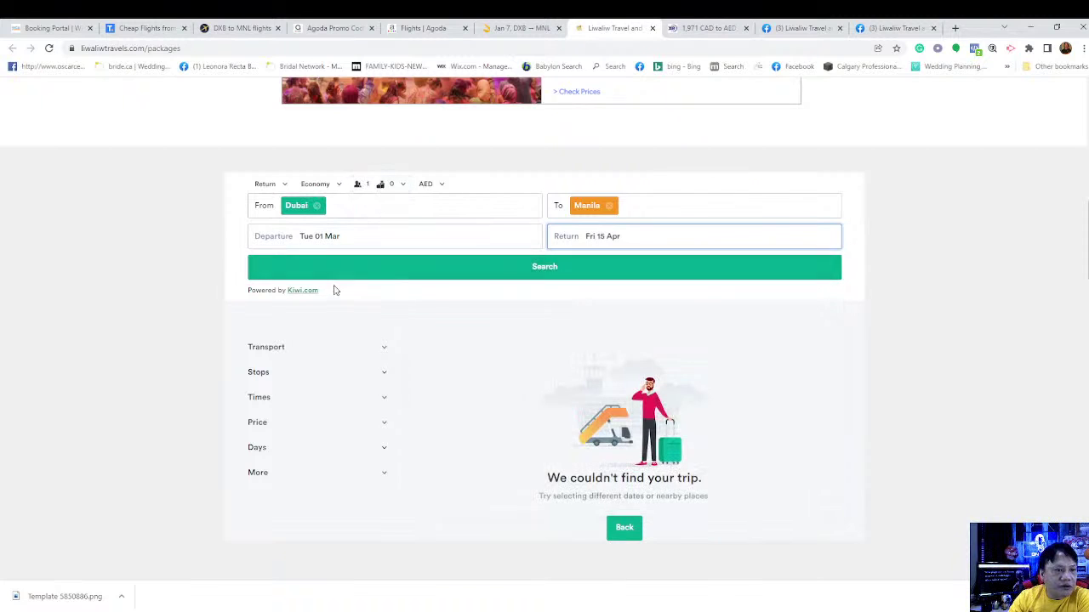
click(541, 269)
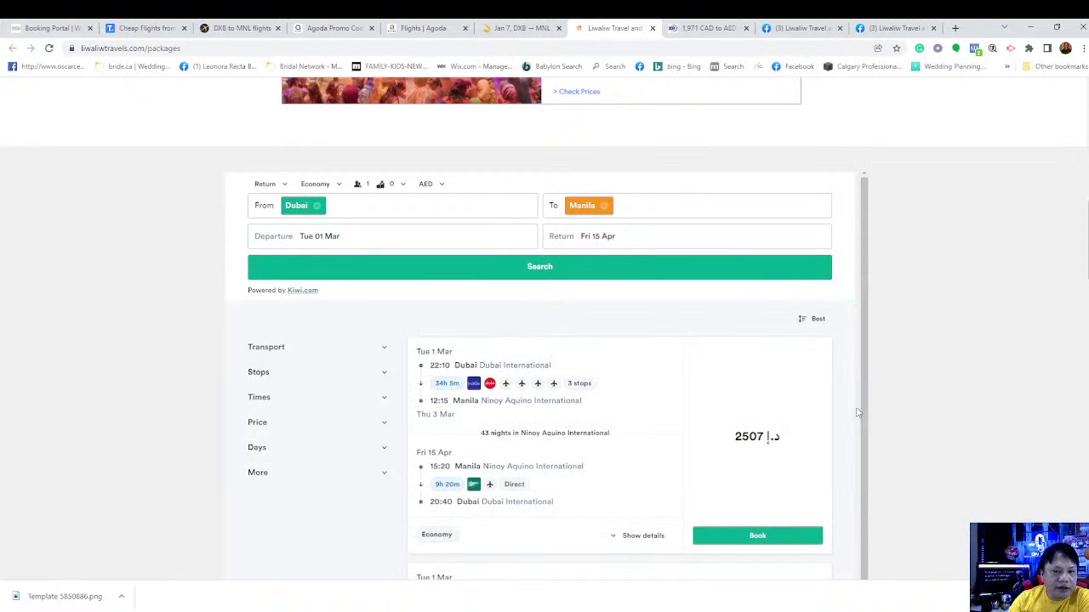
Look over the fares, then open the first result's itinerary details and examine its airlines, layovers and return flight
scroll(706, 345, down, 3)
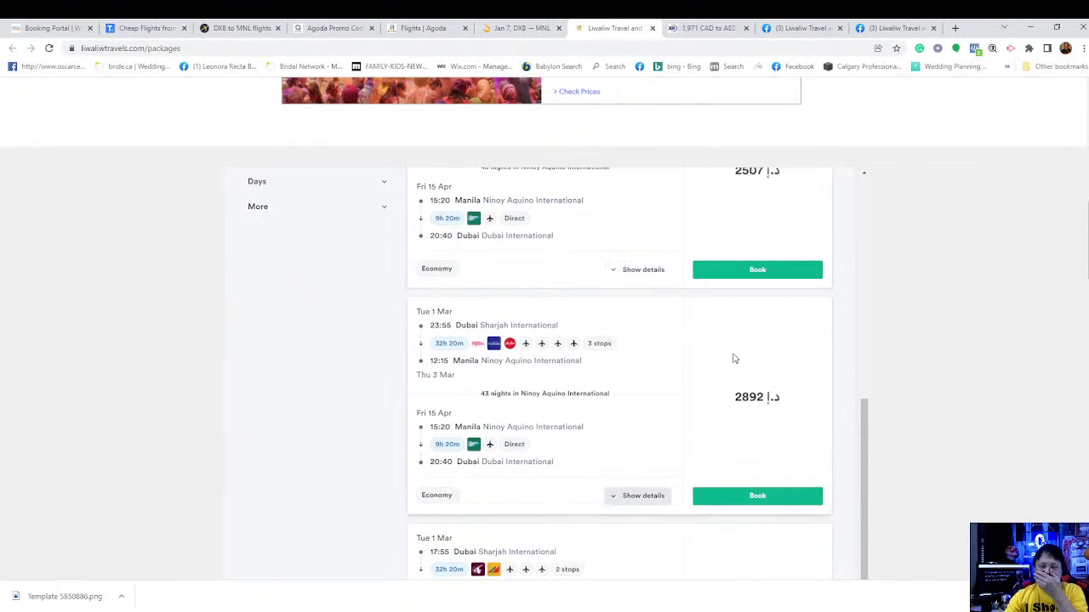
scroll(736, 343, up, 2)
scroll(566, 308, up, 1)
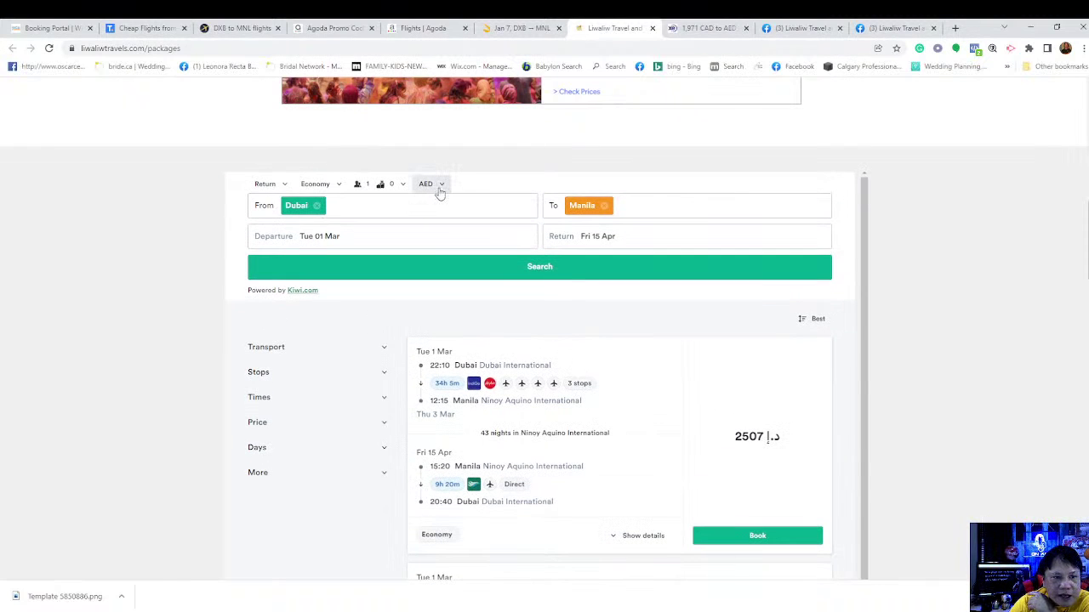
scroll(851, 357, down, 1)
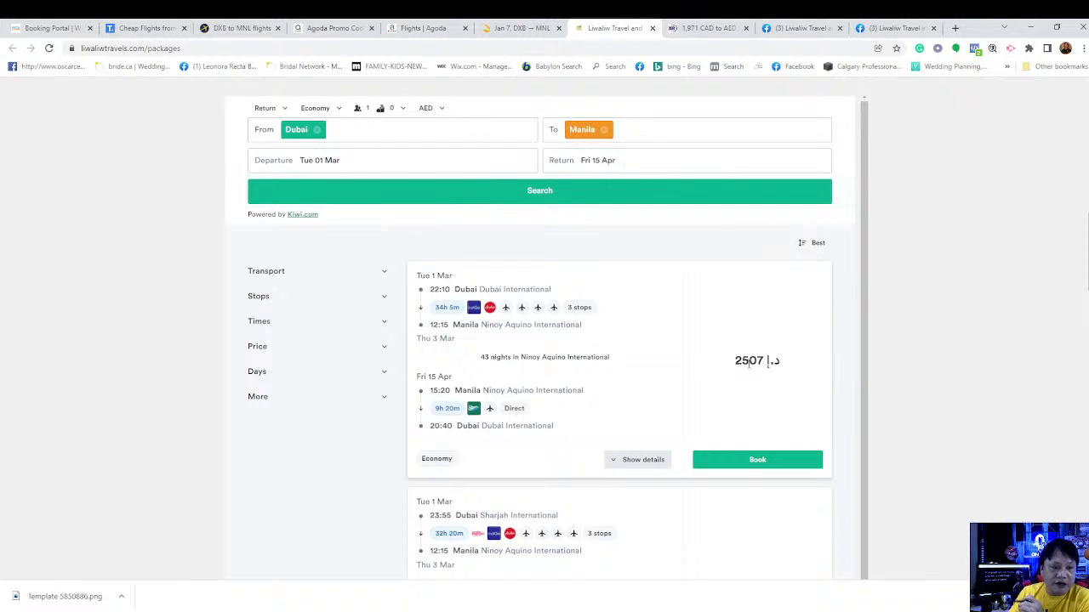
click(650, 467)
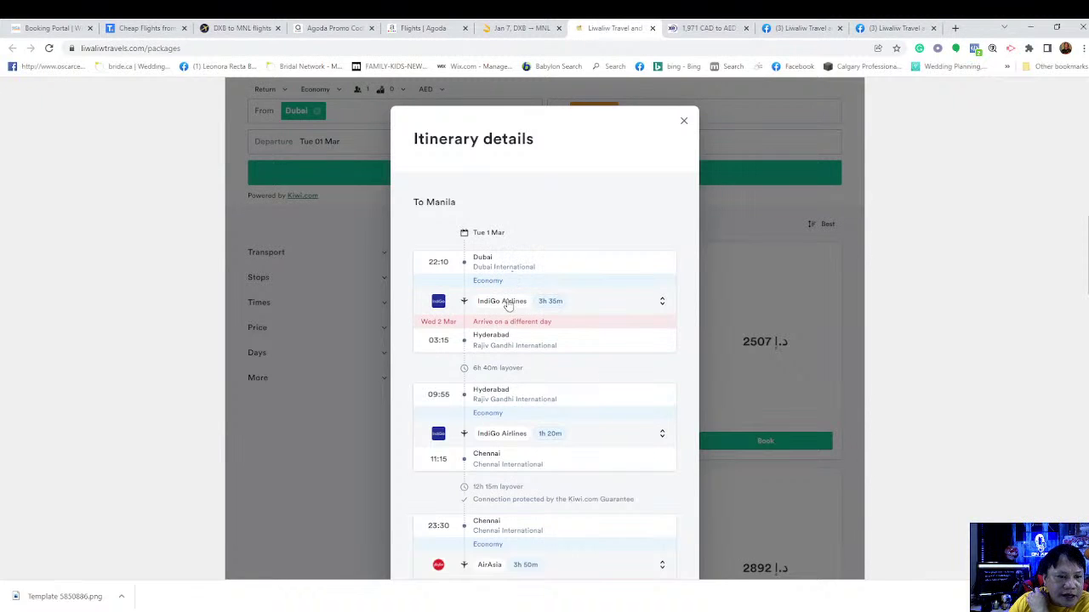
scroll(533, 322, down, 1)
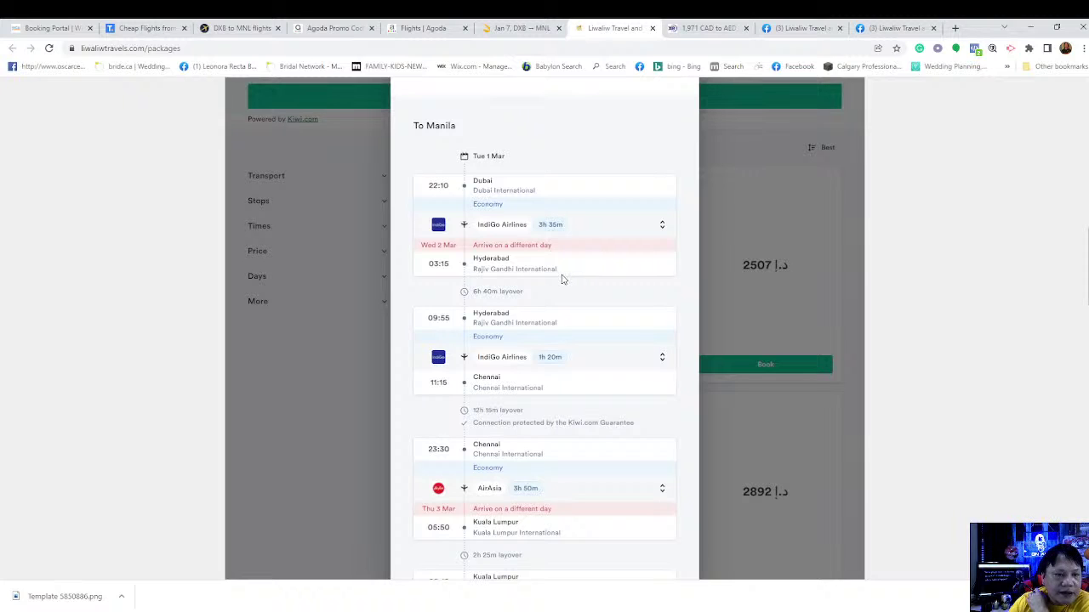
scroll(561, 279, down, 1)
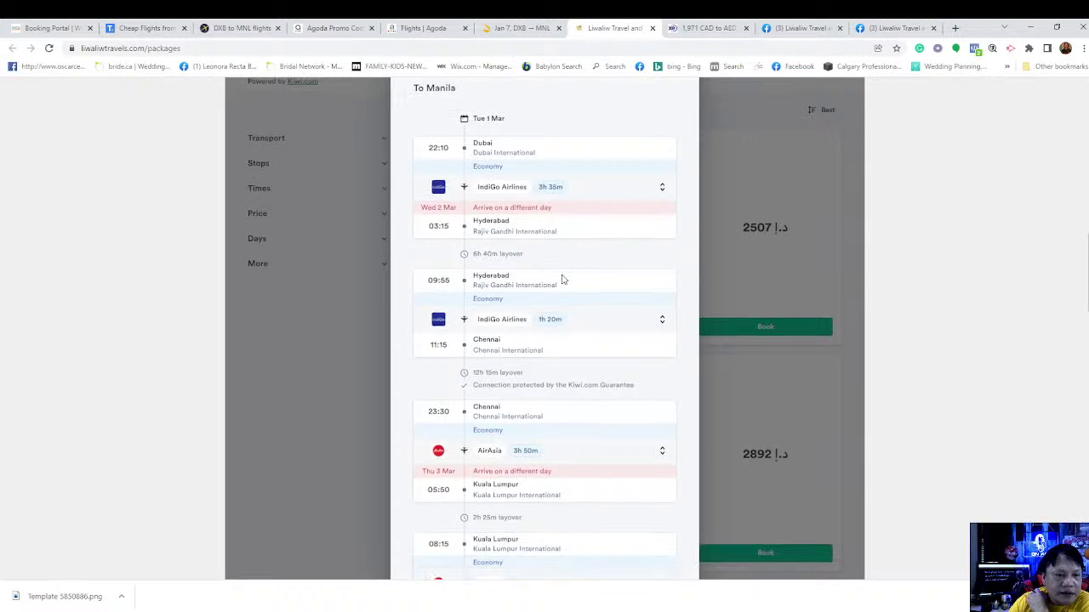
scroll(508, 335, down, 1)
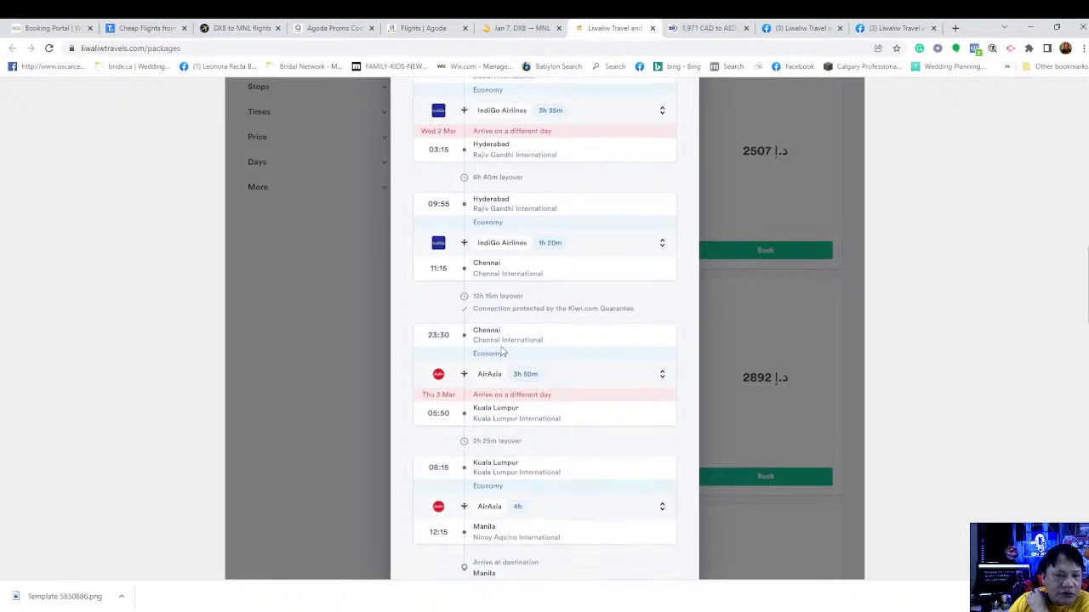
scroll(503, 351, down, 1)
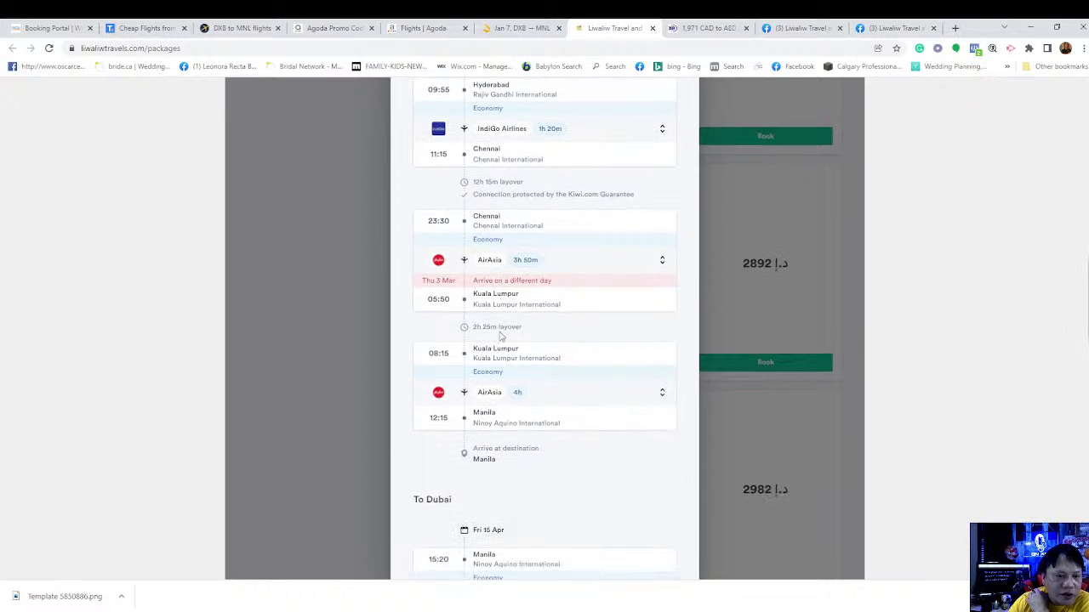
scroll(504, 417, down, 2)
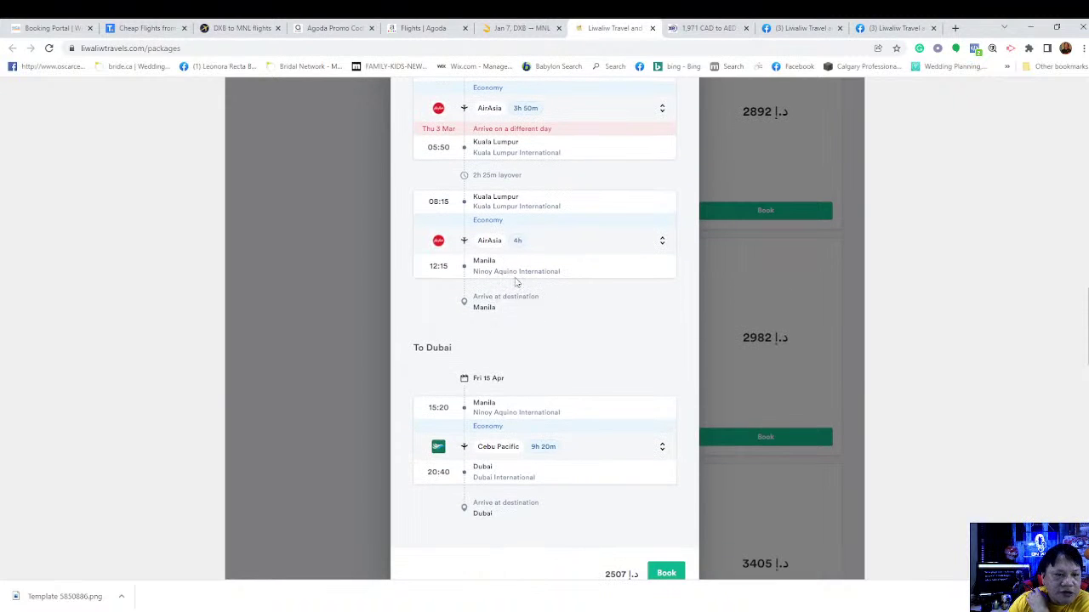
scroll(498, 289, up, 2)
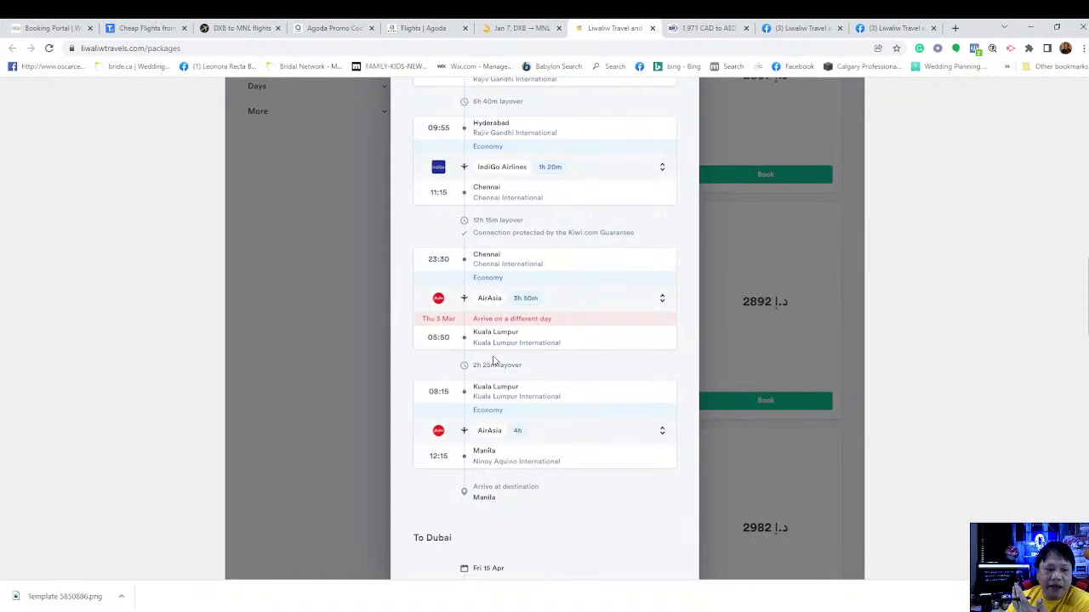
scroll(493, 362, down, 2)
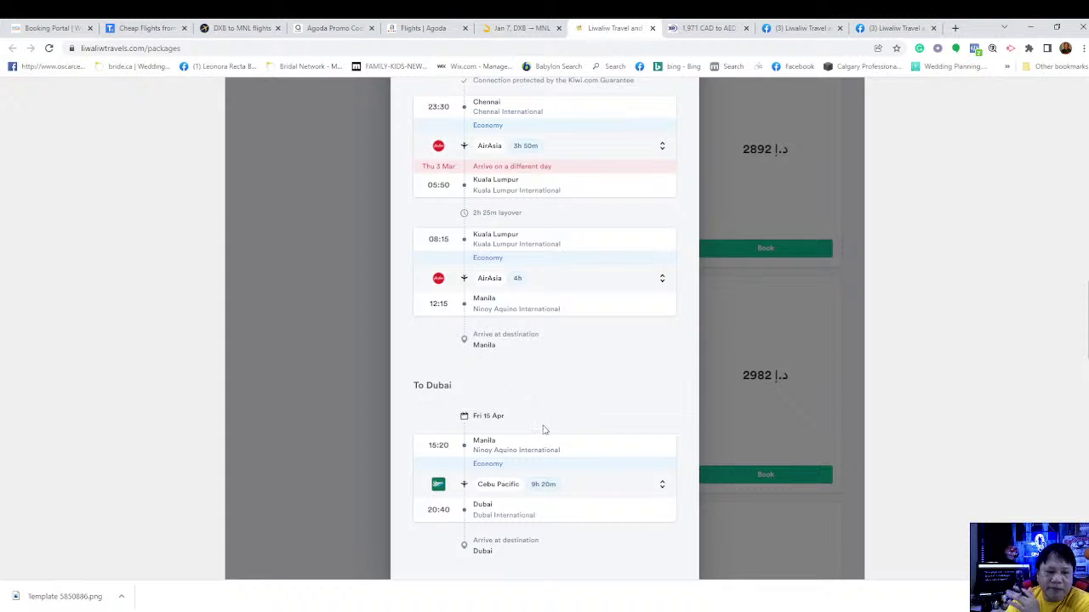
scroll(544, 429, down, 1)
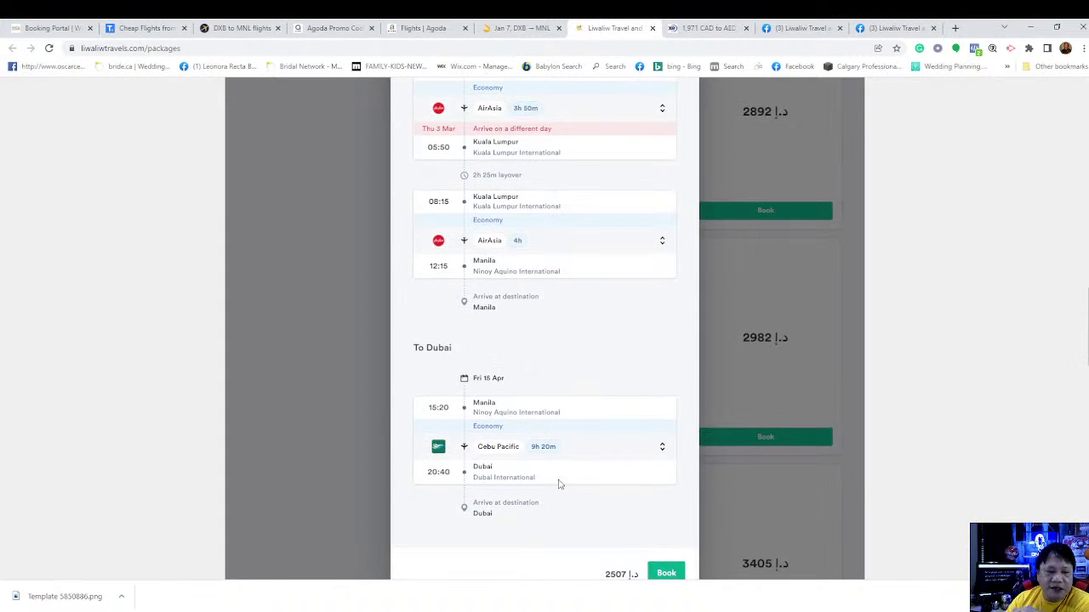
scroll(556, 460, down, 1)
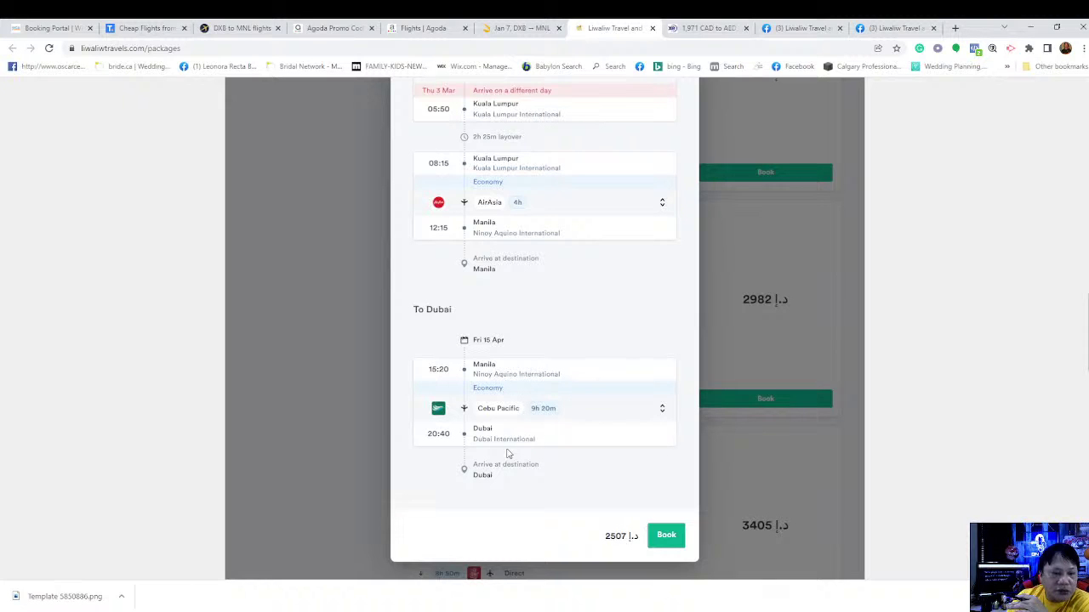
scroll(596, 451, up, 5)
scroll(577, 434, up, 10)
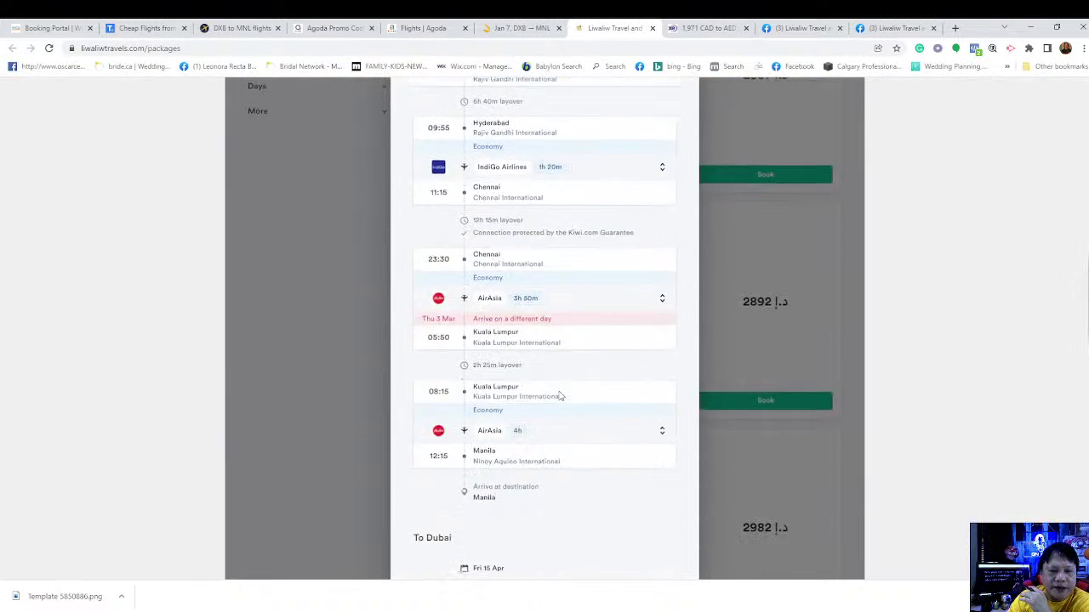
Proceed to book the opened Dubai to Manila itinerary on Kiwi.com and check its trip summary
scroll(561, 400, down, 10)
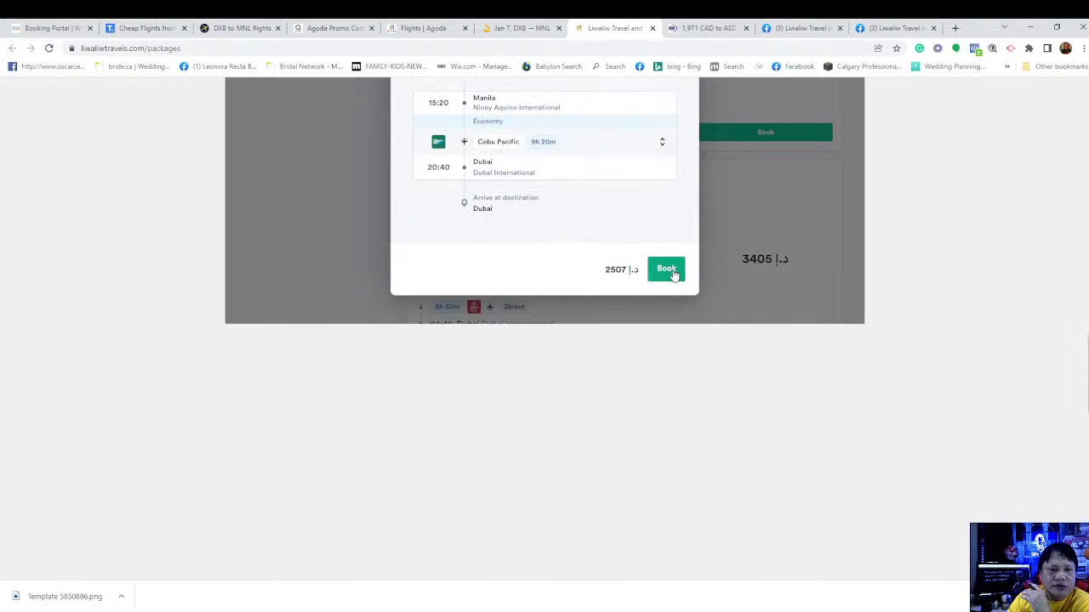
click(666, 269)
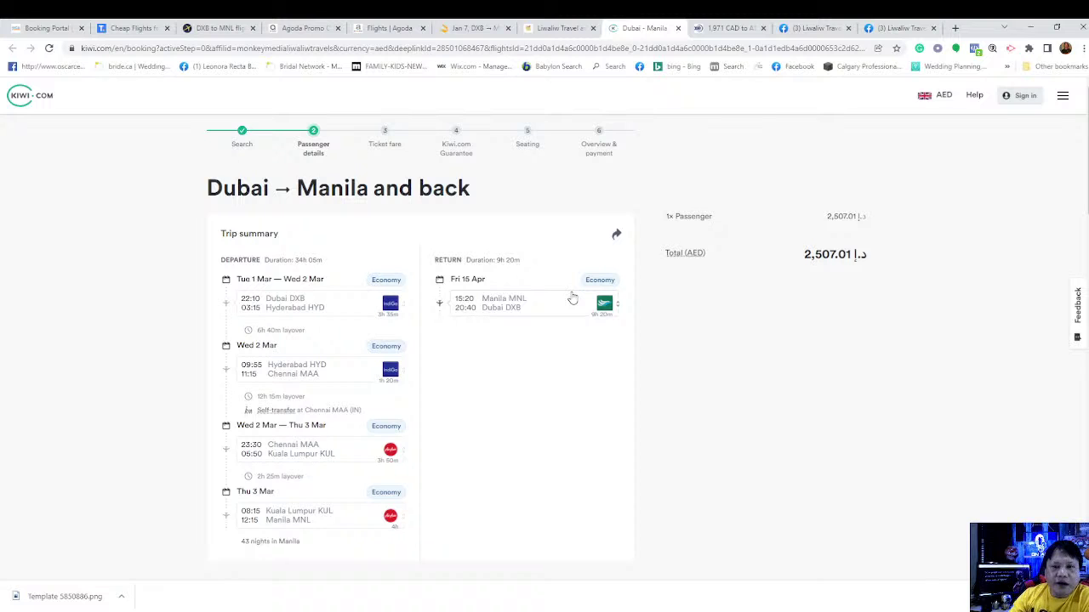
scroll(683, 328, down, 3)
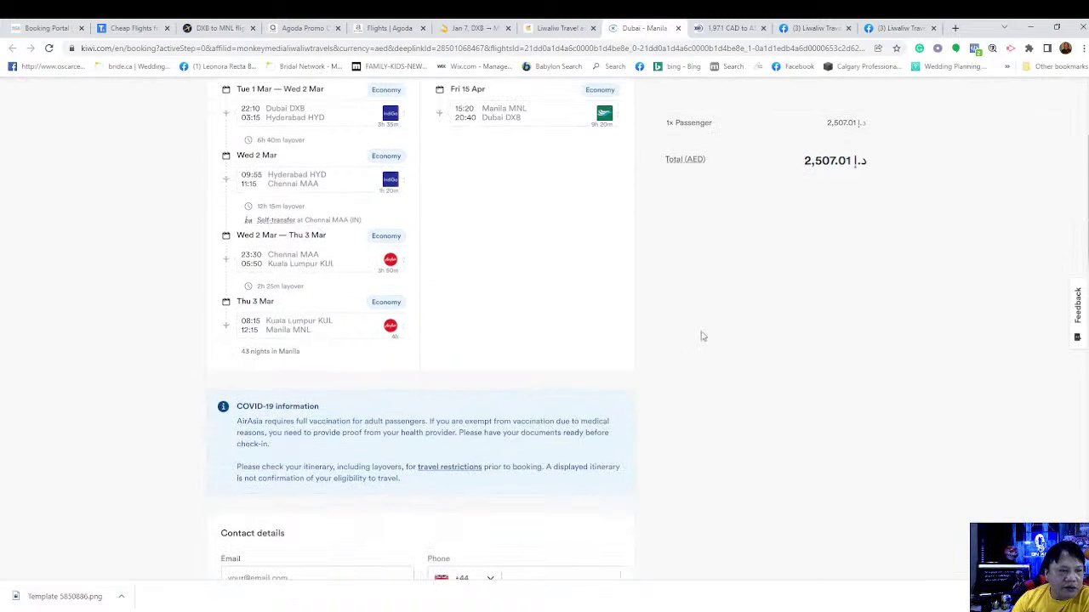
scroll(702, 336, up, 3)
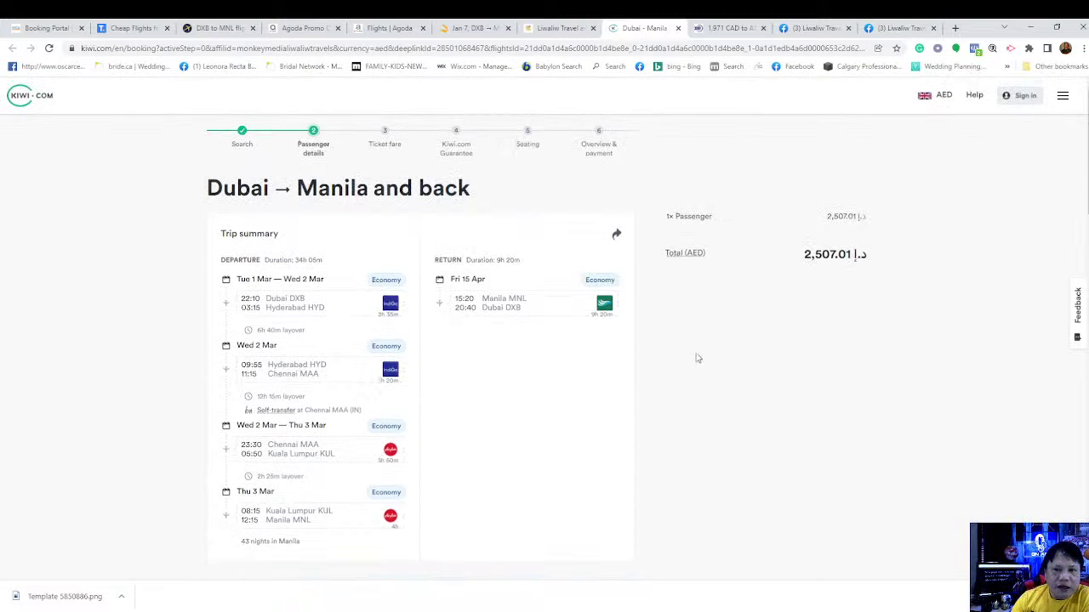
Look through the passenger details form, covering the COVID-19 information, contact and passport fields, baggage and travel insurance options
scroll(695, 362, down, 4)
scroll(652, 389, down, 4)
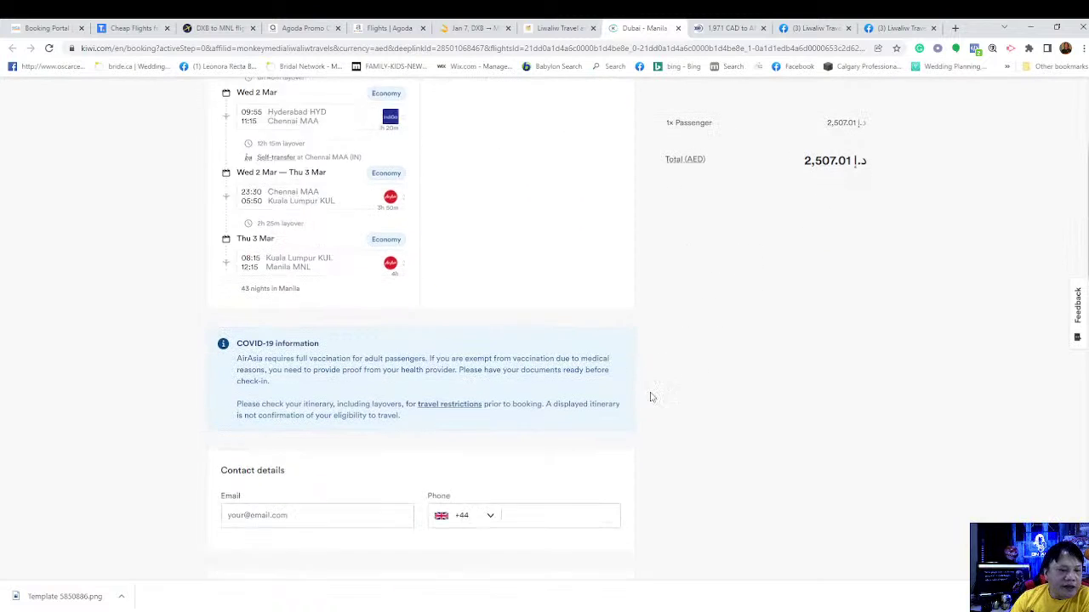
scroll(367, 347, down, 3)
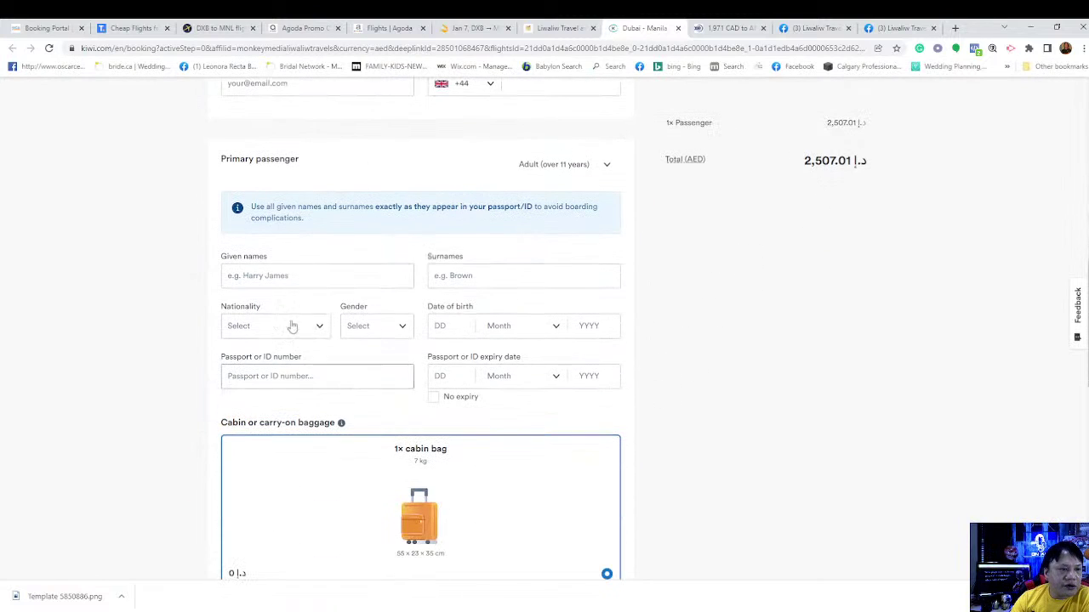
click(261, 279)
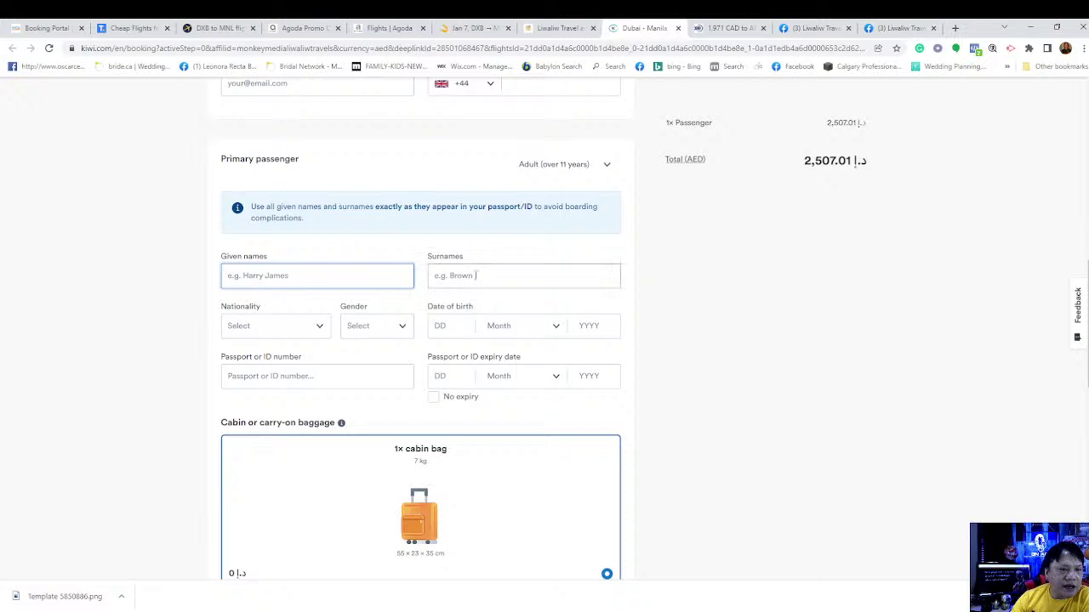
click(430, 285)
scroll(400, 379, down, 3)
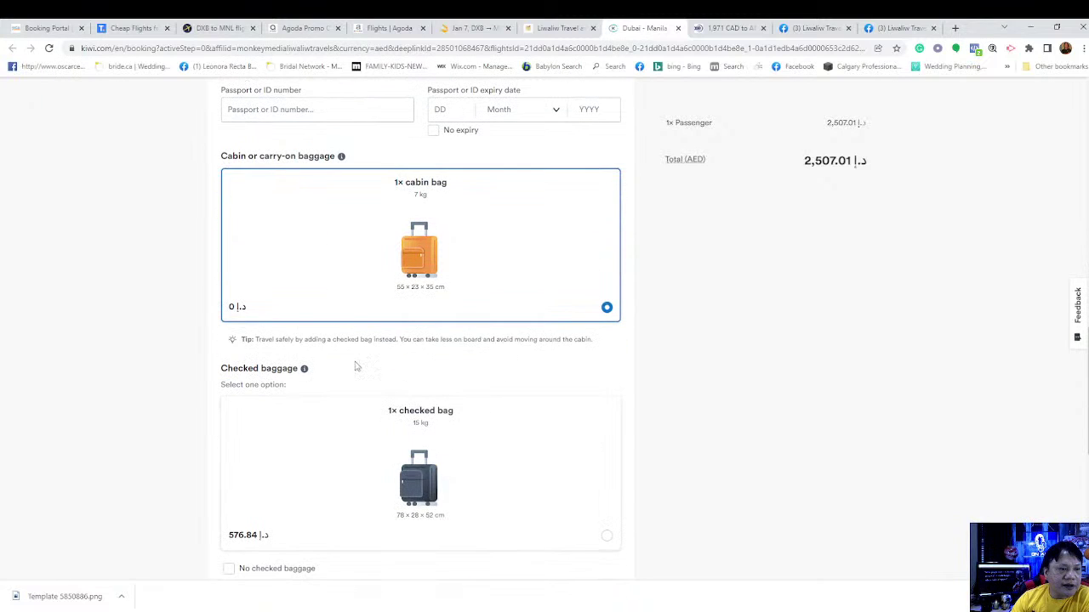
scroll(476, 366, down, 3)
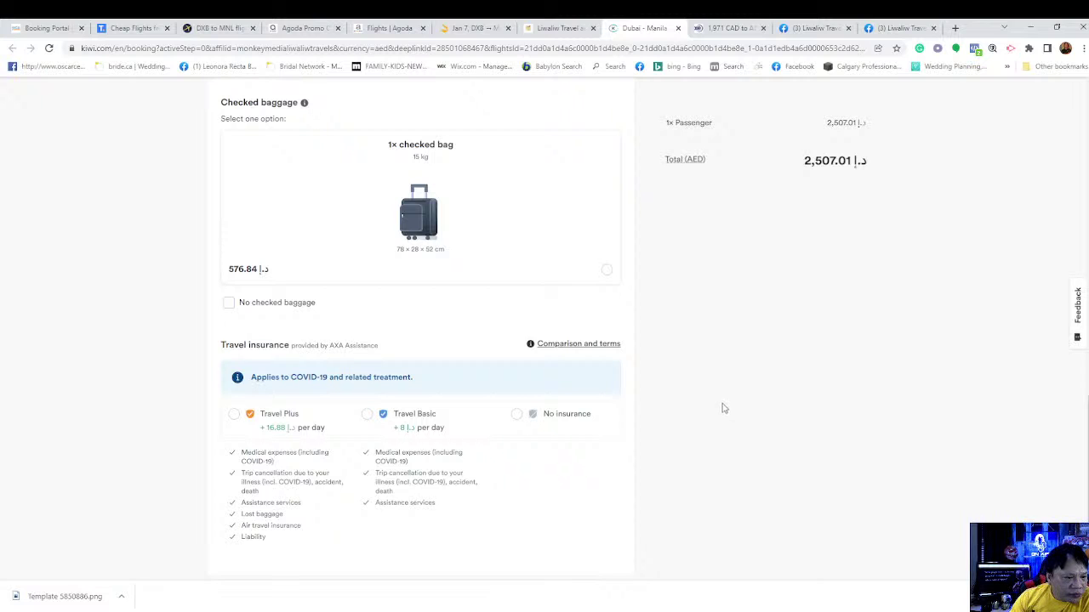
Compare the cabin and checked baggage options, then add one 15 kg checked bag to the booking
scroll(723, 410, up, 2)
scroll(728, 414, up, 2)
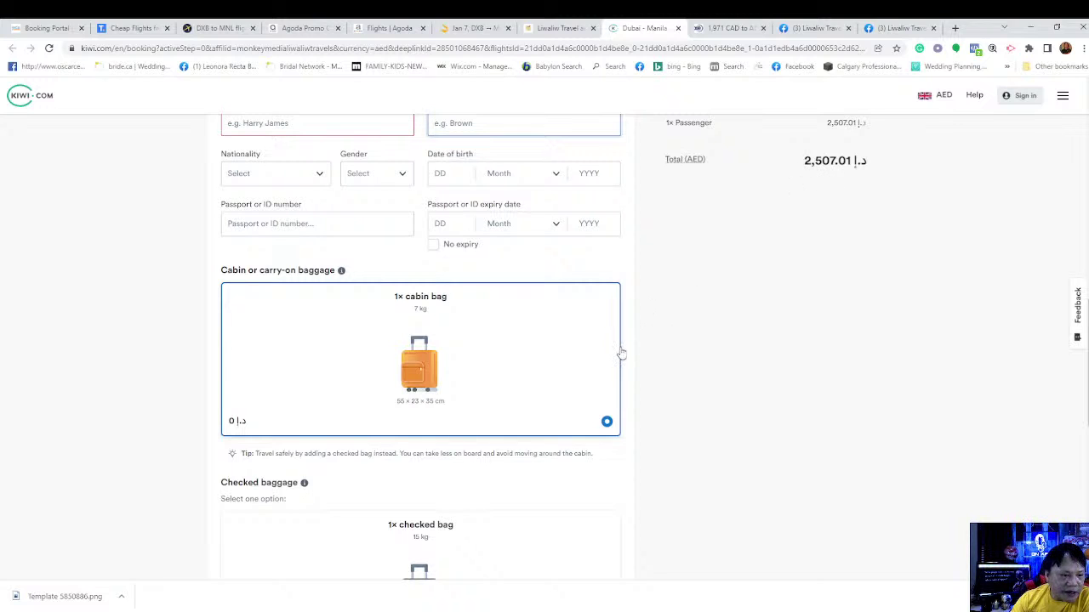
scroll(533, 382, down, 2)
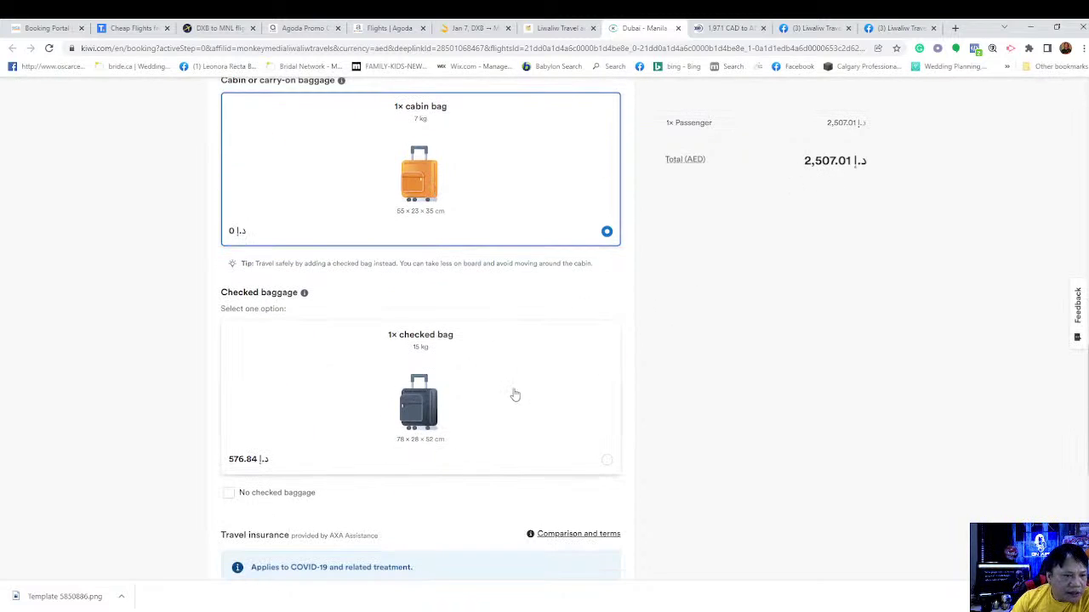
click(423, 406)
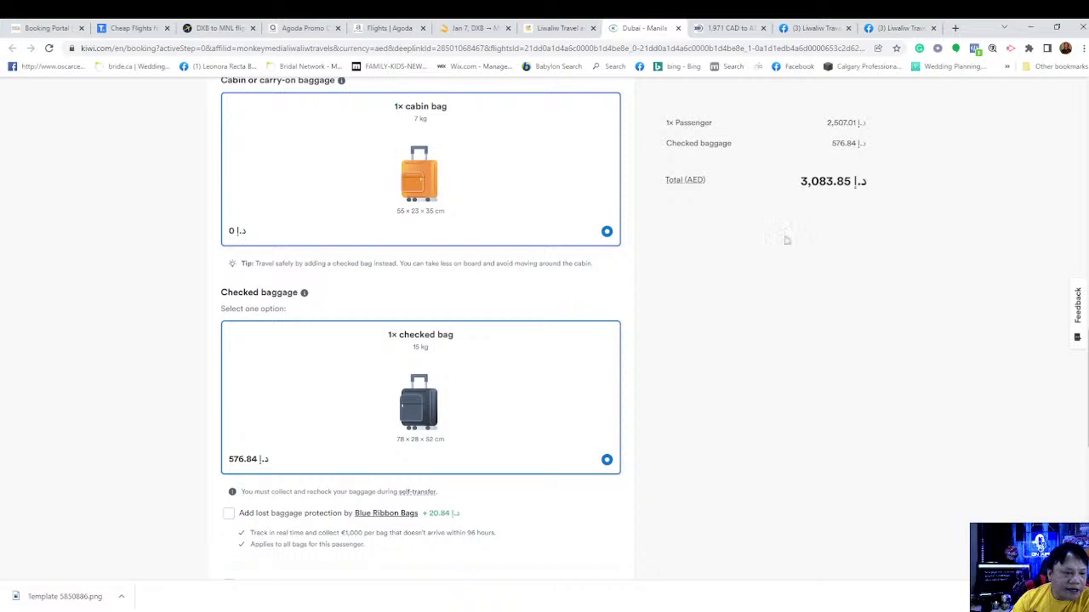
Examine the lost baggage protection, travel insurance, passenger fields, AED price breakdown and trip summary of the booking
scroll(439, 309, down, 2)
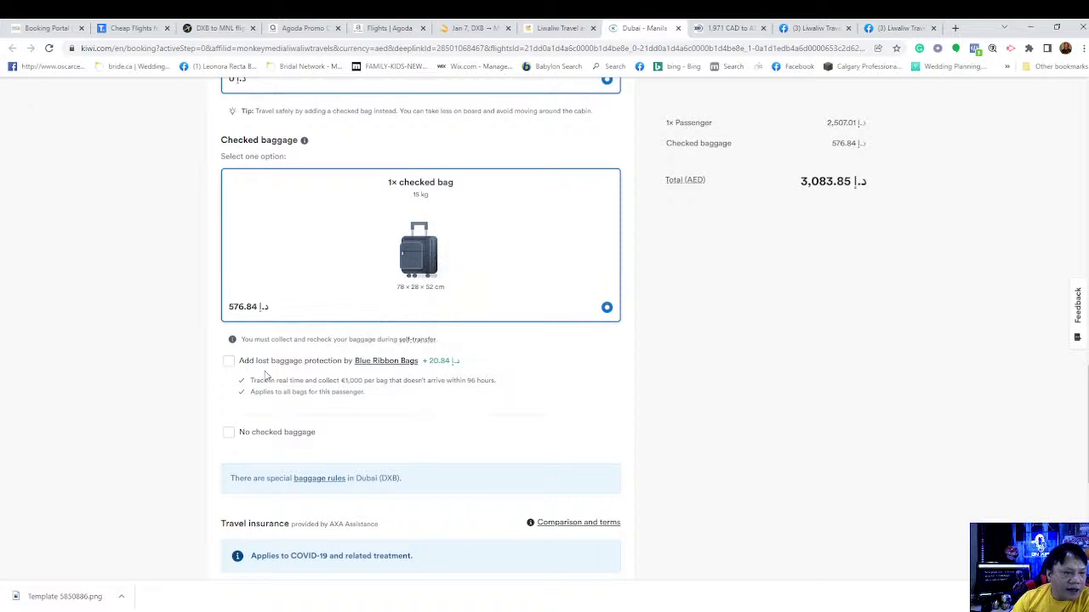
scroll(508, 395, down, 2)
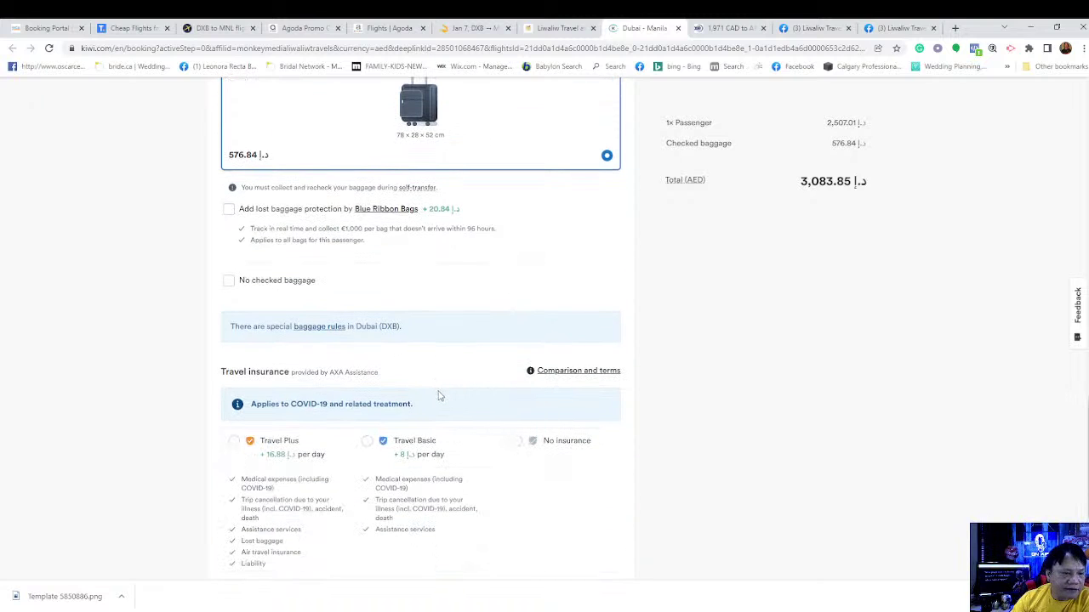
scroll(442, 394, up, 3)
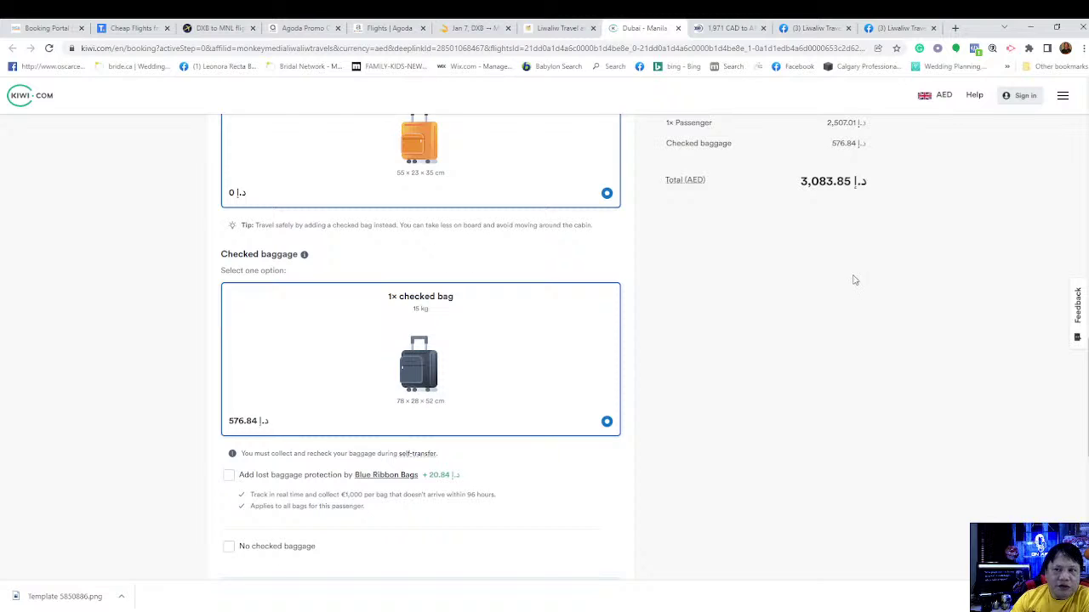
scroll(858, 278, up, 3)
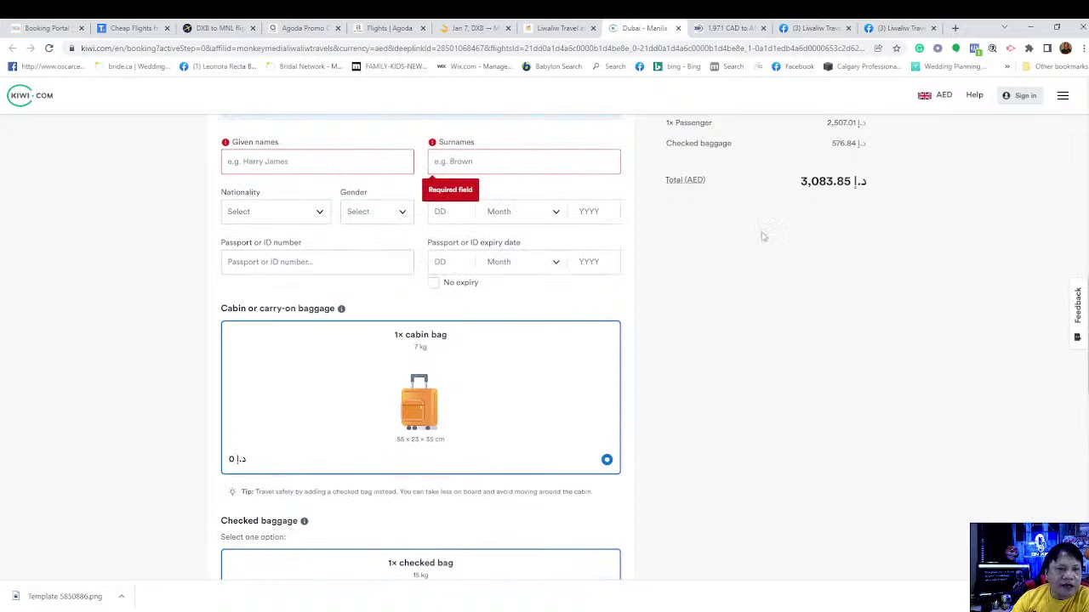
scroll(979, 270, up, 2)
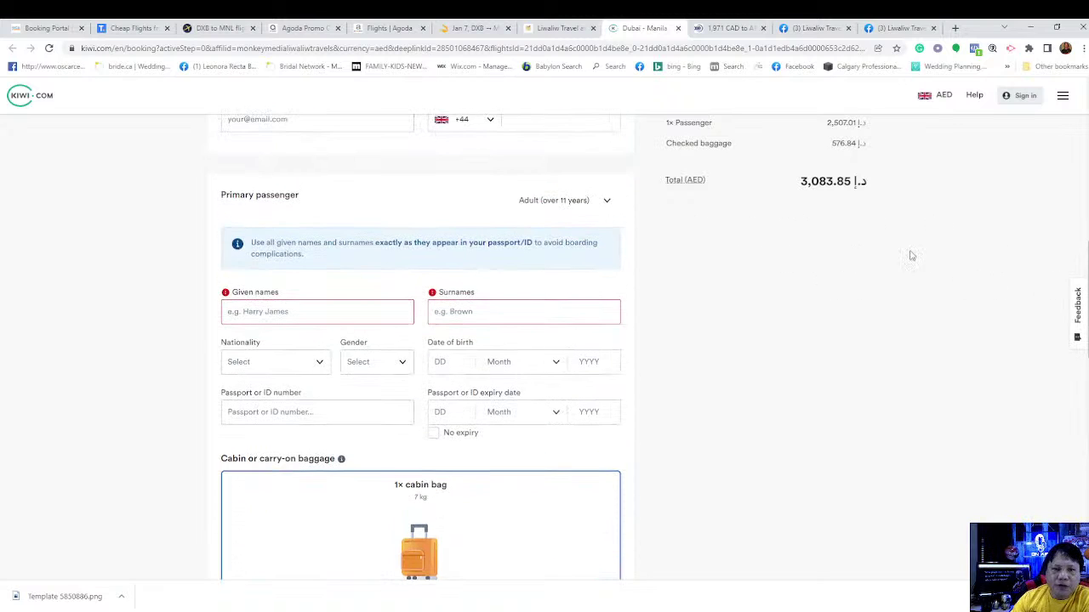
scroll(807, 331, down, 4)
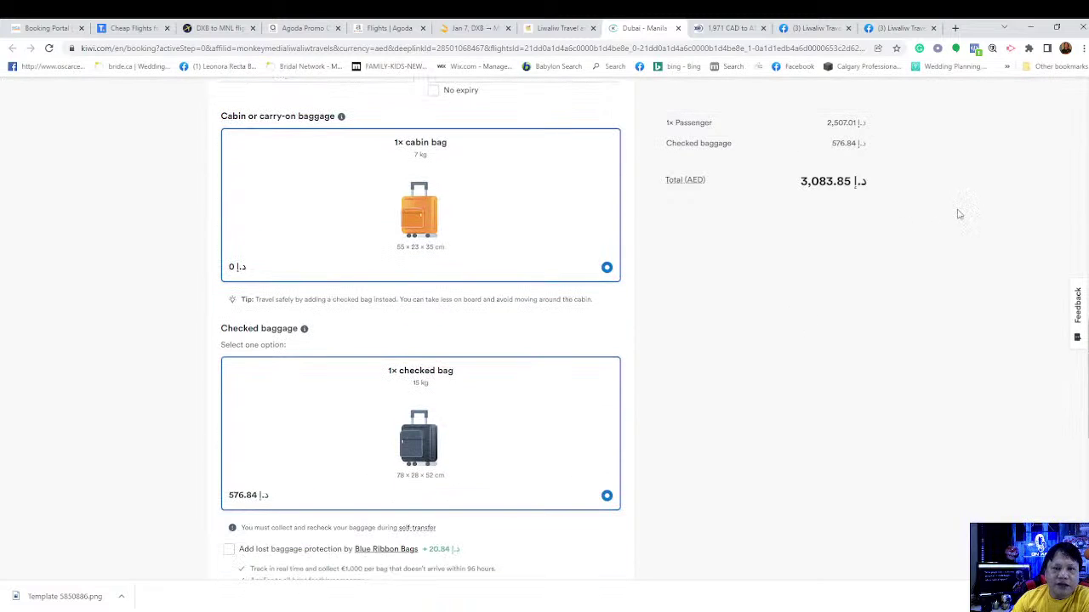
scroll(1080, 340, up, 3)
scroll(1082, 343, down, 2)
scroll(1082, 343, up, 4)
scroll(1050, 360, down, 6)
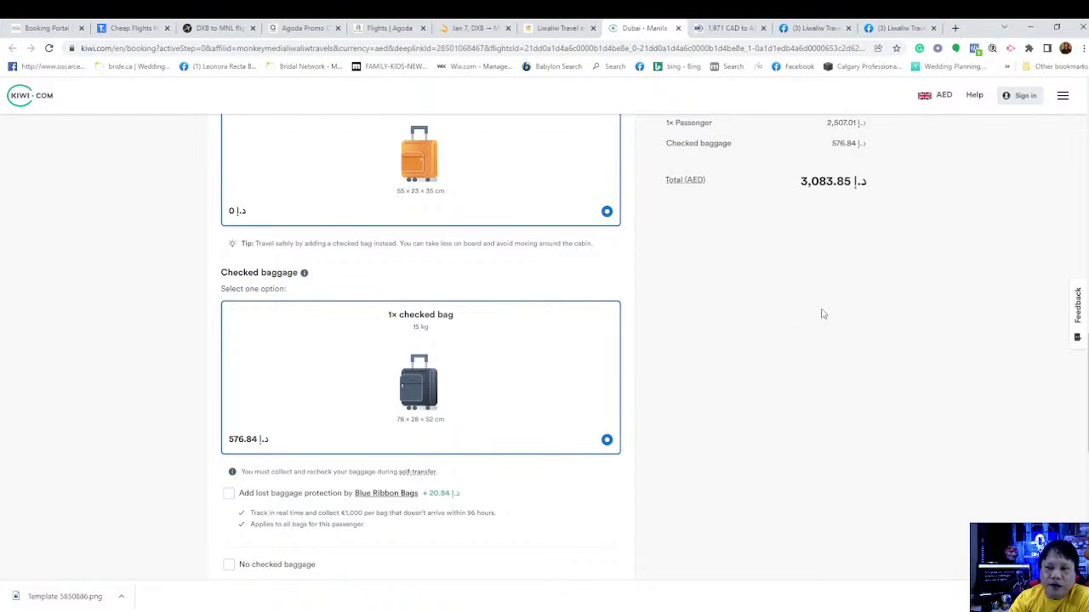
scroll(843, 274, up, 15)
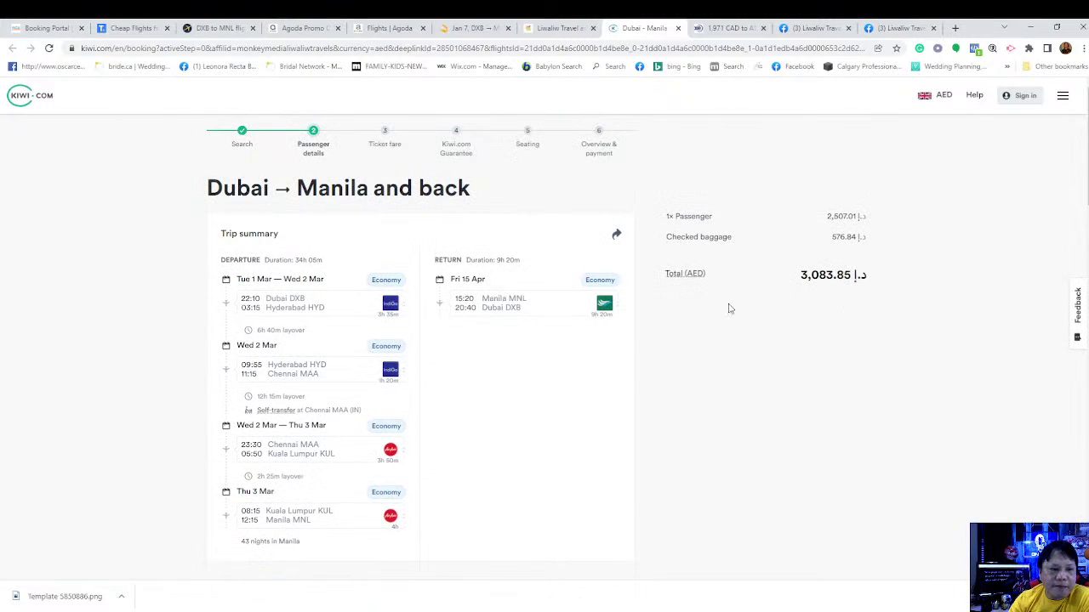
scroll(384, 346, down, 3)
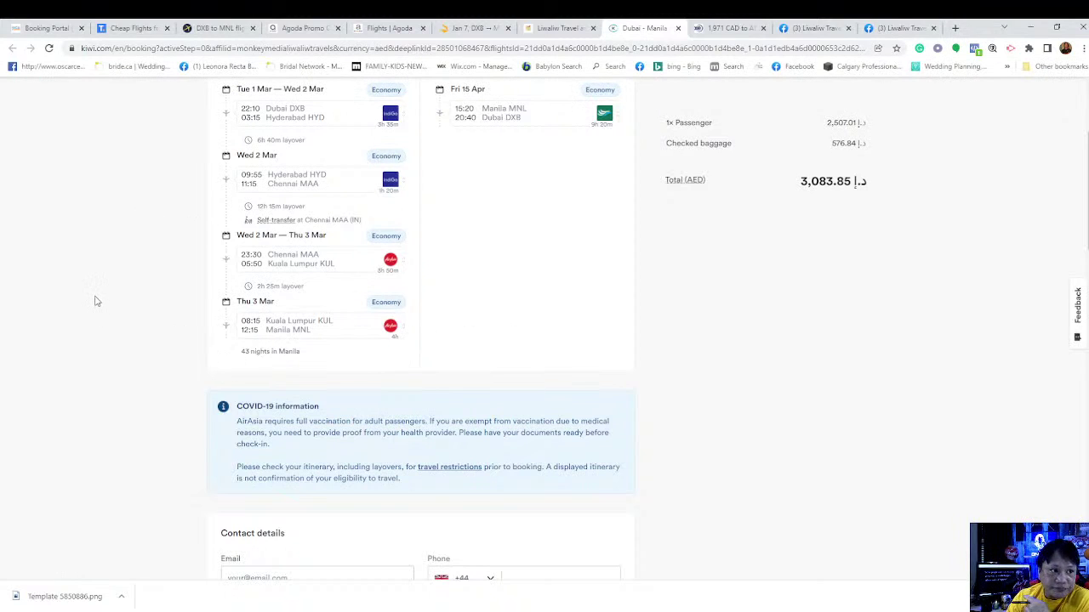
scroll(99, 311, up, 1)
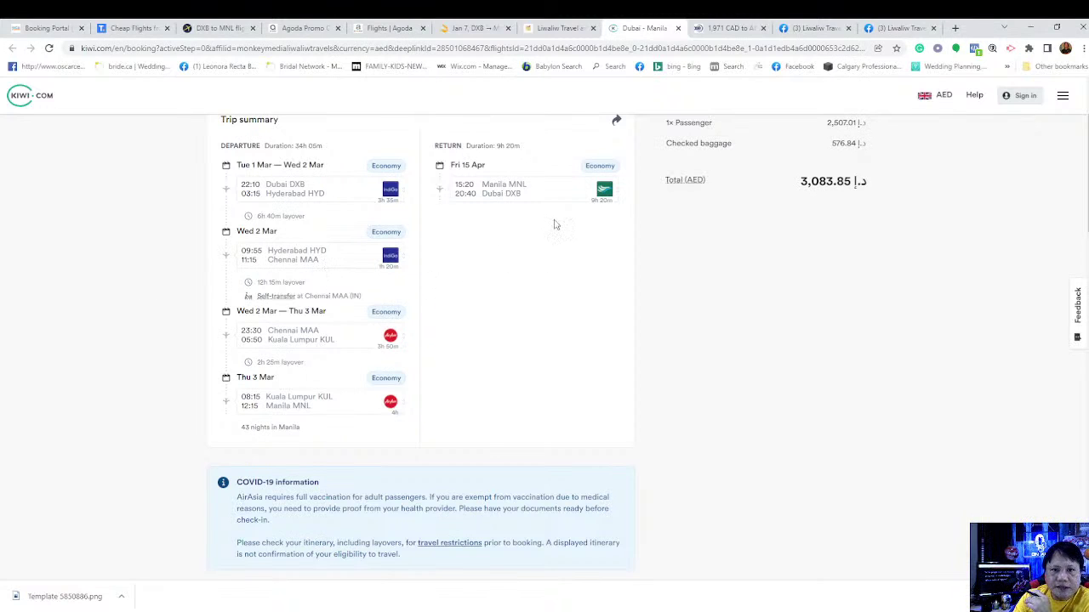
Switch to Agoda, close the old flight search page and open a fresh one from the deals page
click(308, 31)
click(391, 28)
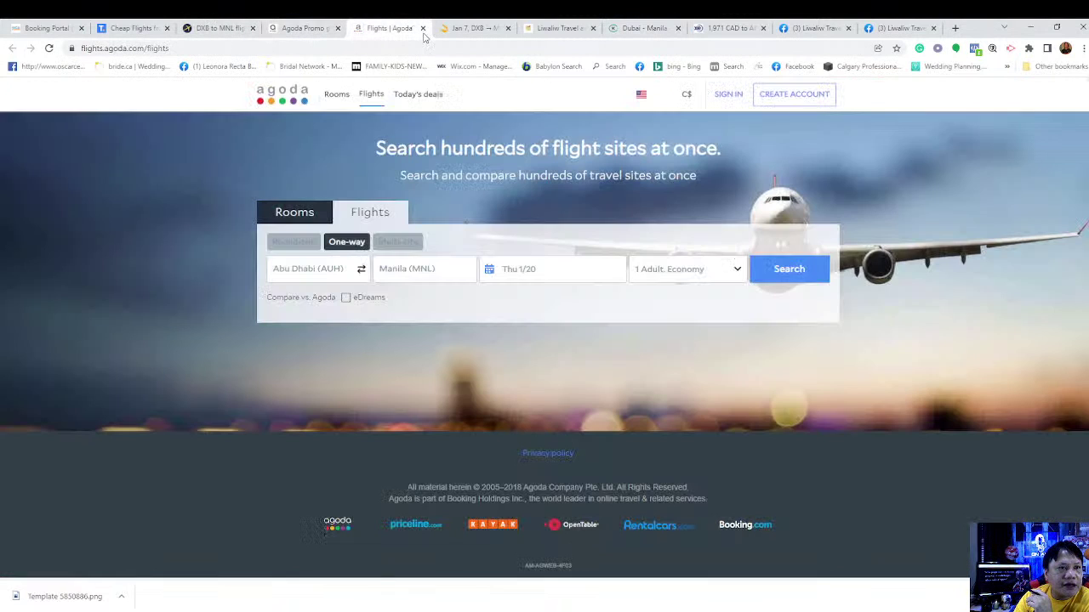
click(423, 28)
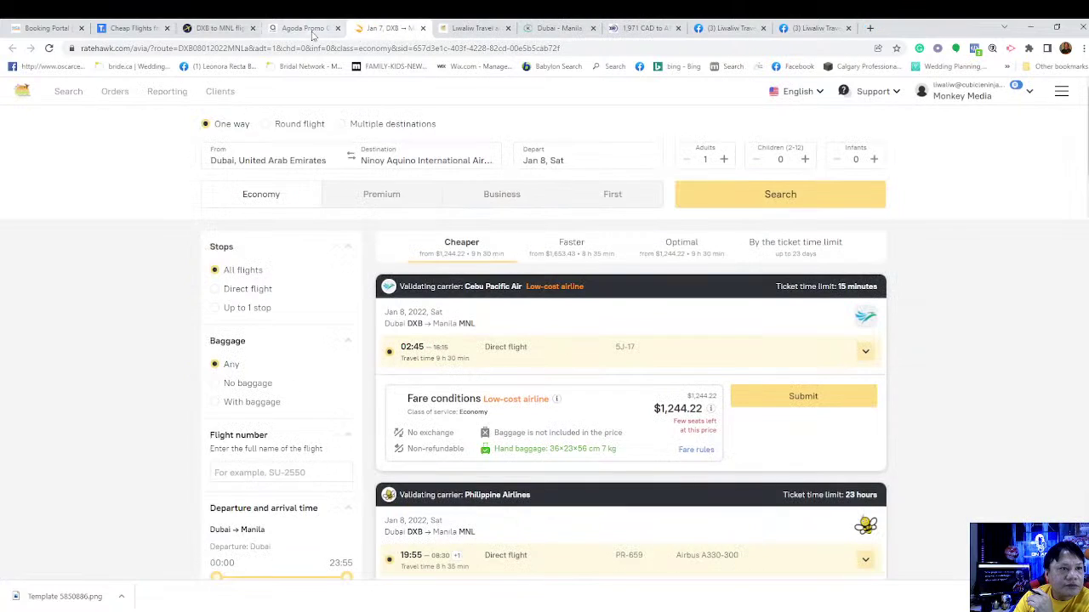
click(312, 28)
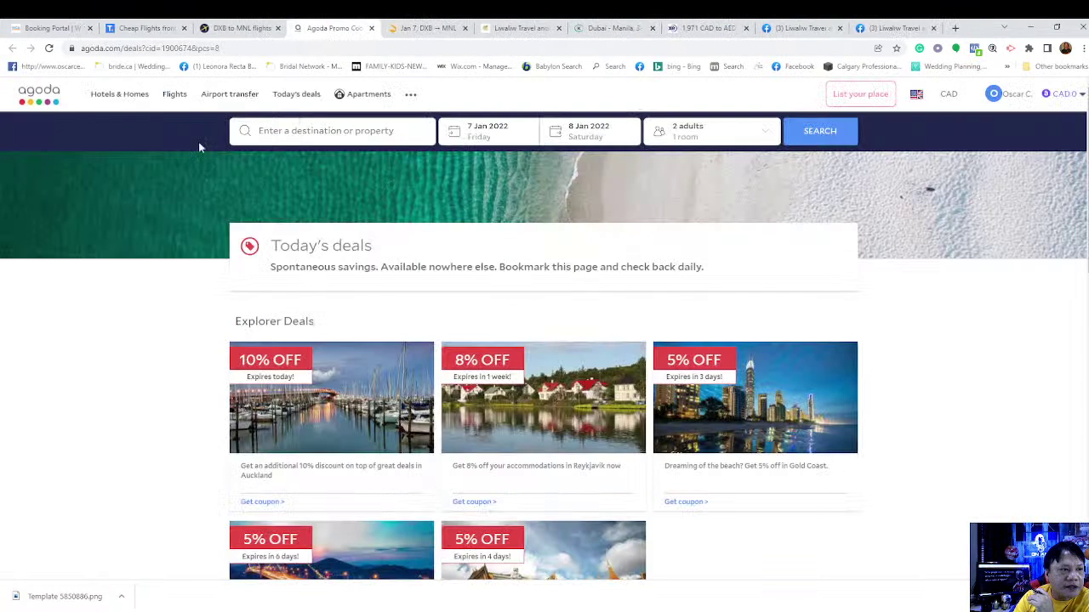
click(177, 97)
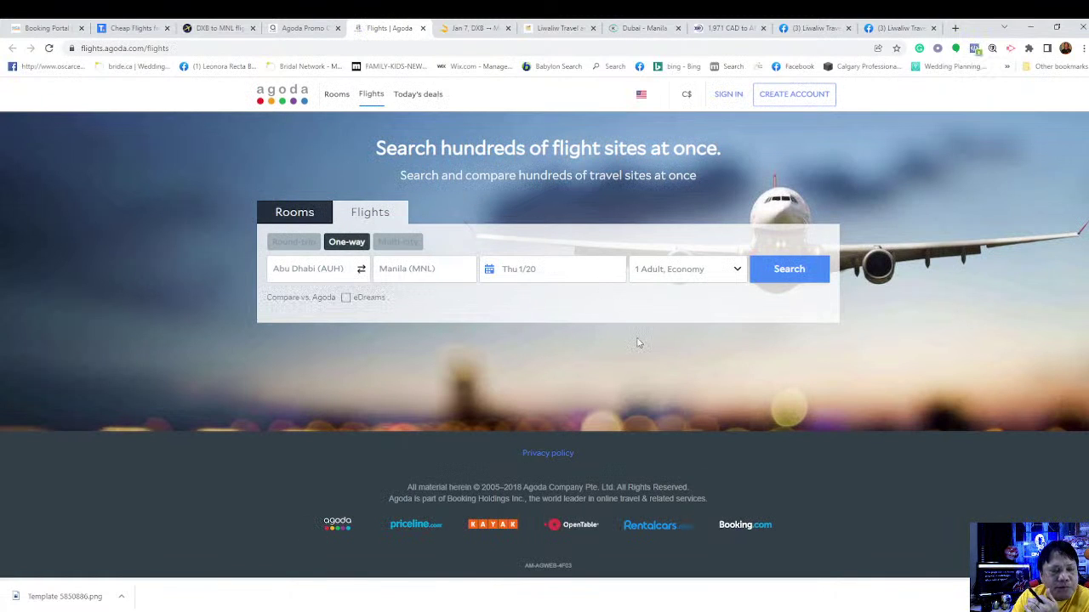
Make the Agoda flight search a round trip departing March 1, 2022 and returning April 15, 2022
click(284, 244)
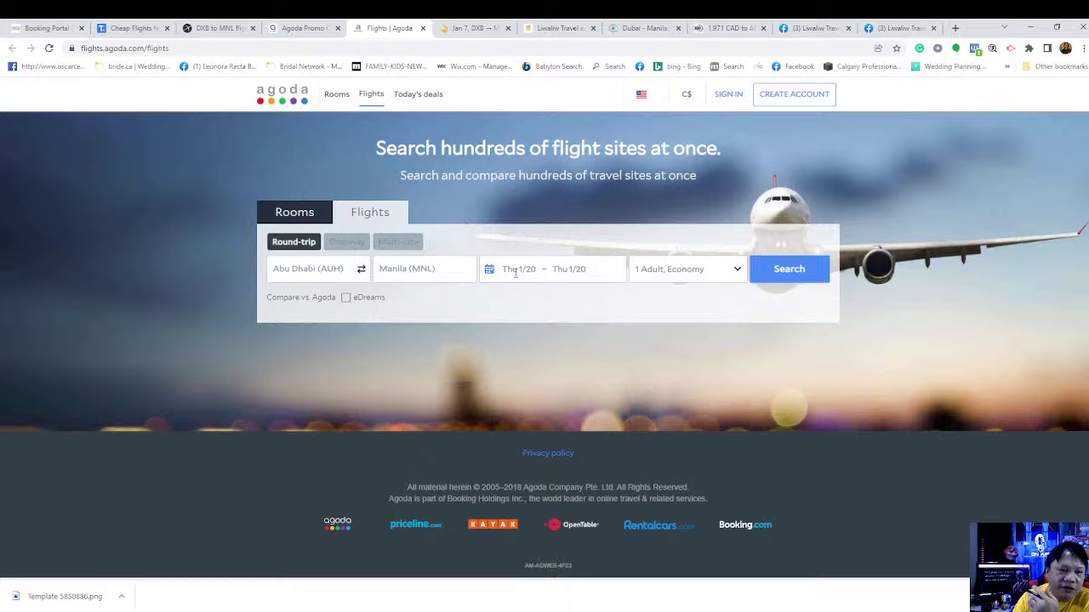
click(518, 272)
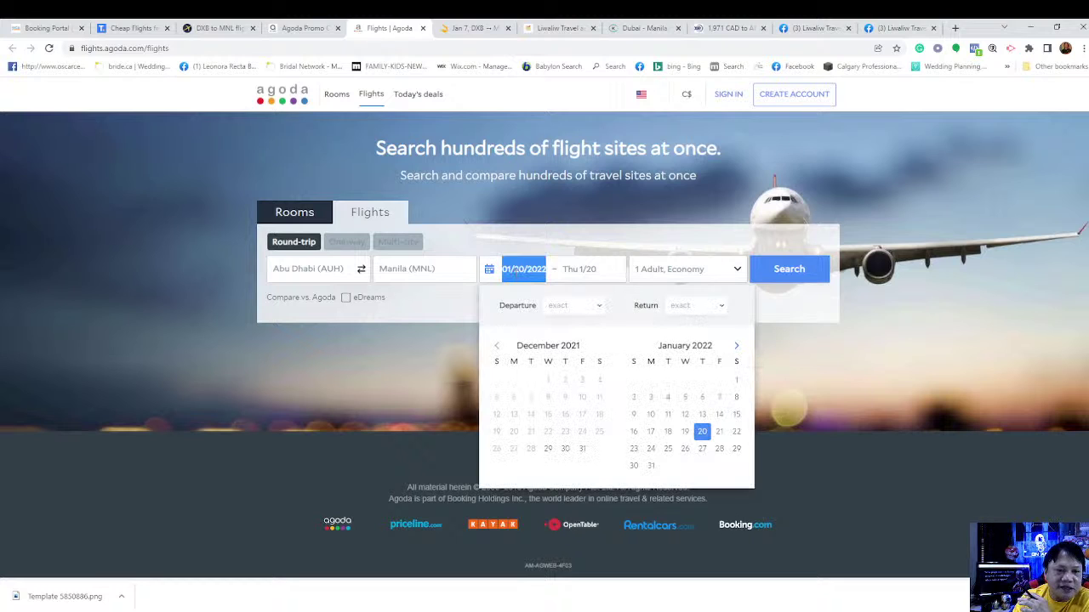
click(737, 346)
click(737, 348)
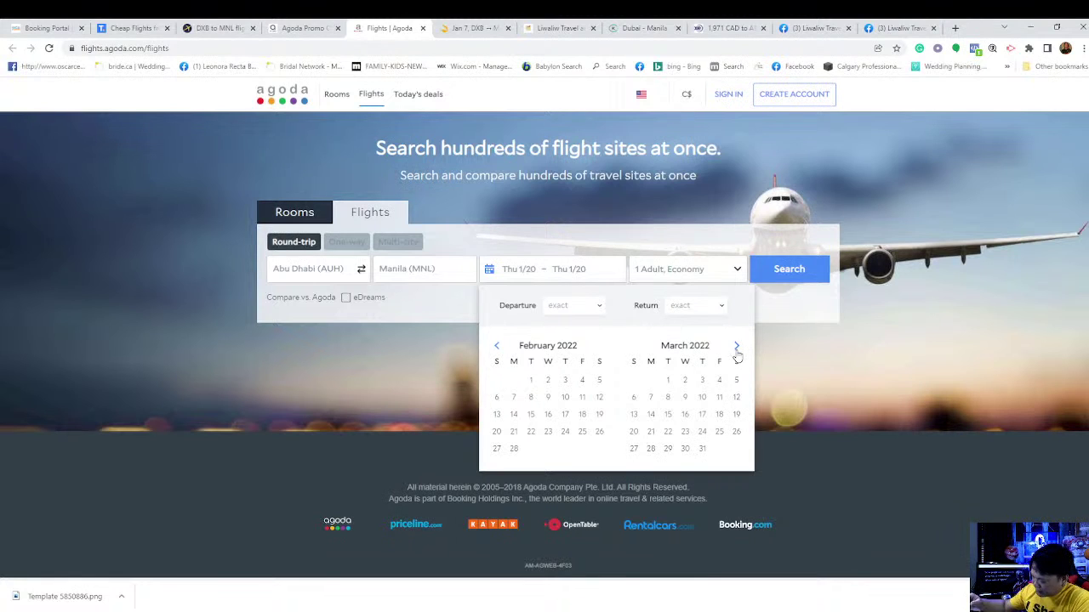
click(668, 380)
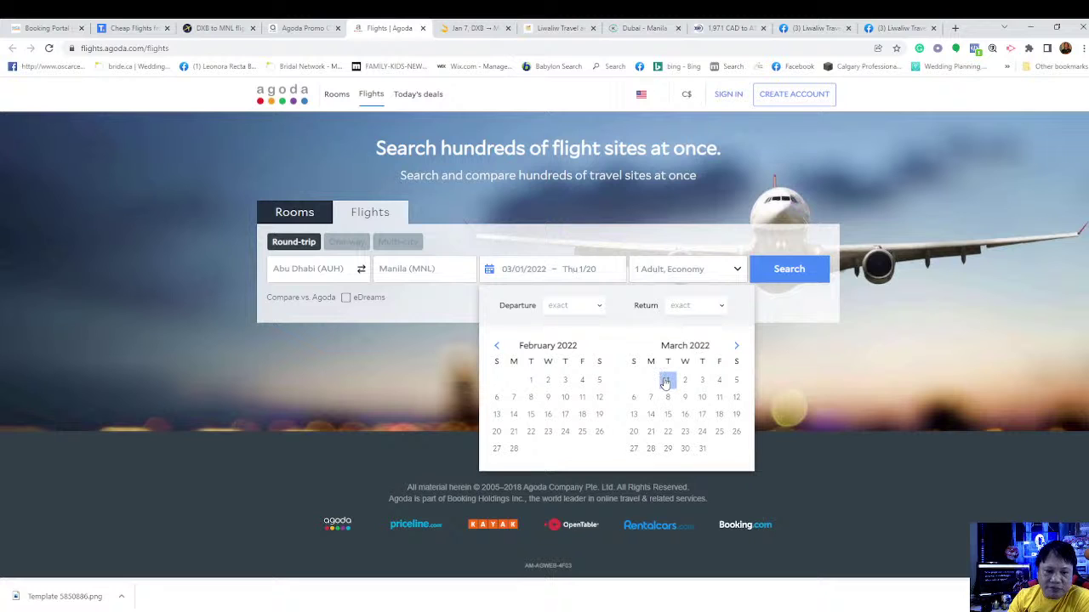
click(736, 346)
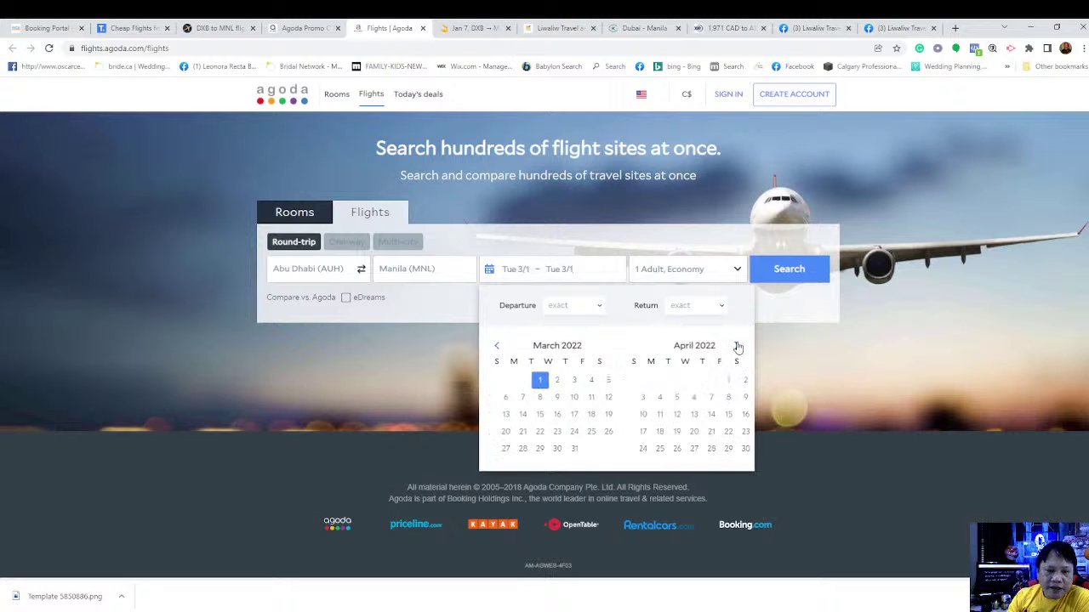
click(719, 414)
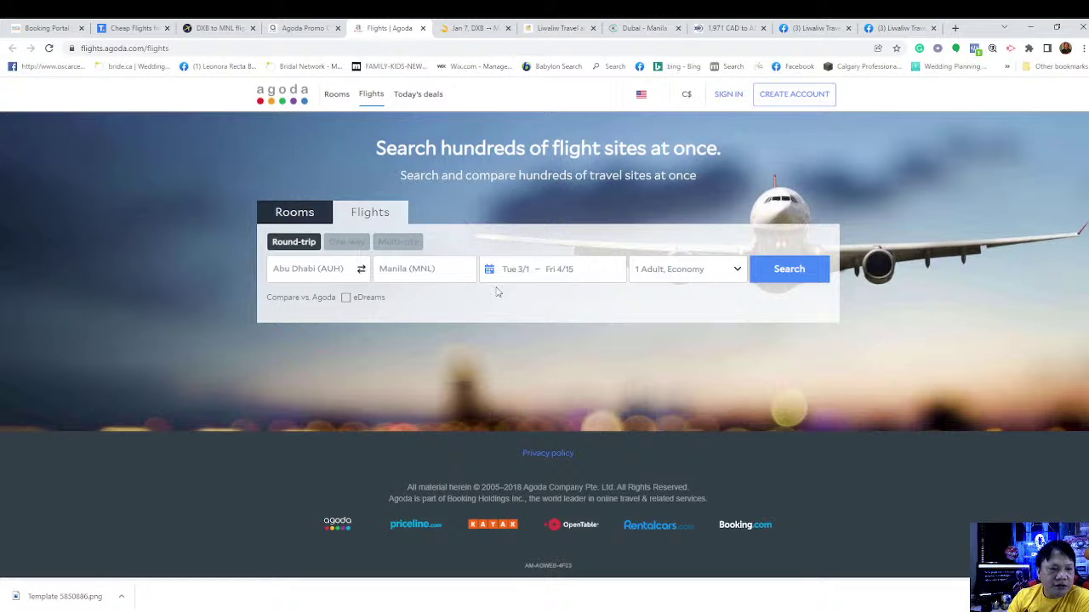
Run the Abu Dhabi to Manila round-trip search on Agoda and look over the listed fares
click(792, 270)
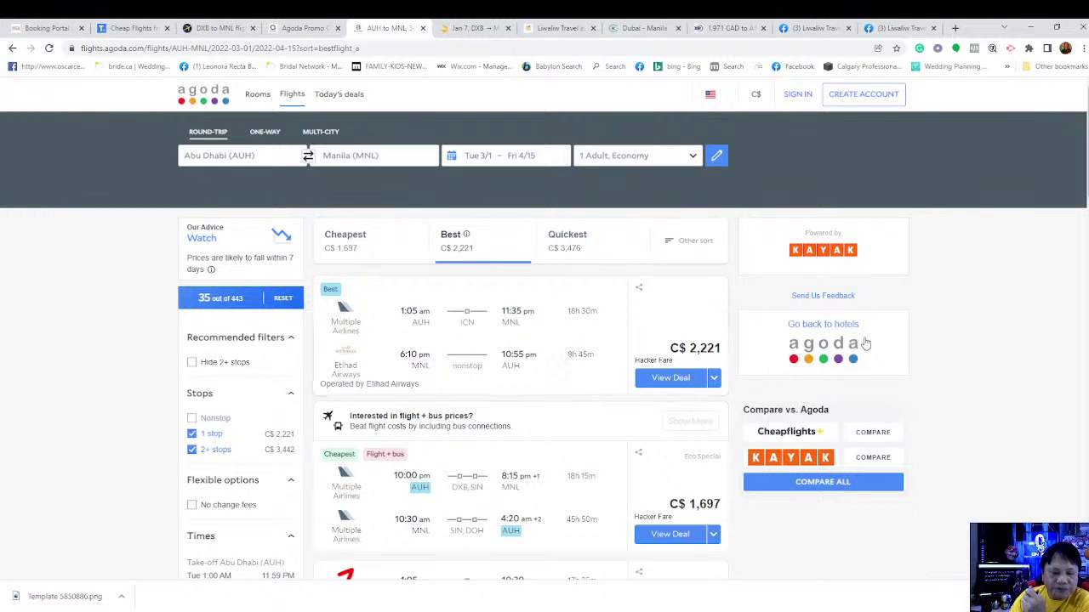
scroll(880, 358, down, 3)
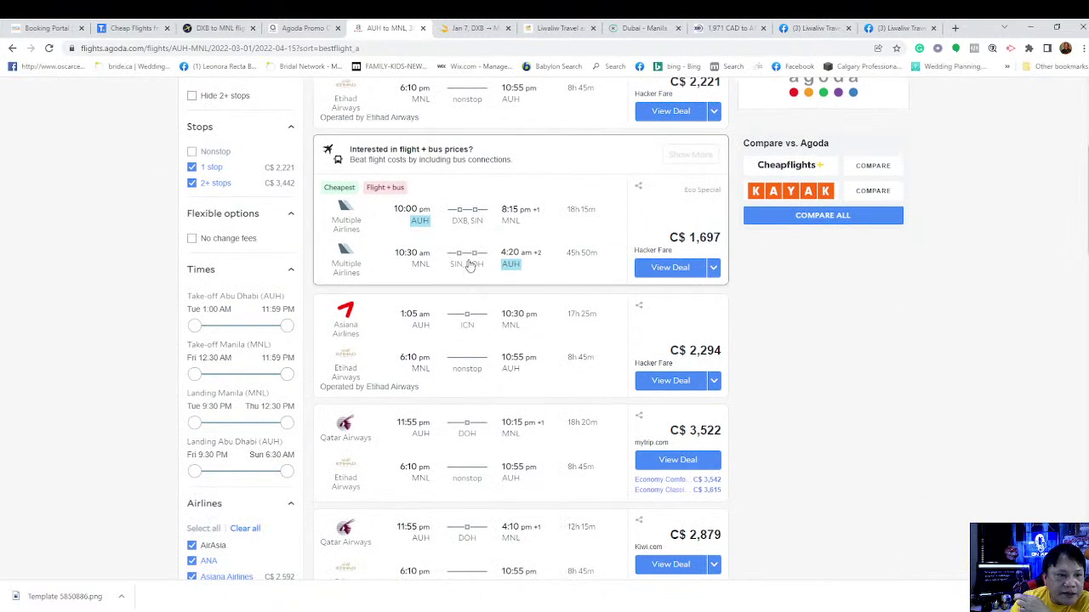
scroll(388, 285, up, 2)
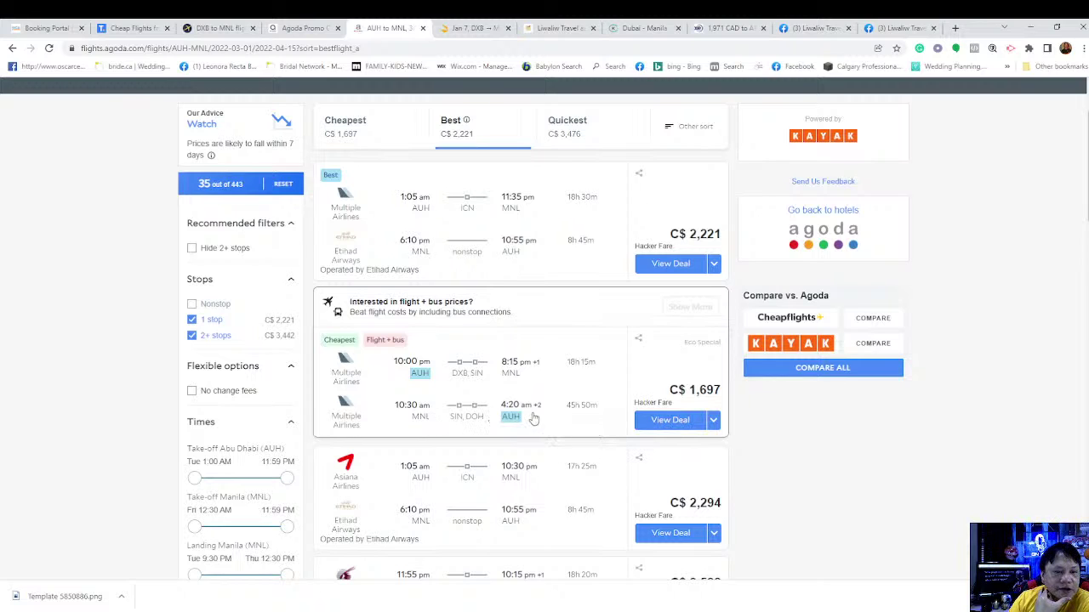
Open the Hacker Fare ticket breakdown of the cheapest flight + bus deal on Agoda and check its total price
click(669, 421)
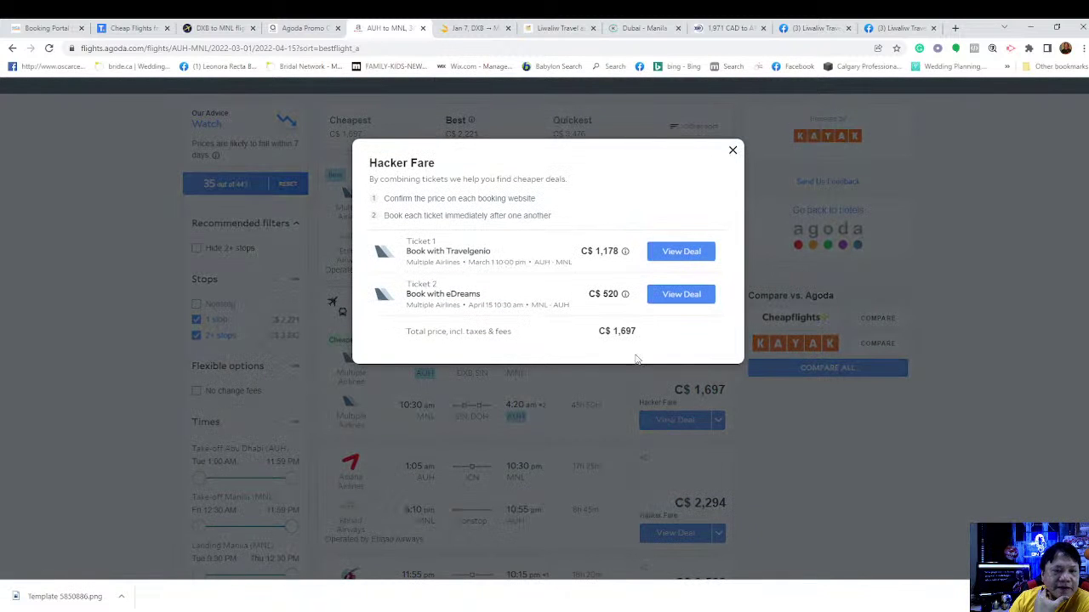
drag(611, 331, 638, 336)
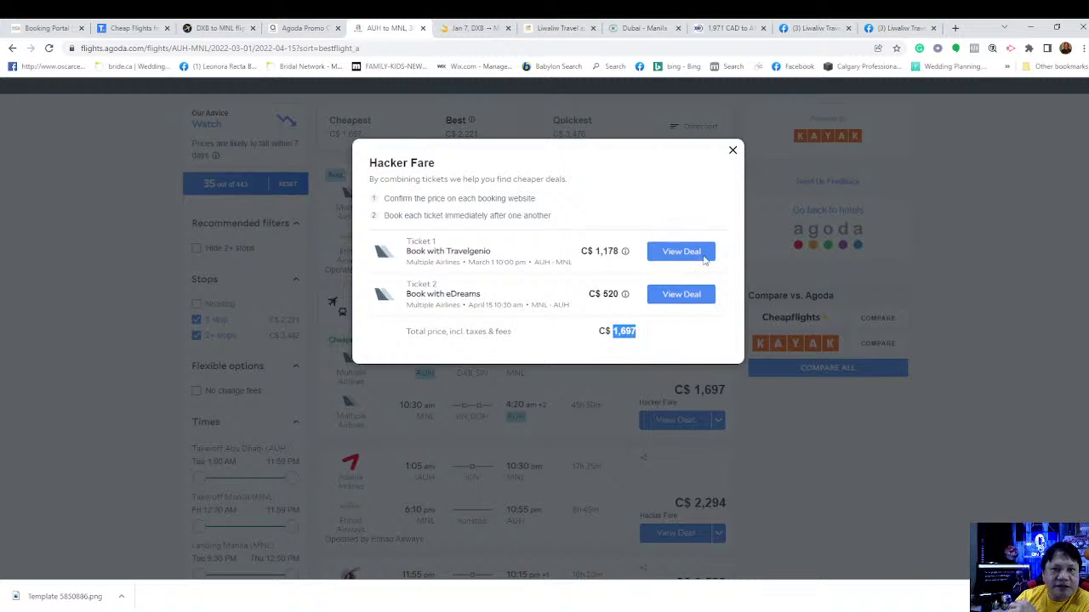
click(708, 28)
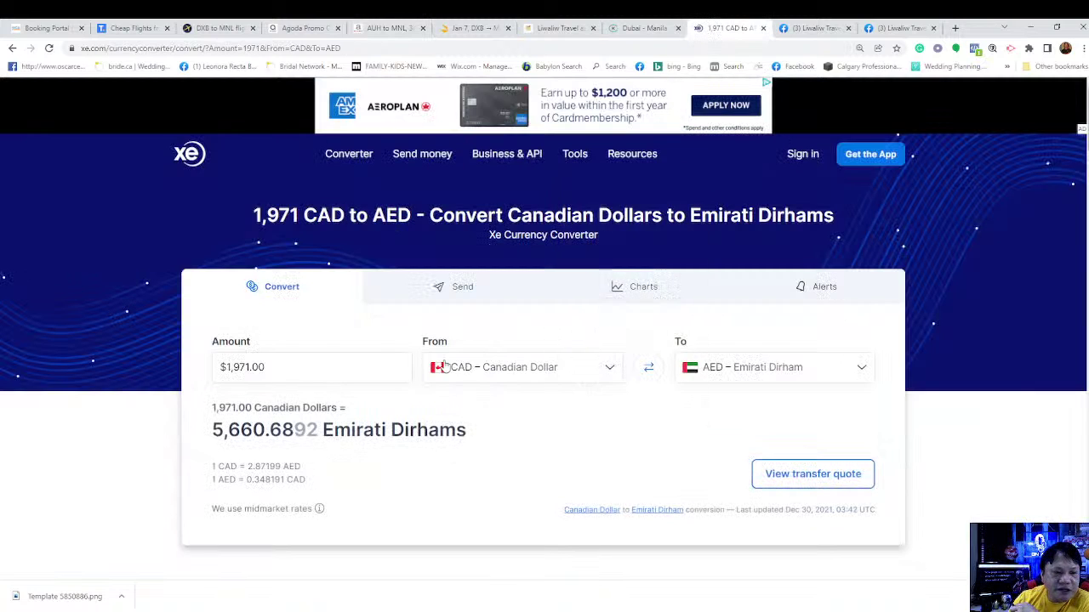
click(366, 358)
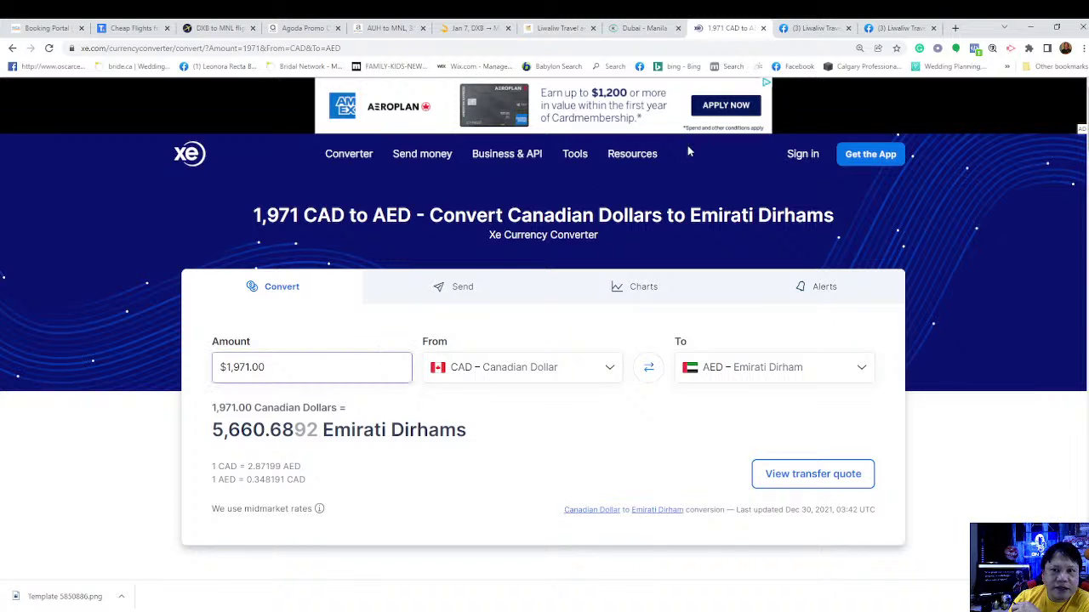
click(304, 30)
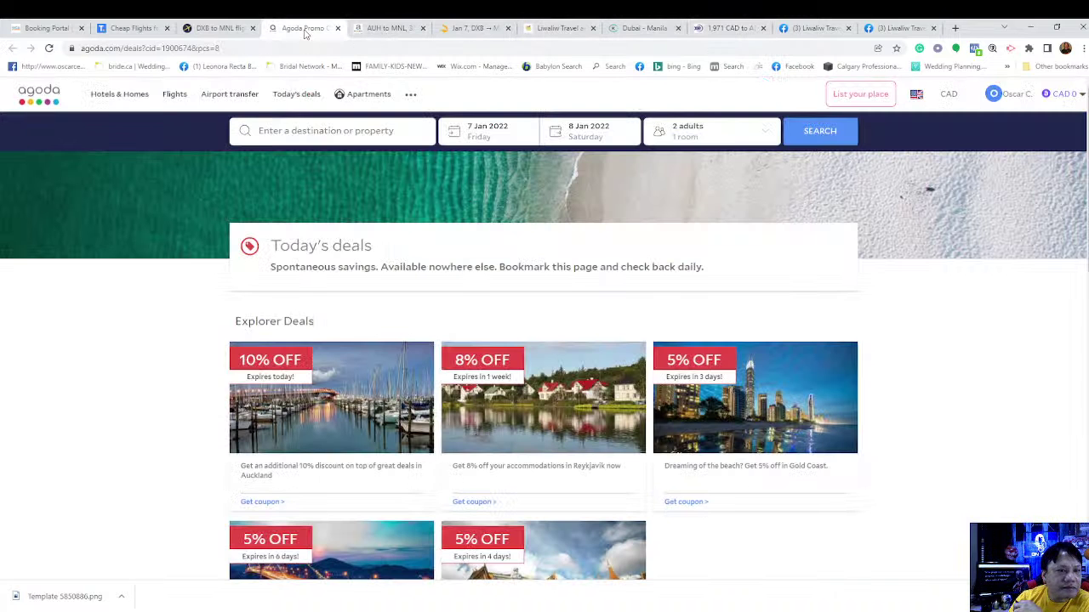
click(396, 29)
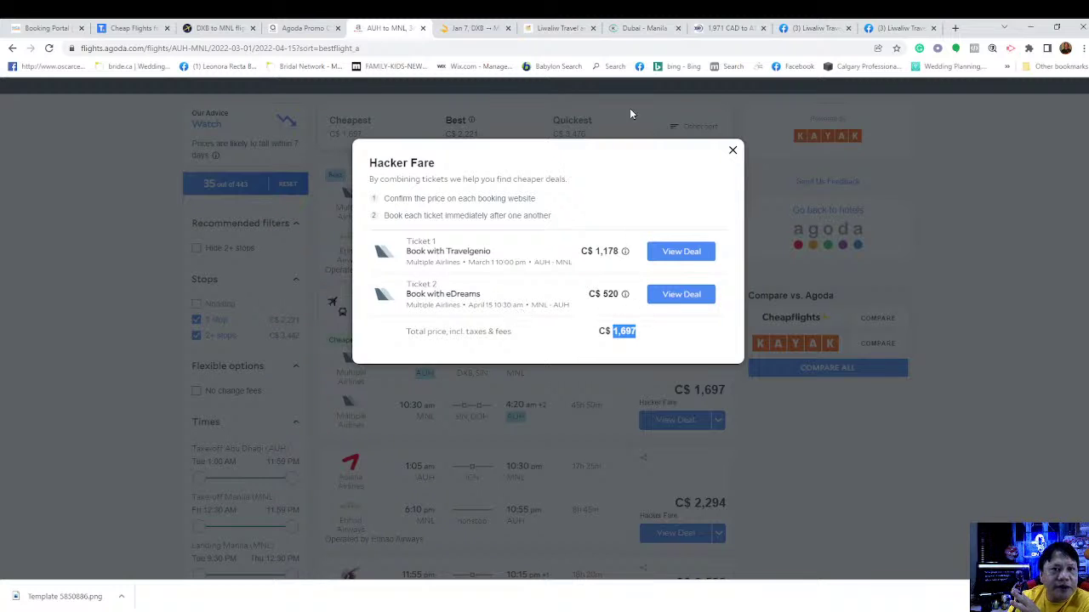
Switch to the Xe currency converter and convert 1,697 Canadian dollars to Emirati dirhams
click(721, 28)
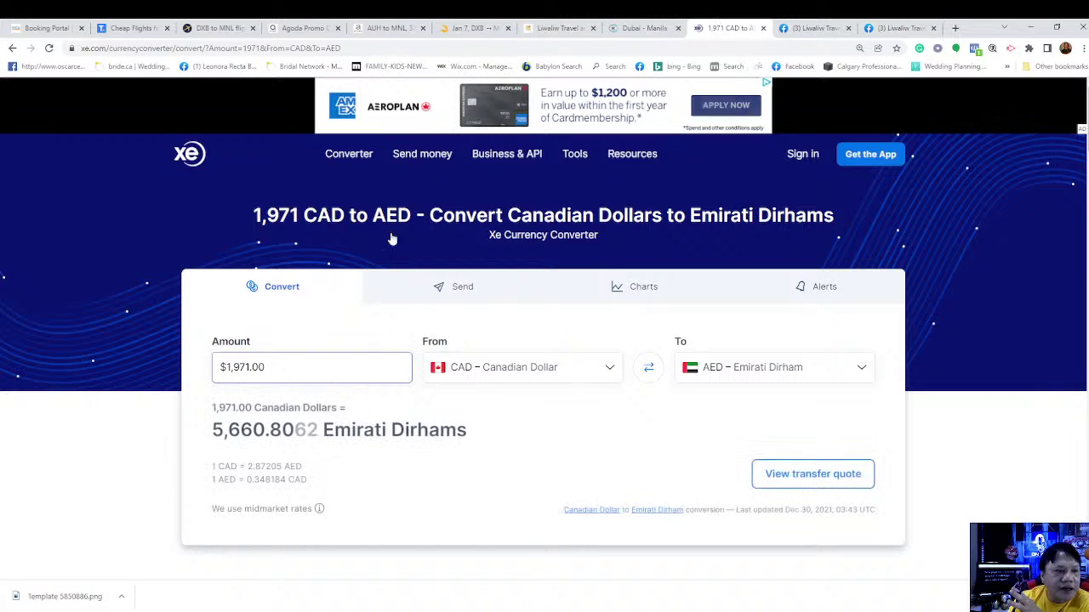
click(308, 371)
key(BackSpace)
key(BackSpace)
key(BackSpace)
key(BackSpace)
key(BackSpace)
key(BackSpace)
key(BackSpace)
key(BackSpace)
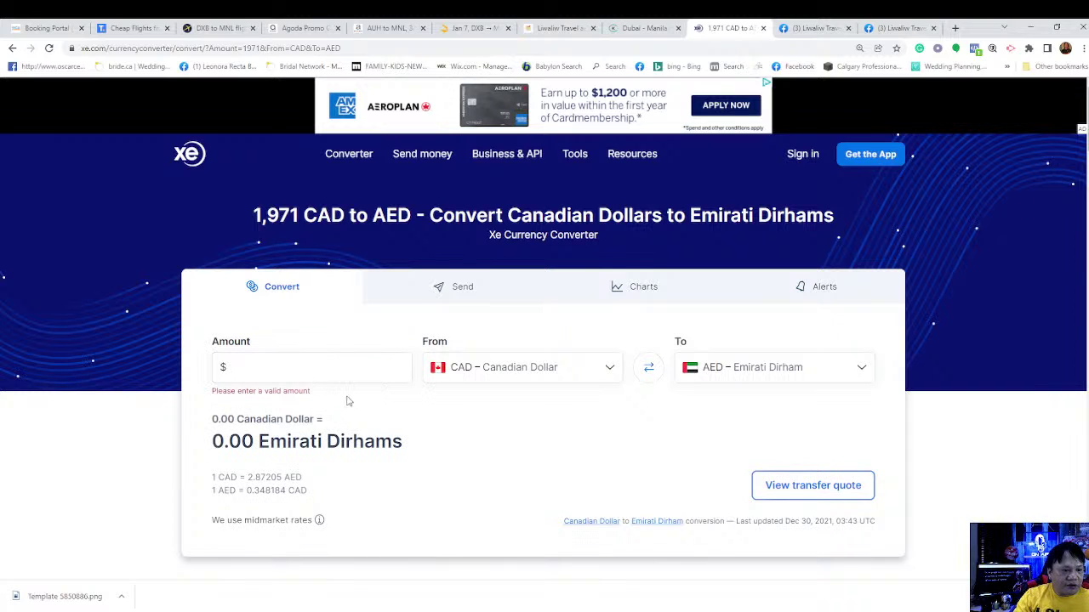
click(262, 376)
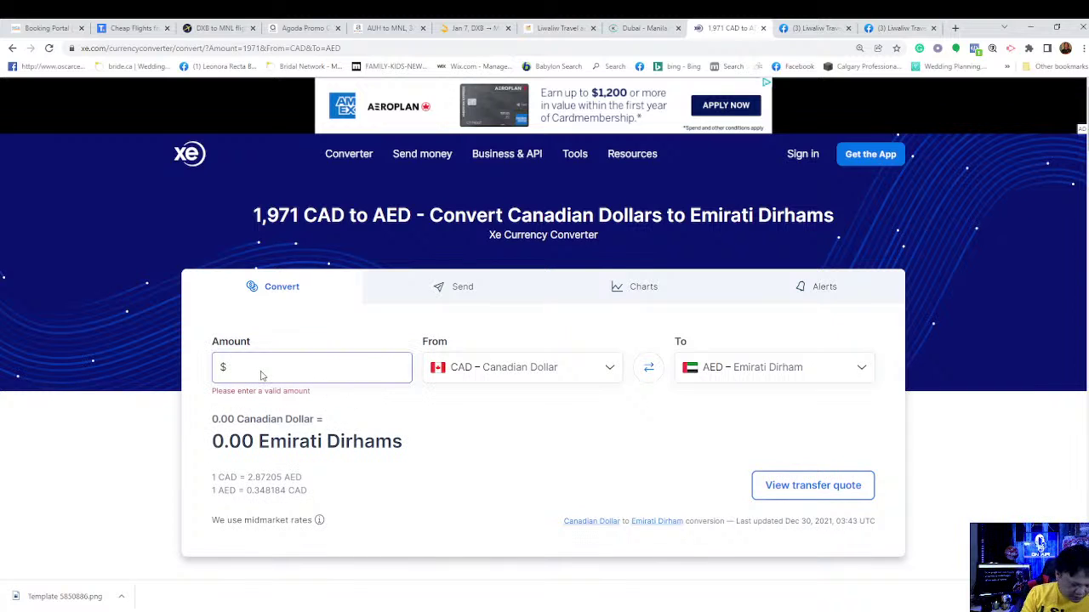
text(1697)
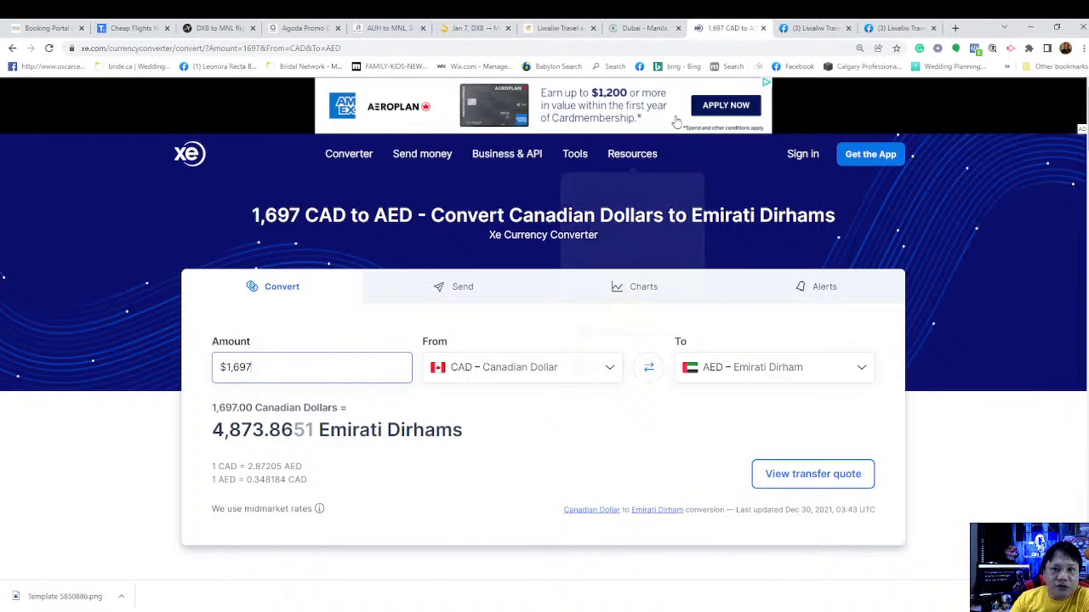
Switch to the Facebook page inbox and begin a reply in the conversation with the customer asking for the Dubai to Manila price
click(802, 28)
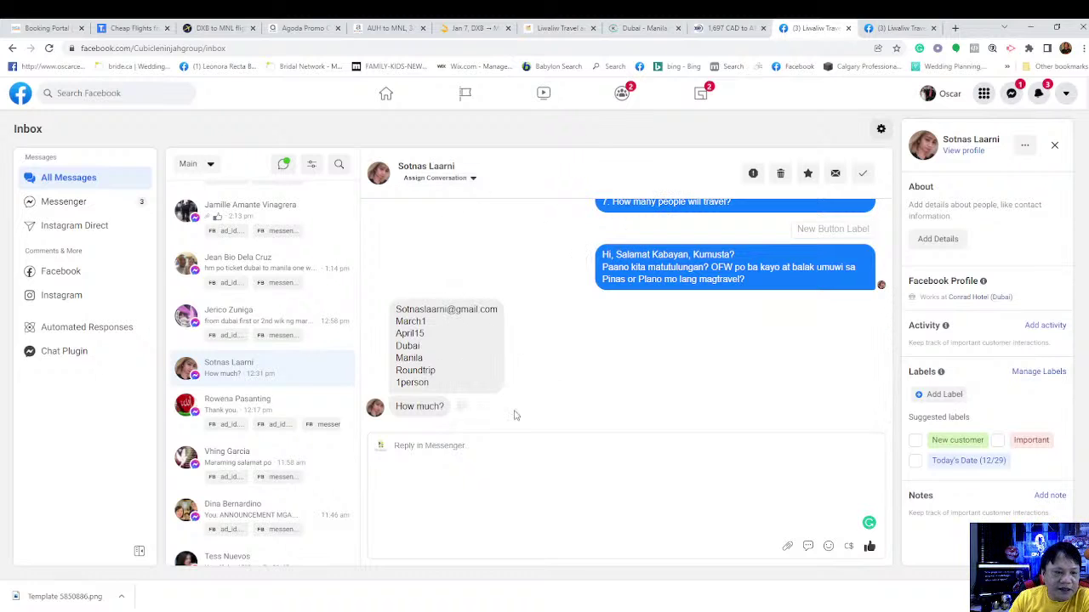
click(471, 456)
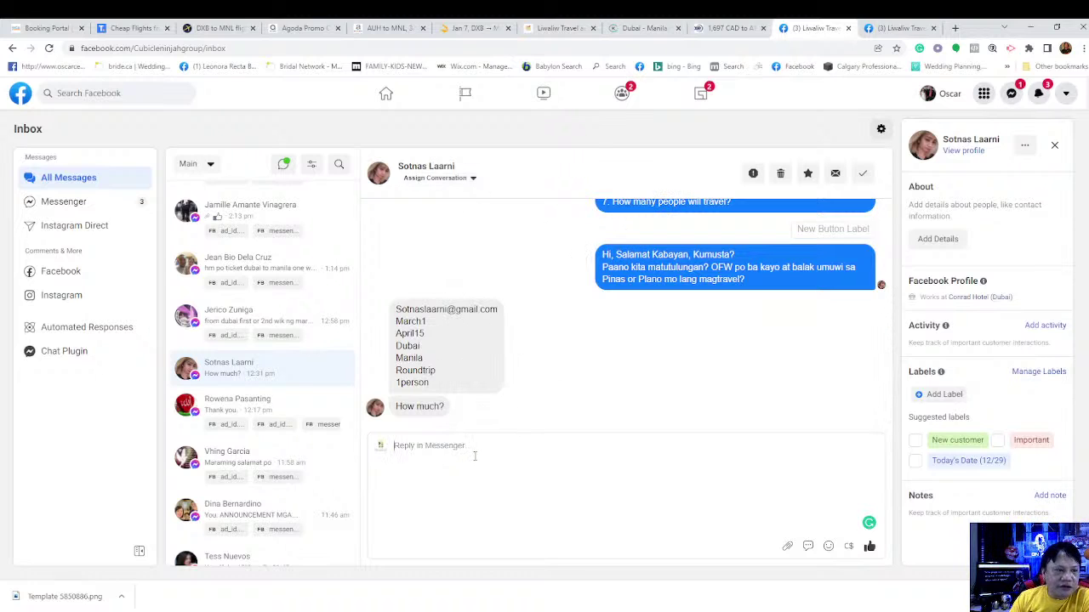